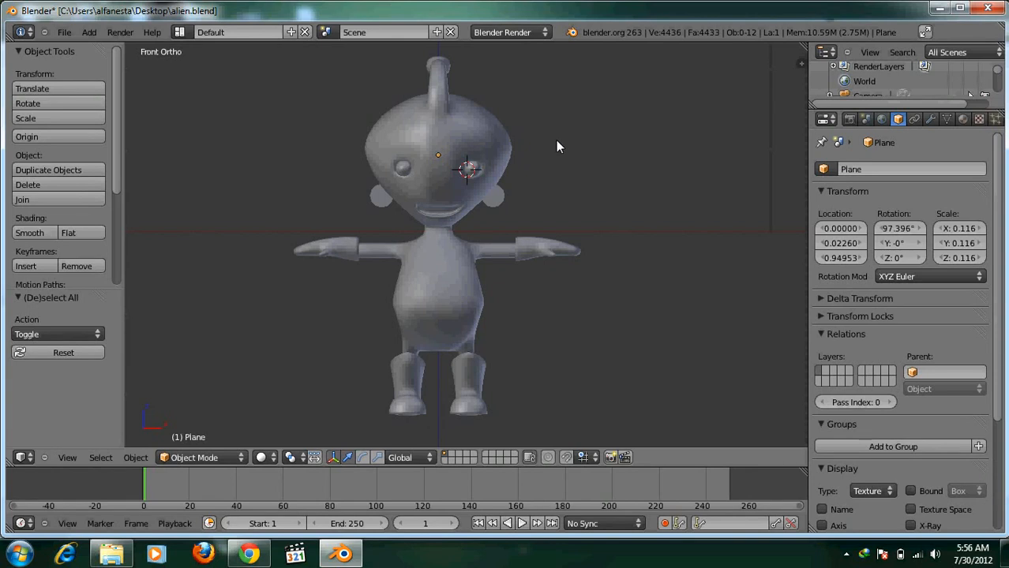
Step: Apply the Mirror modifier on the alien's body mesh
right_click(450, 109)
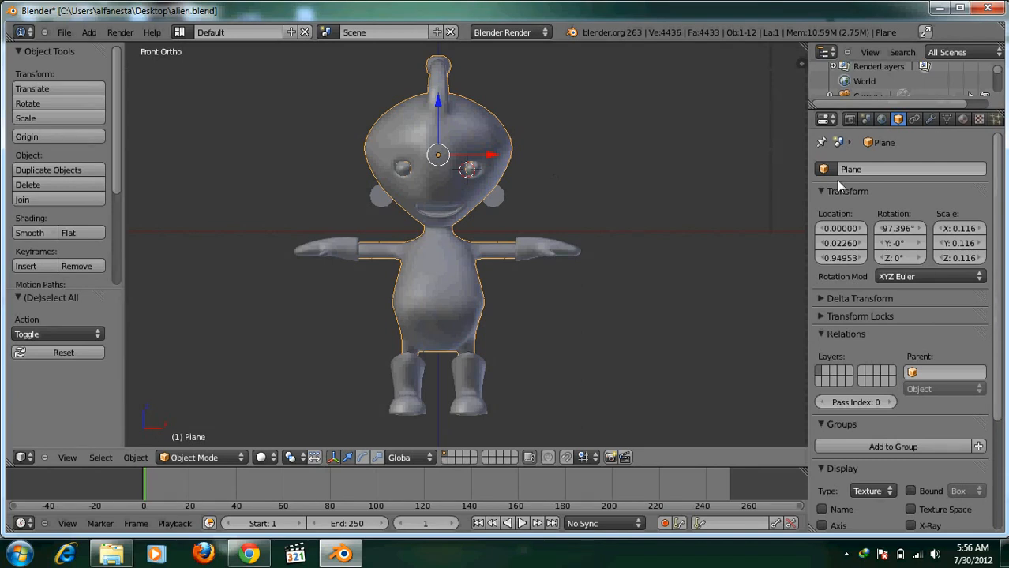
click(932, 120)
click(824, 222)
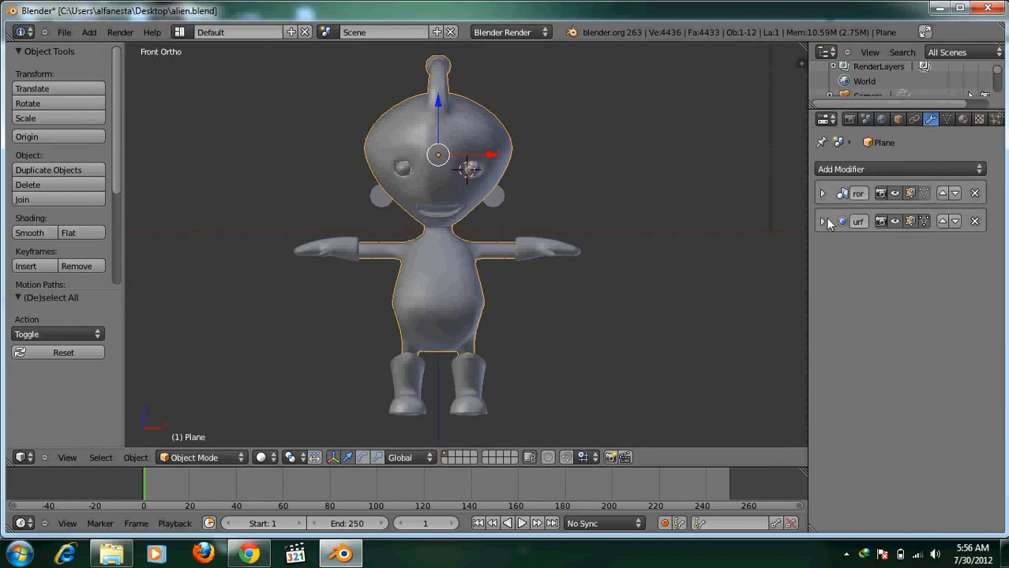
click(822, 192)
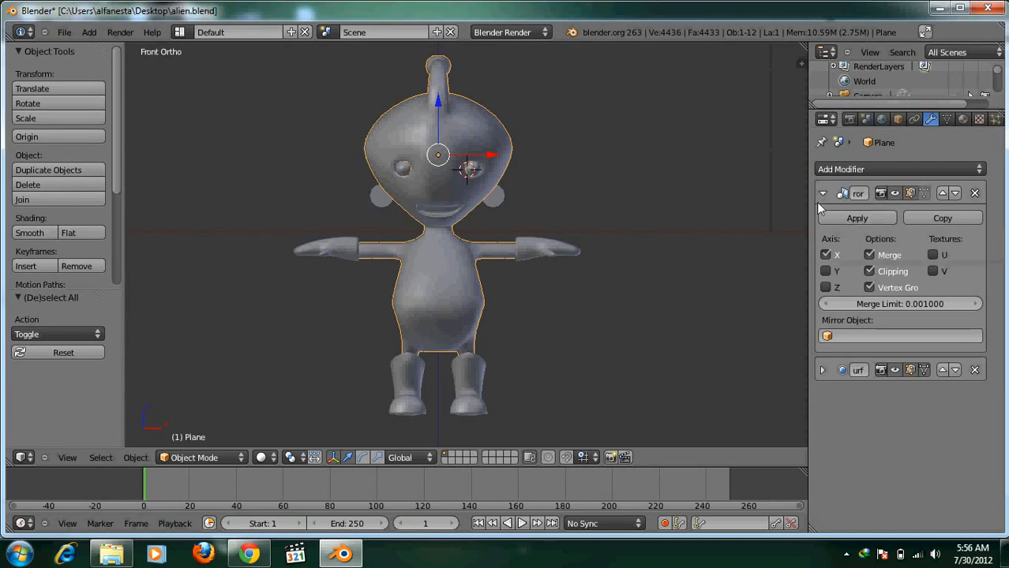
click(861, 221)
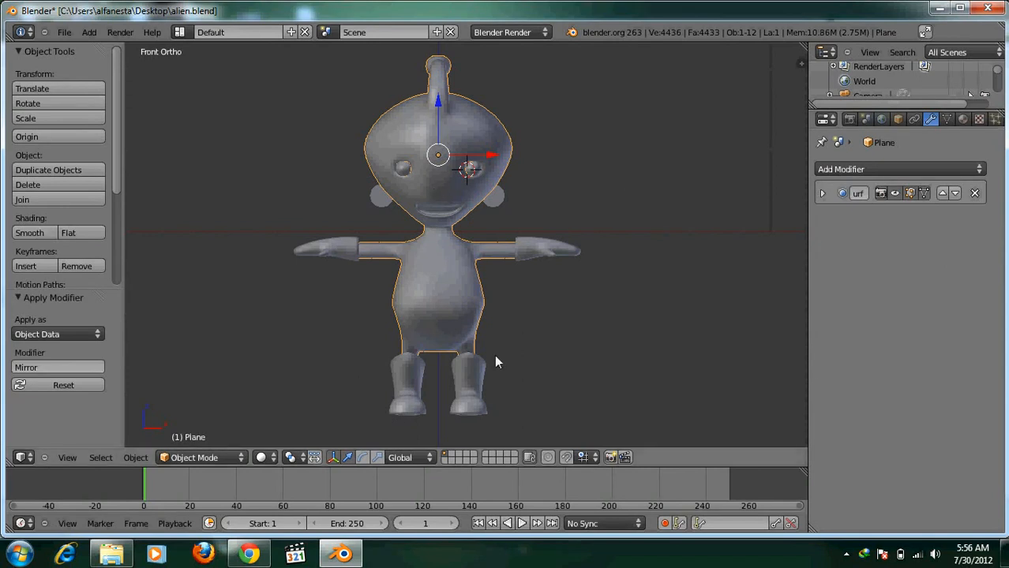
Step: Create a new material on the alien's body and name it "skin orange"
right_click(425, 367)
right_click(444, 119)
click(964, 125)
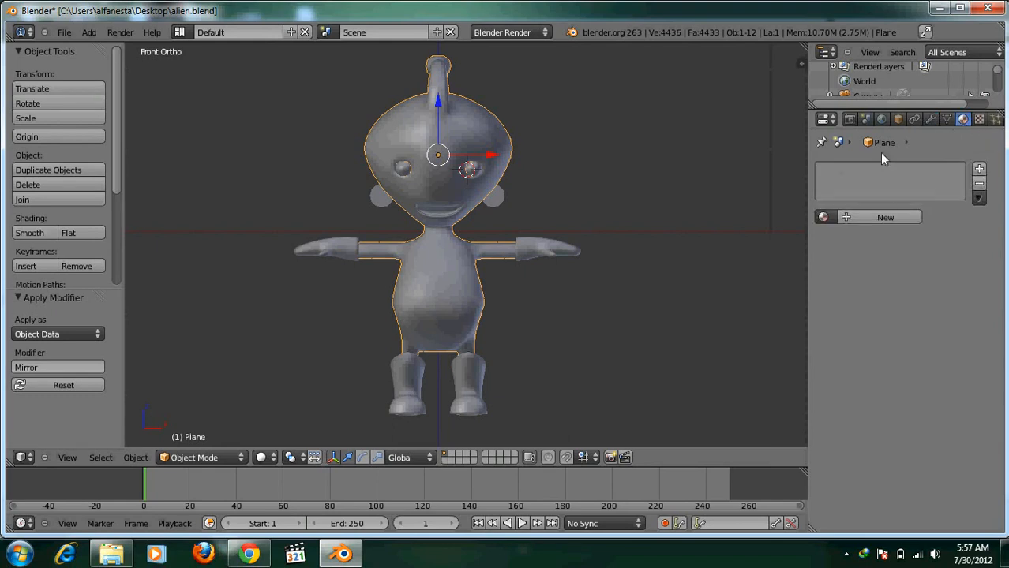
click(884, 218)
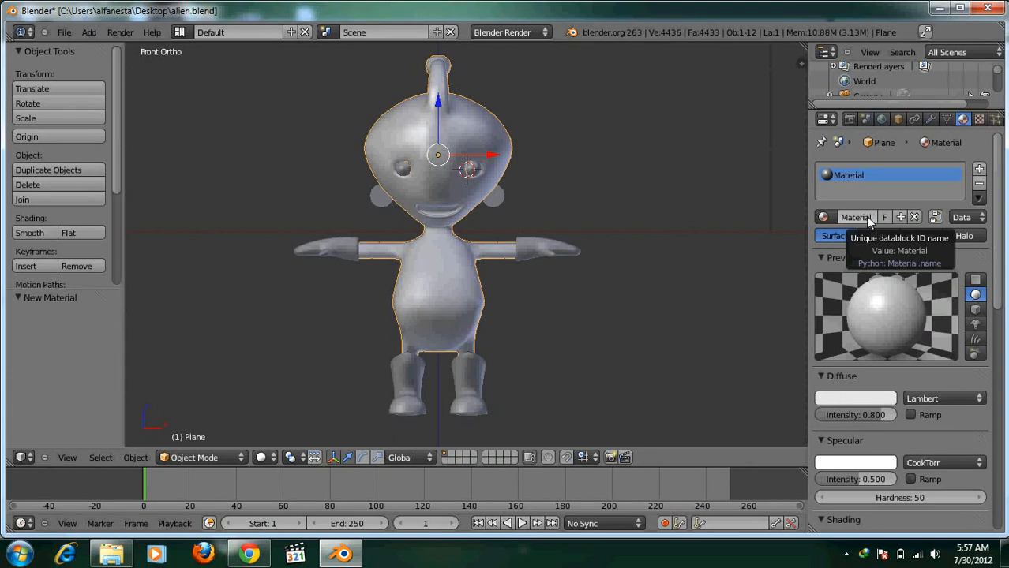
click(865, 216)
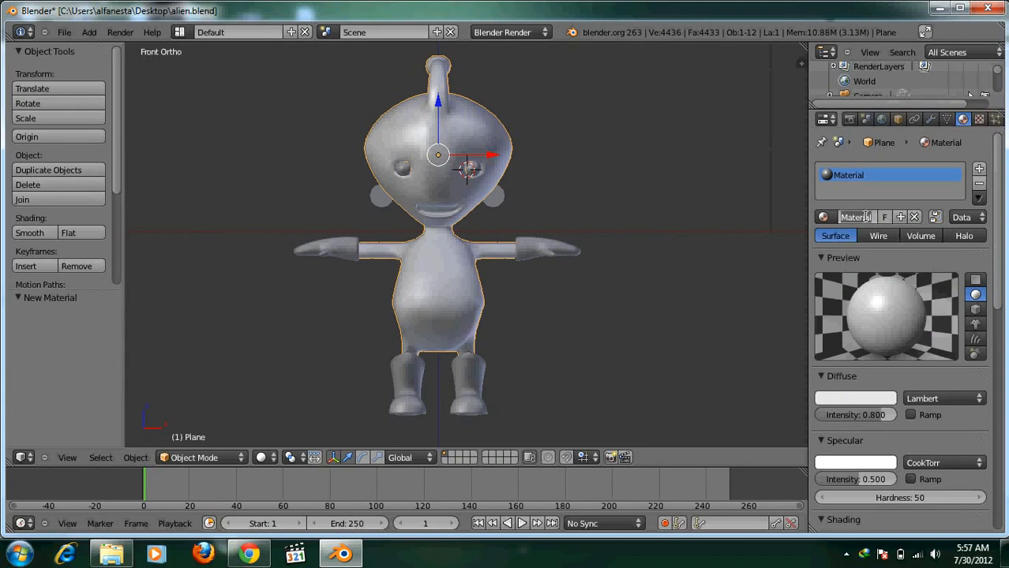
text(skin co)
text(lo)
text(ange)
key(Return)
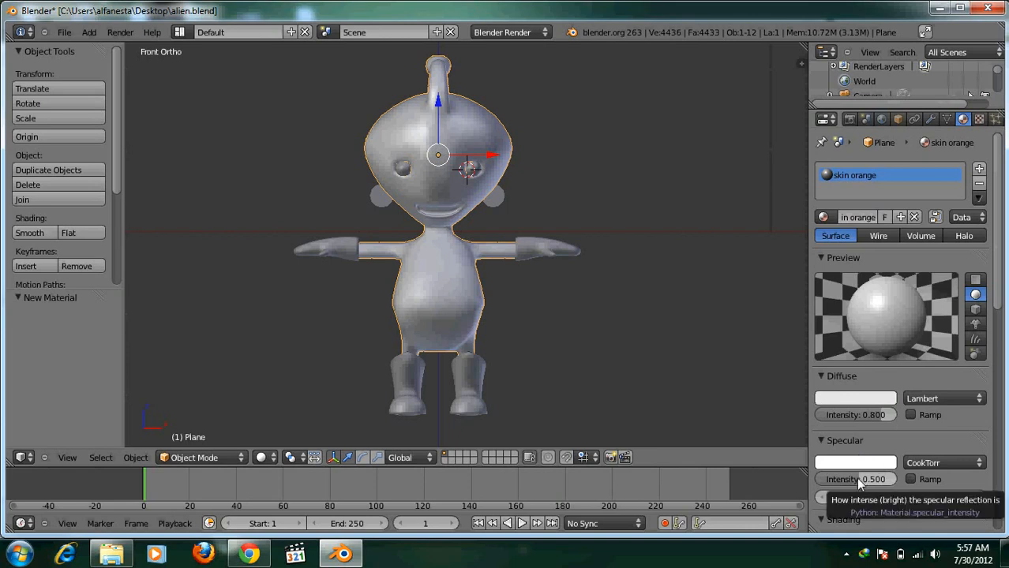
Step: Set the skin orange material's specular intensity to 0 and its diffuse colour to orange, about R 0.800, G 0.222, B 0.068
drag(859, 484, 821, 483)
click(858, 396)
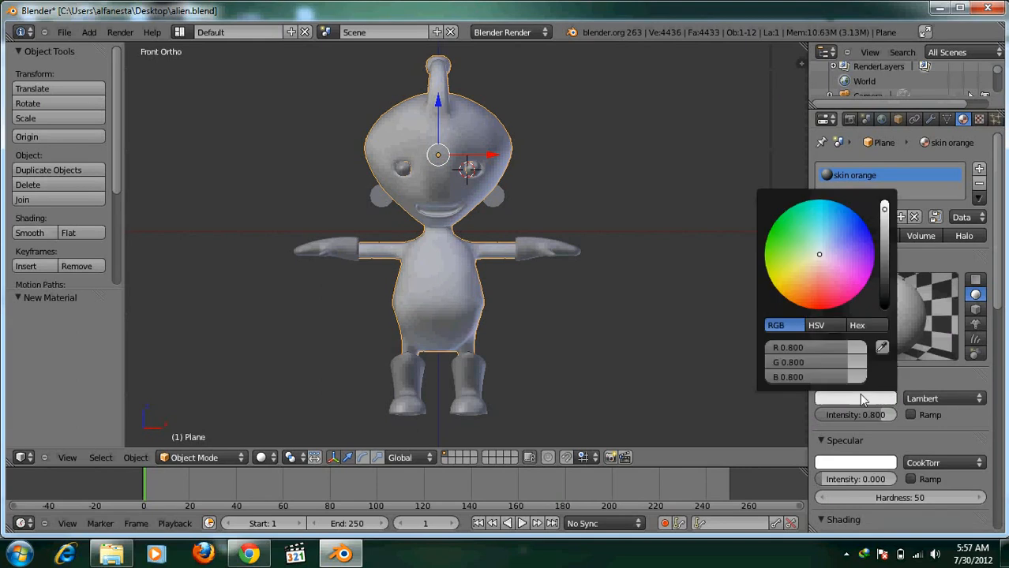
mouse_move(813, 265)
mouse_down()
mouse_move(808, 299)
mouse_move(797, 292)
mouse_move(804, 296)
mouse_up()
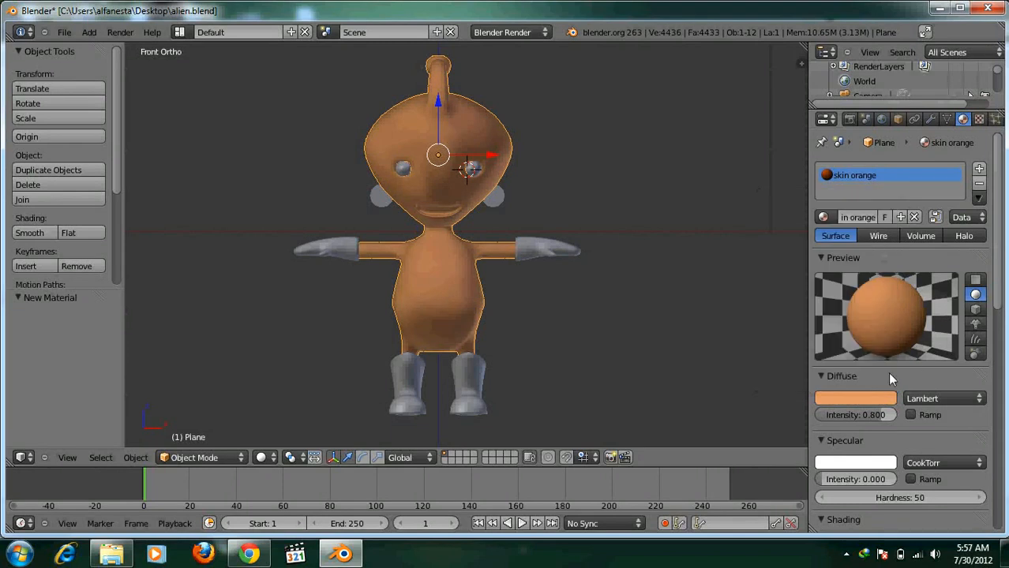
click(871, 398)
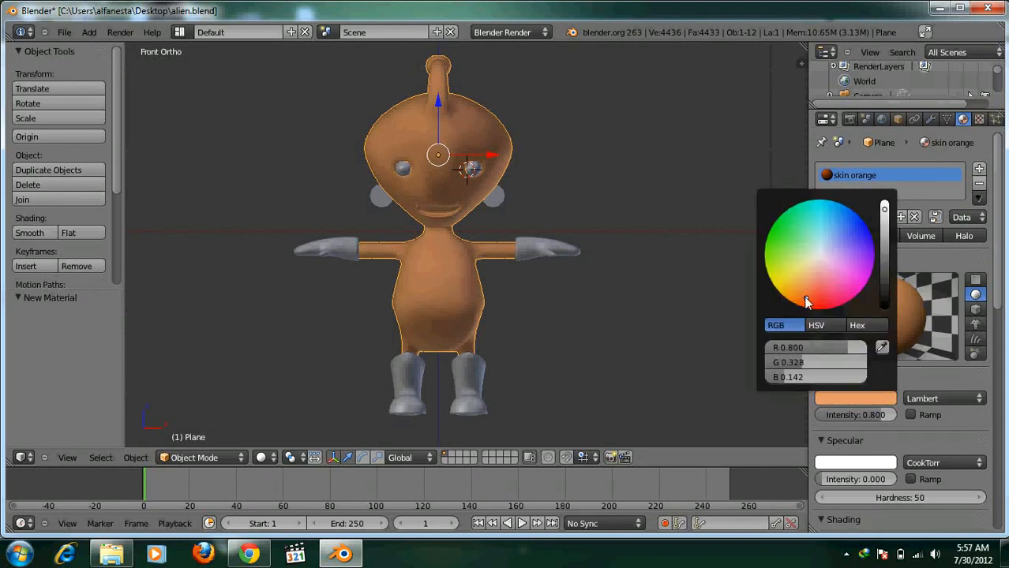
drag(805, 298, 808, 304)
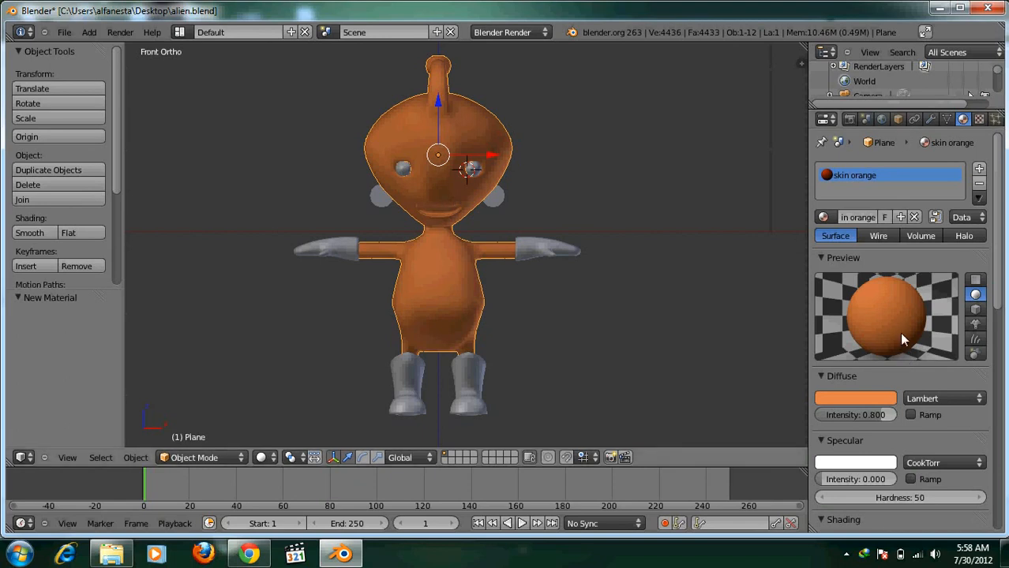
Step: Enable Subsurface Scattering for the skin orange material with the Skin2 preset
scroll(902, 336, down, 7)
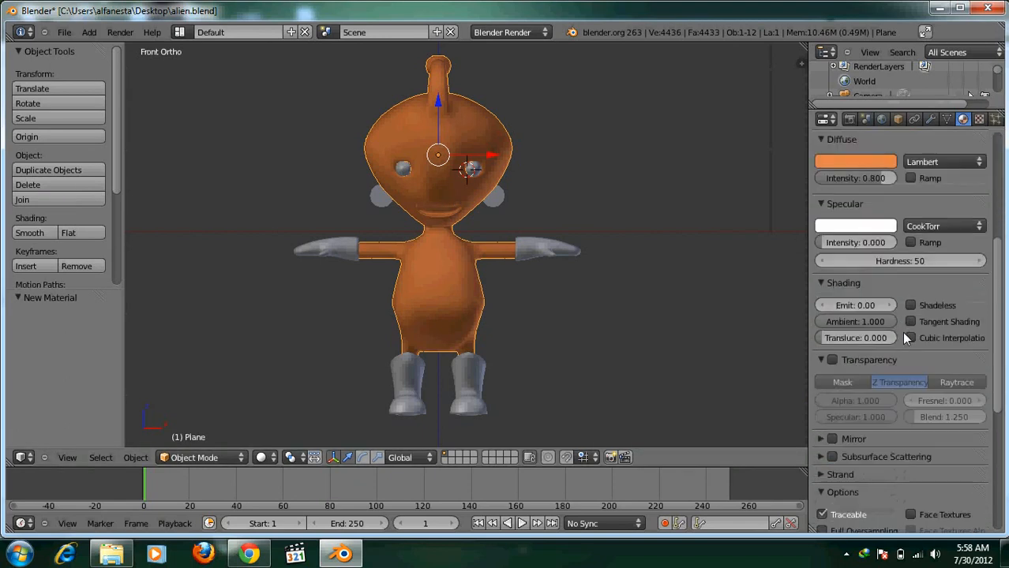
scroll(906, 338, down, 2)
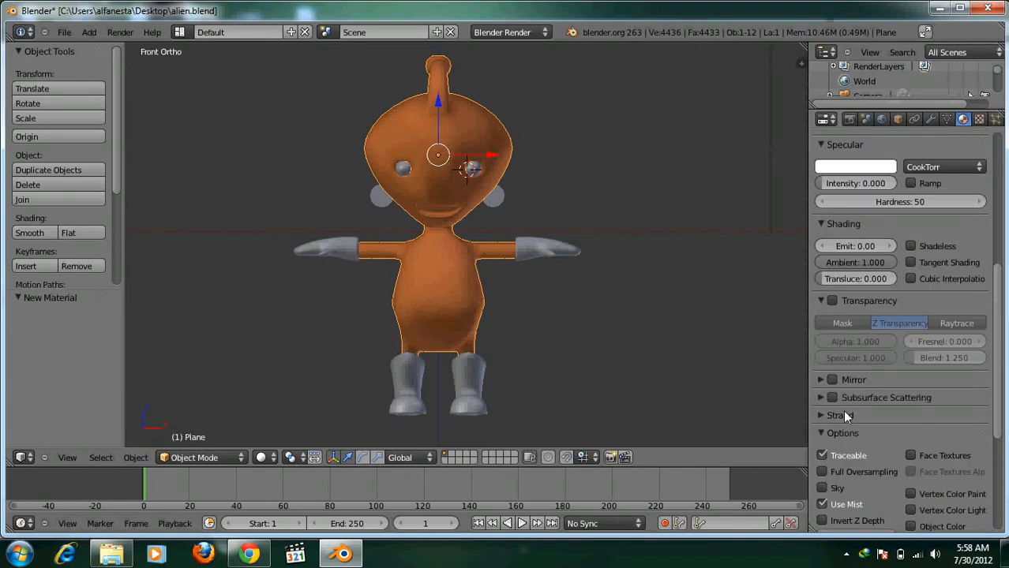
click(822, 397)
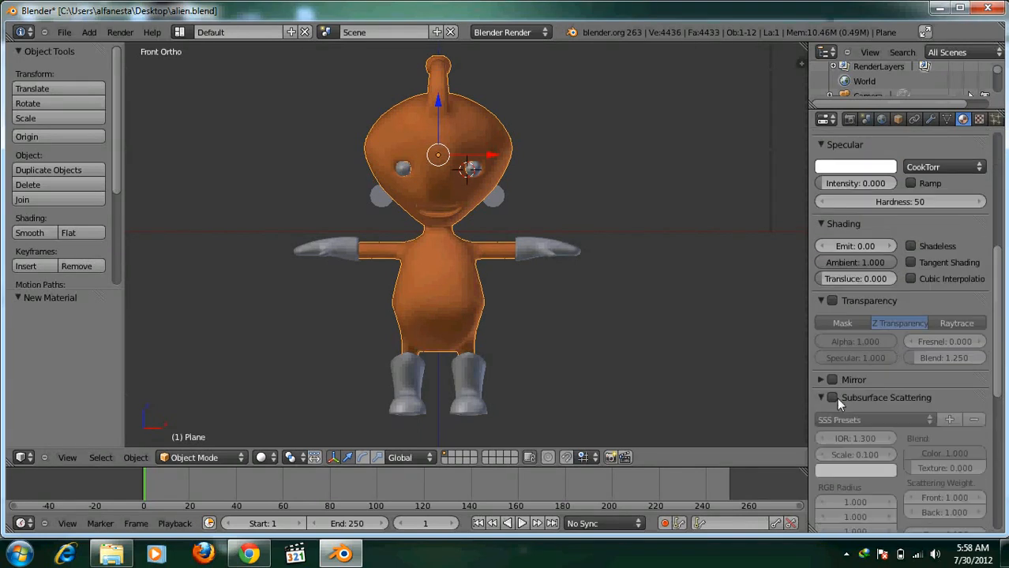
scroll(871, 380, down, 2)
click(831, 338)
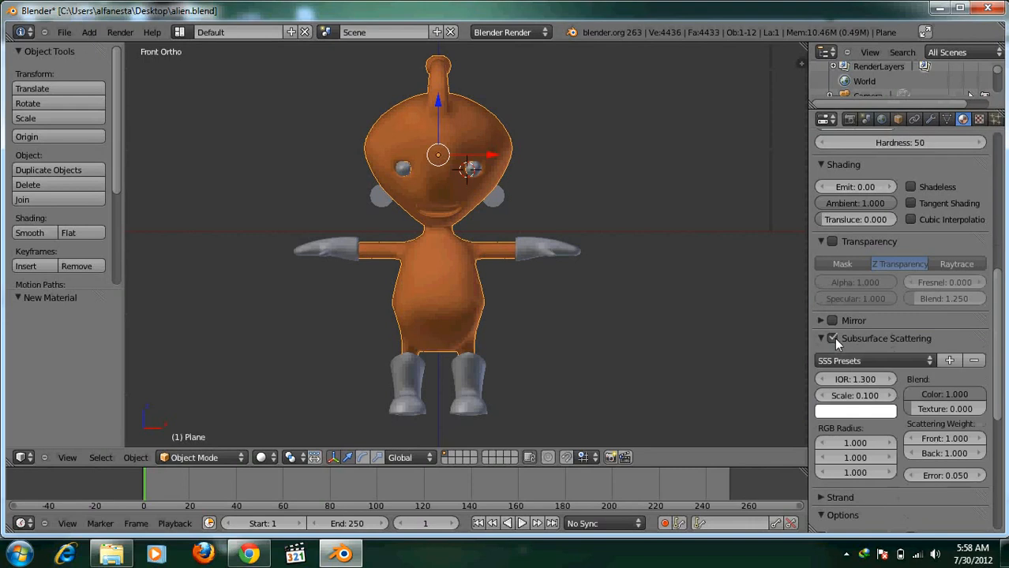
click(876, 361)
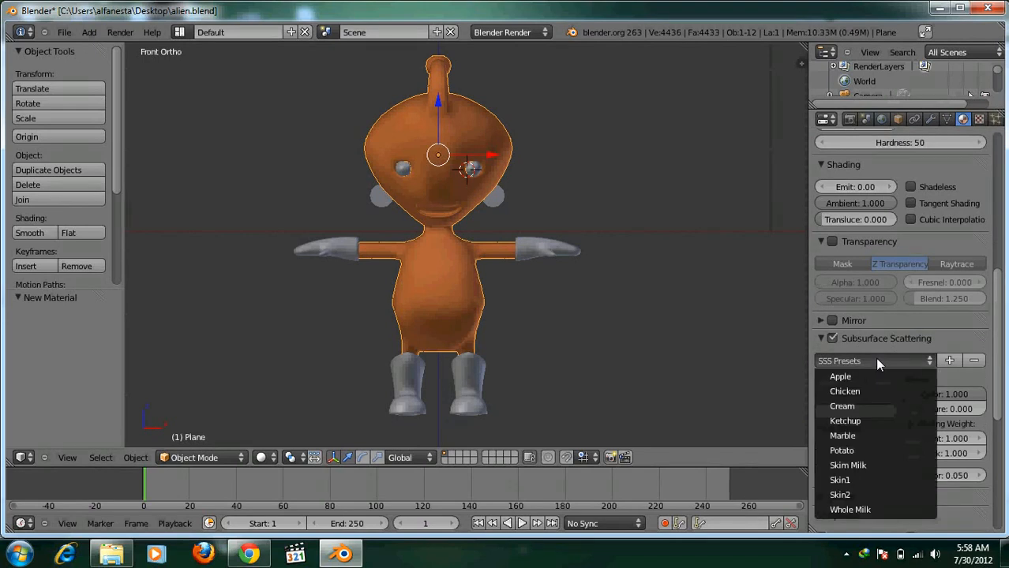
click(854, 496)
scroll(878, 386, up, 8)
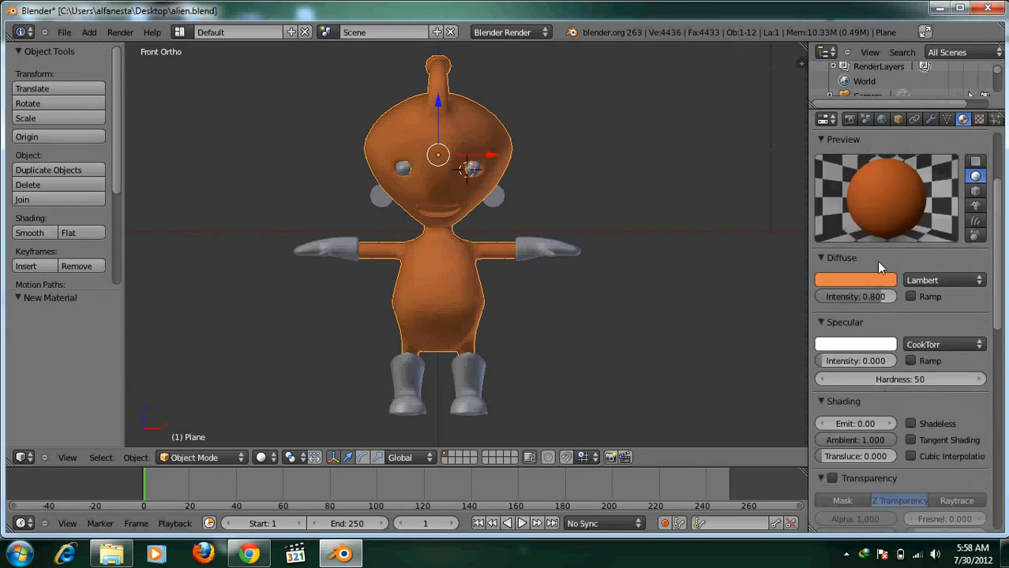
Step: Change the skin orange material's subsurface scattering preset to Skin1
scroll(893, 399, down, 5)
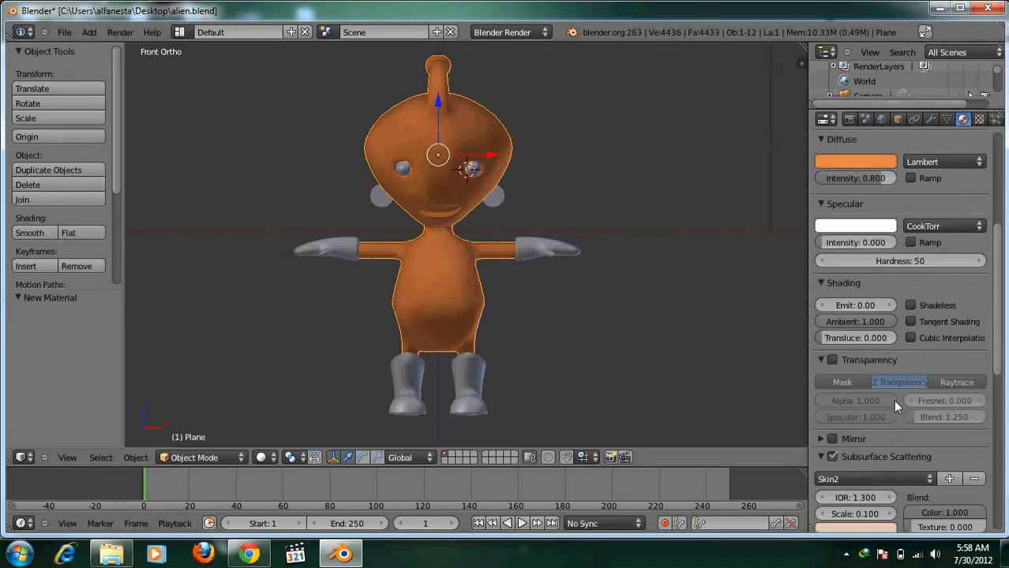
click(884, 447)
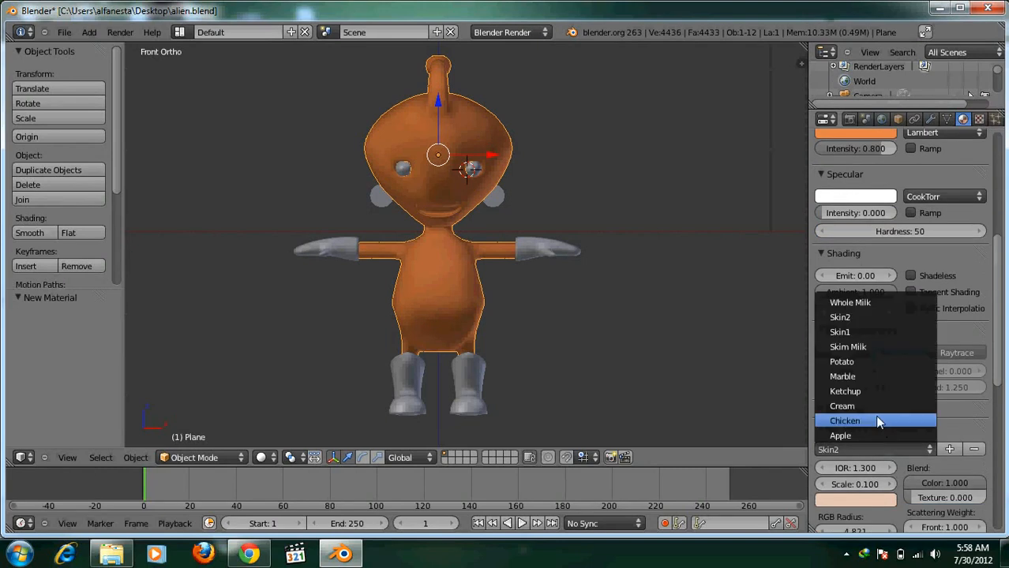
click(854, 330)
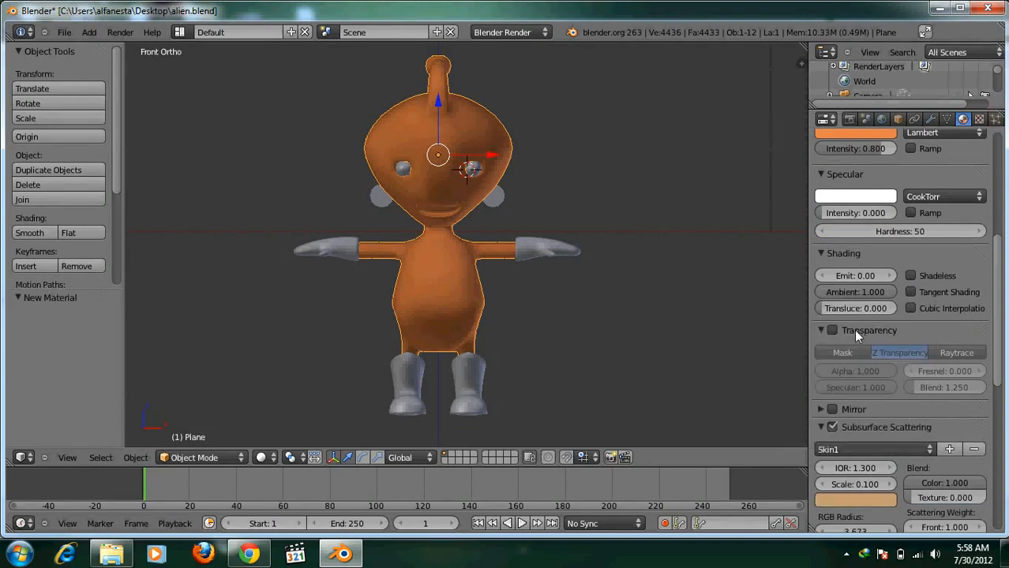
Step: Fine-tune the skin orange material's diffuse colour to a slightly more saturated orange
scroll(900, 426, up, 6)
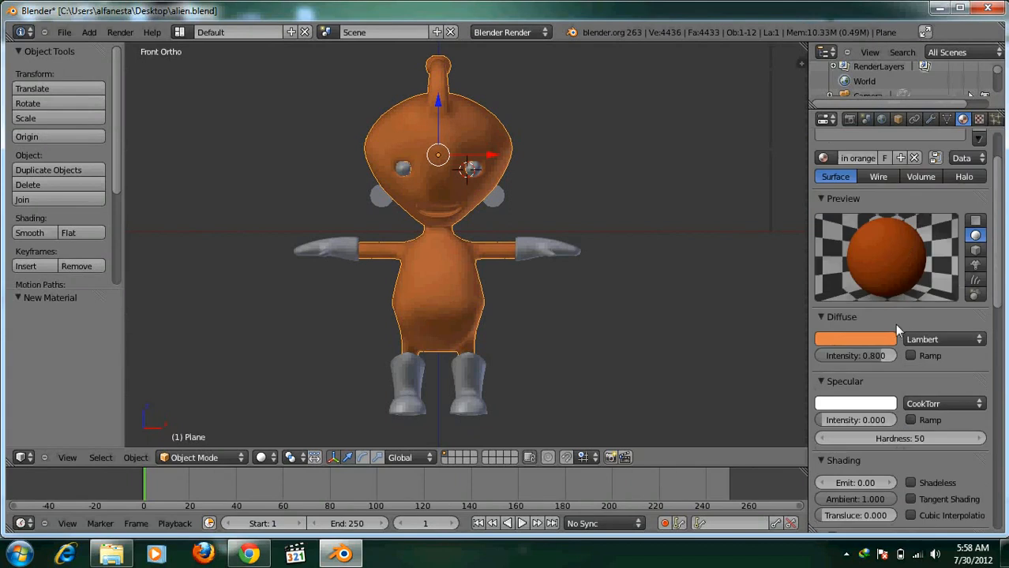
click(880, 340)
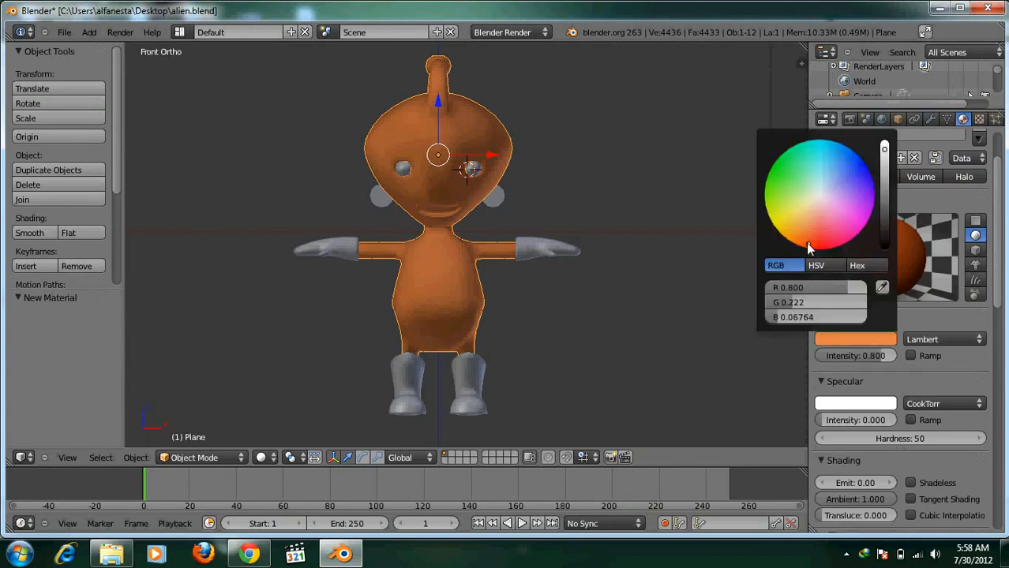
mouse_move(805, 242)
mouse_down()
mouse_move(819, 235)
mouse_move(807, 245)
mouse_up()
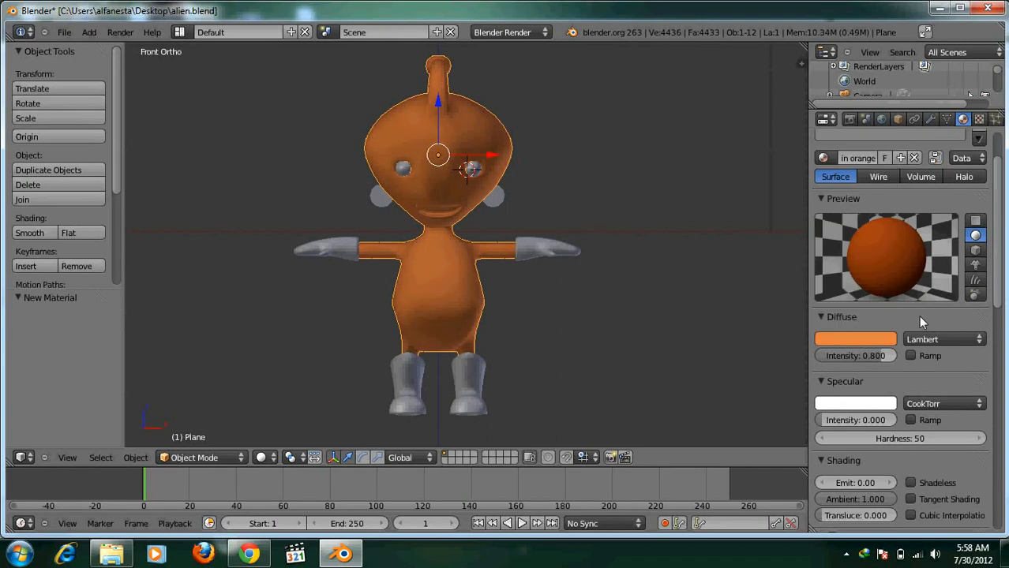
scroll(916, 308, up, 3)
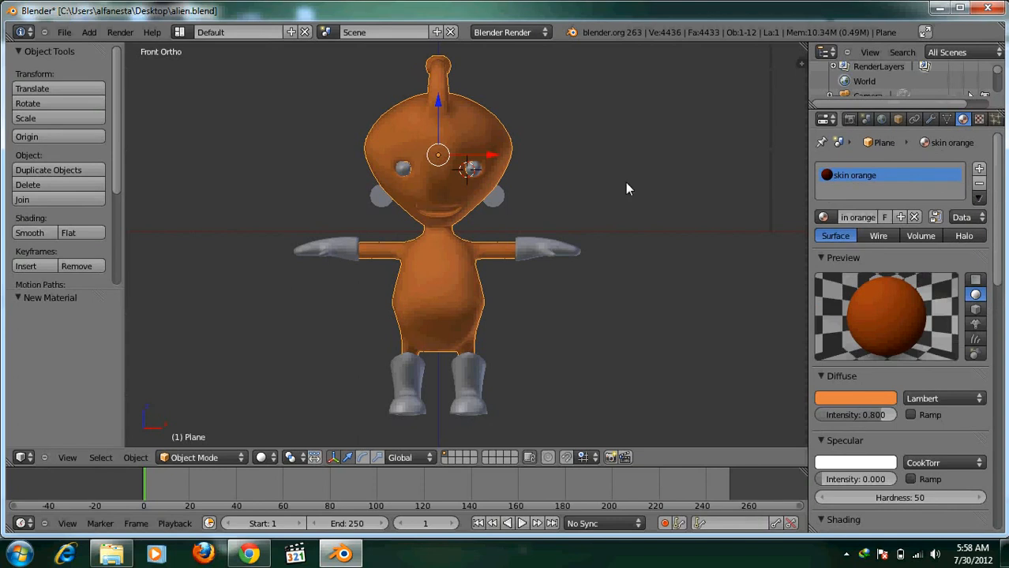
Step: Put the body mesh in Edit Mode and add a second material slot with a new material named "kuning"
click(227, 455)
click(216, 429)
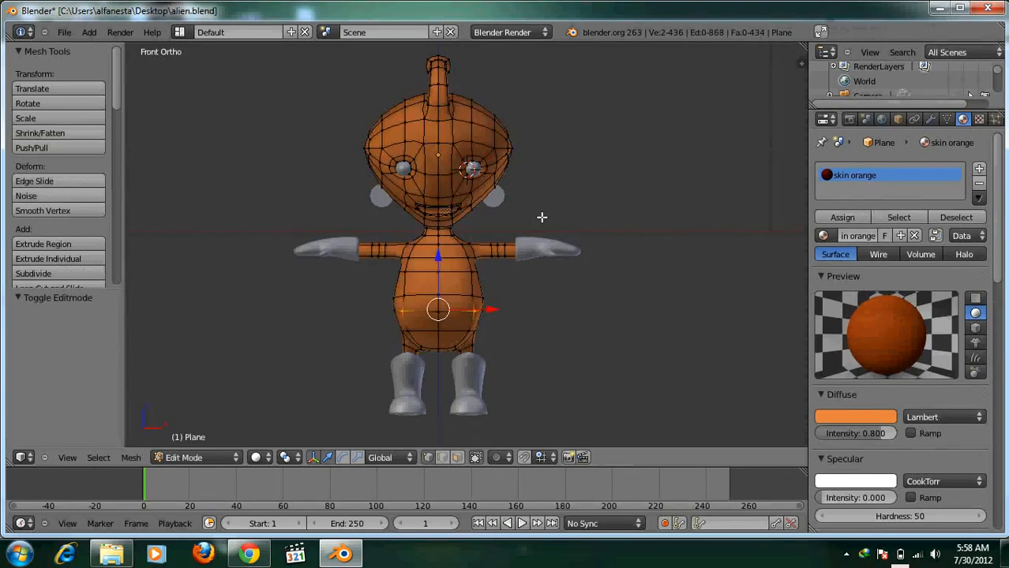
scroll(548, 200, up, 2)
scroll(543, 282, up, 3)
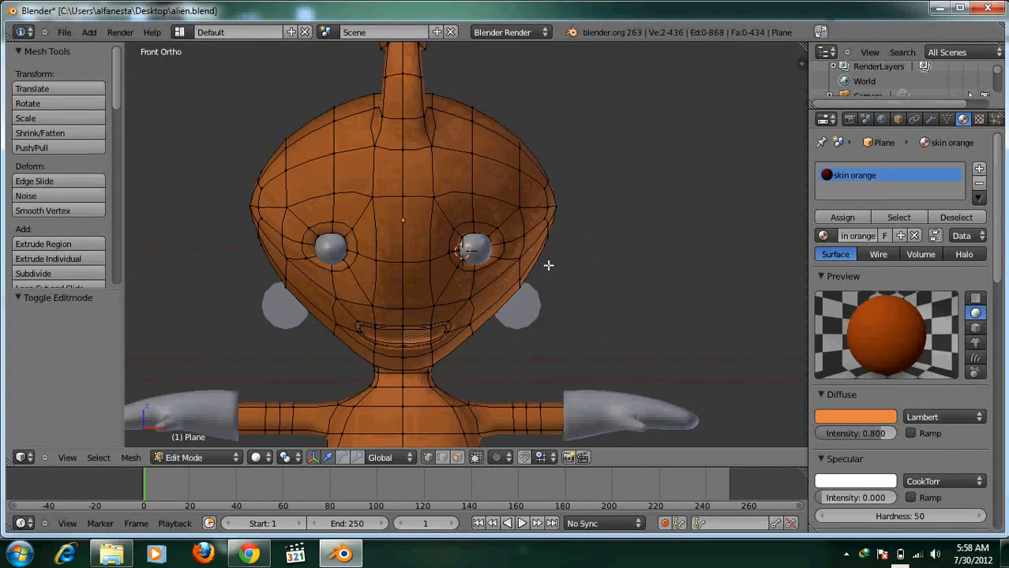
click(979, 168)
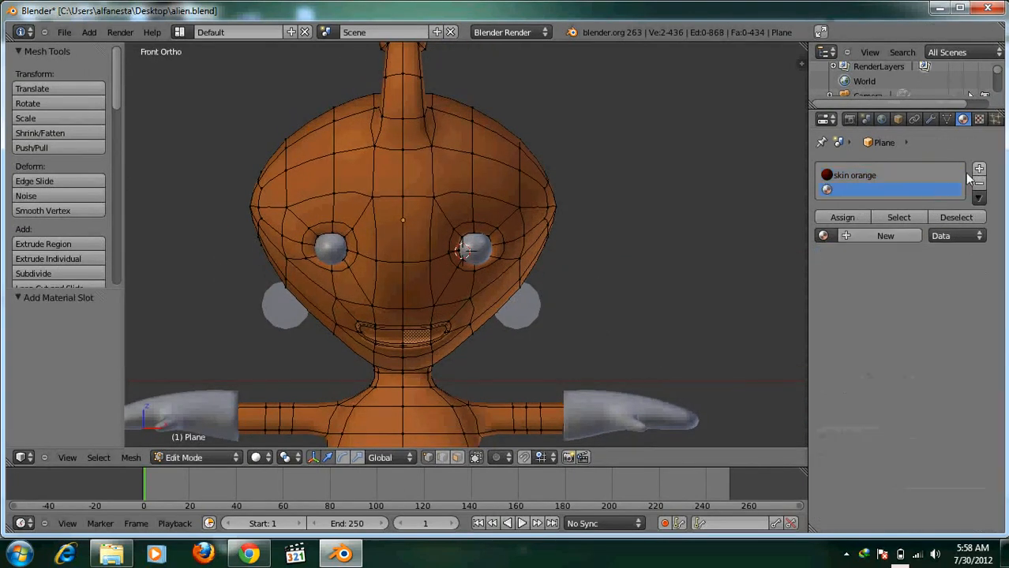
click(868, 238)
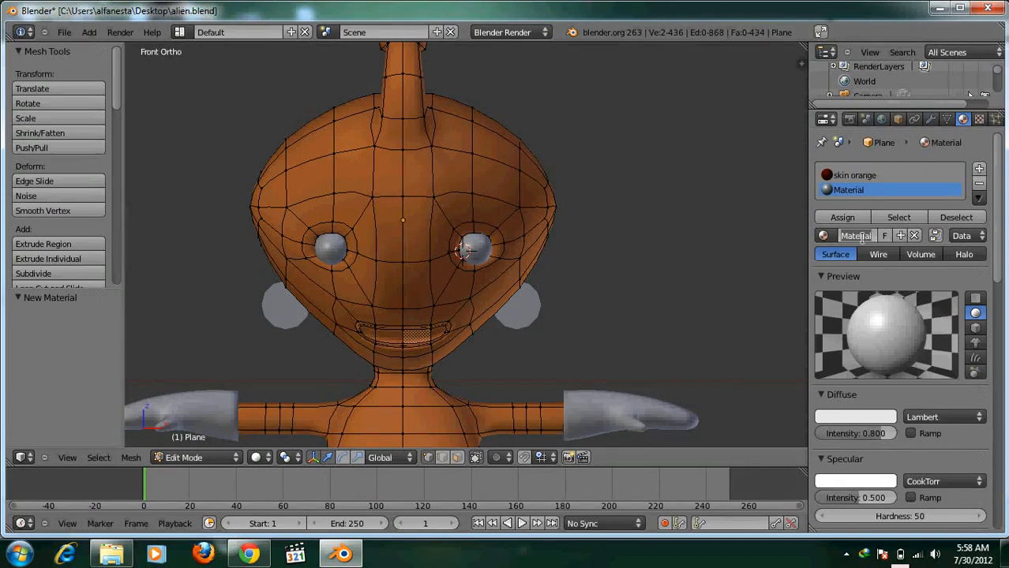
text(kuning)
key(Return)
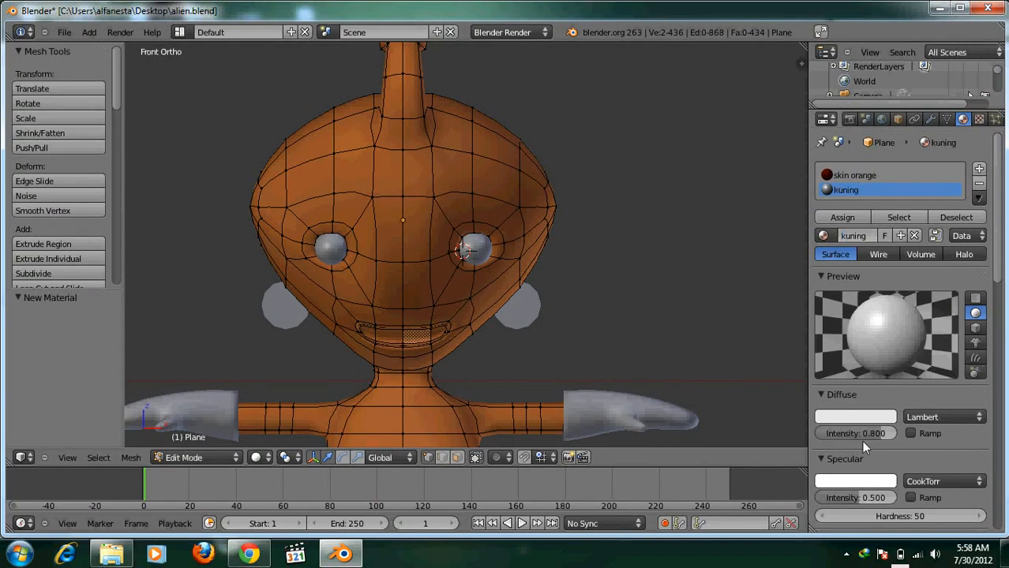
Step: Set the kuning material's specular intensity to 0 and its diffuse colour to yellow
click(859, 499)
text(0)
key(Return)
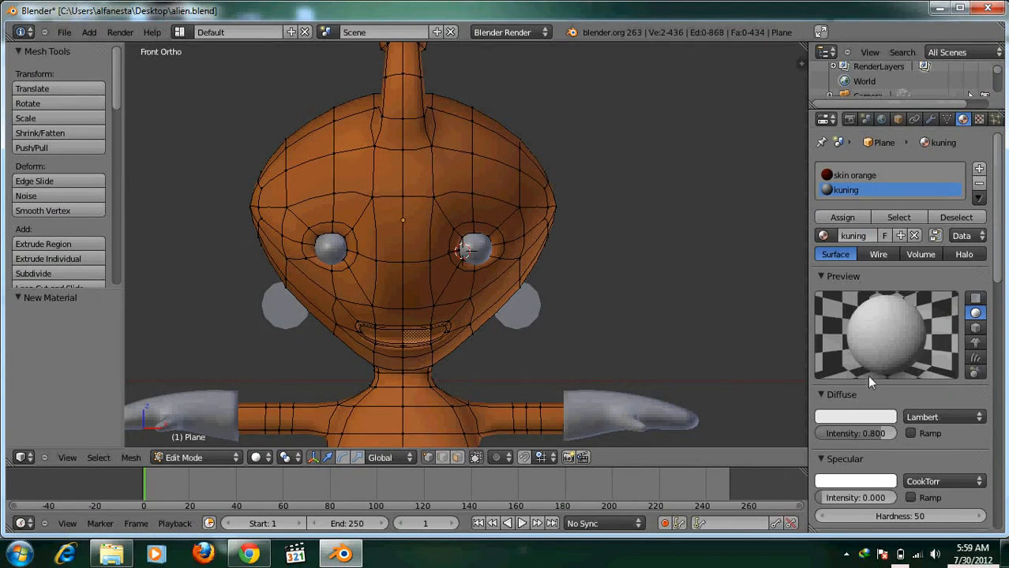
click(863, 174)
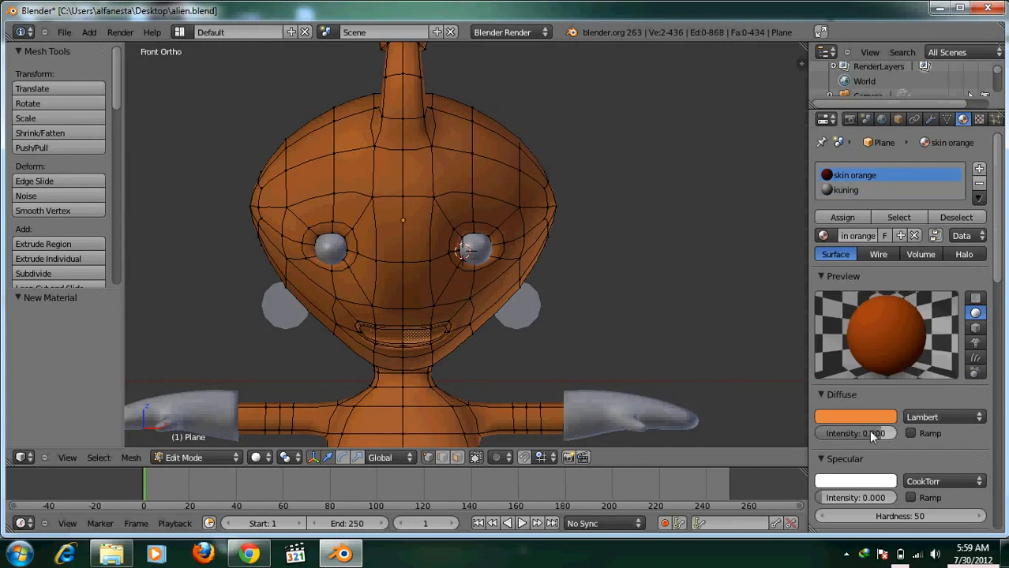
click(893, 195)
scroll(908, 367, down, 1)
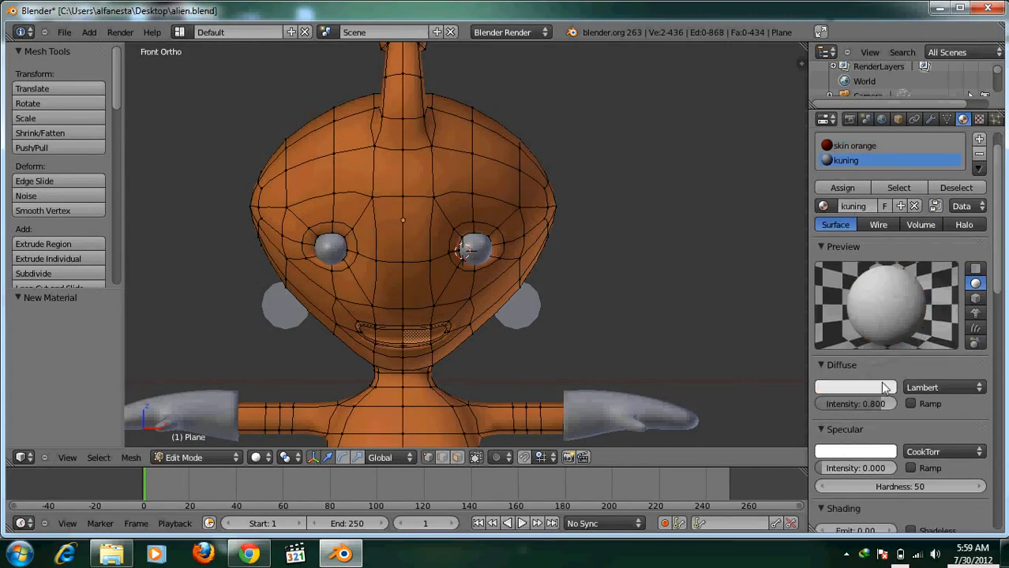
click(884, 388)
drag(799, 255, 781, 276)
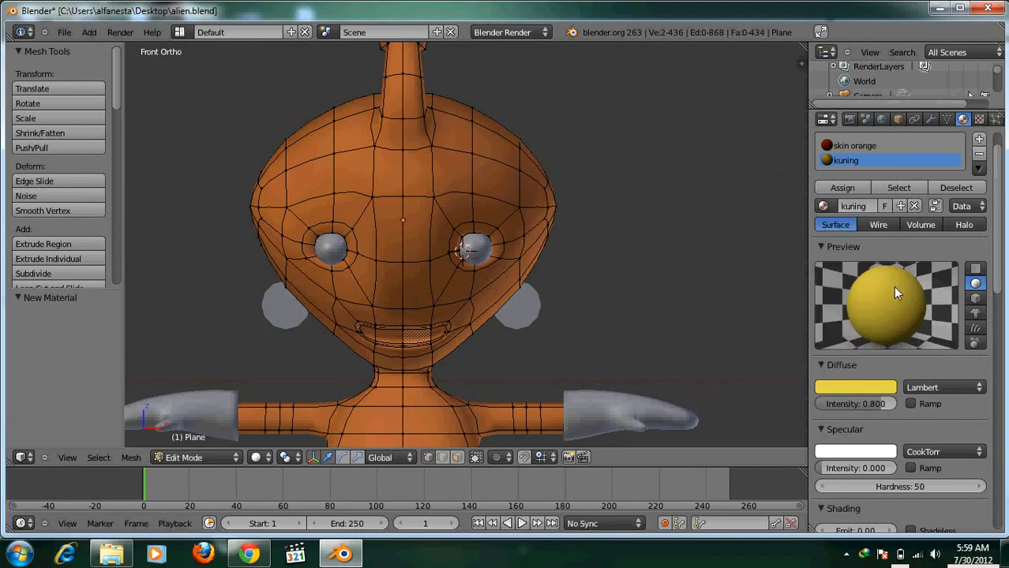
scroll(432, 238, down, 2)
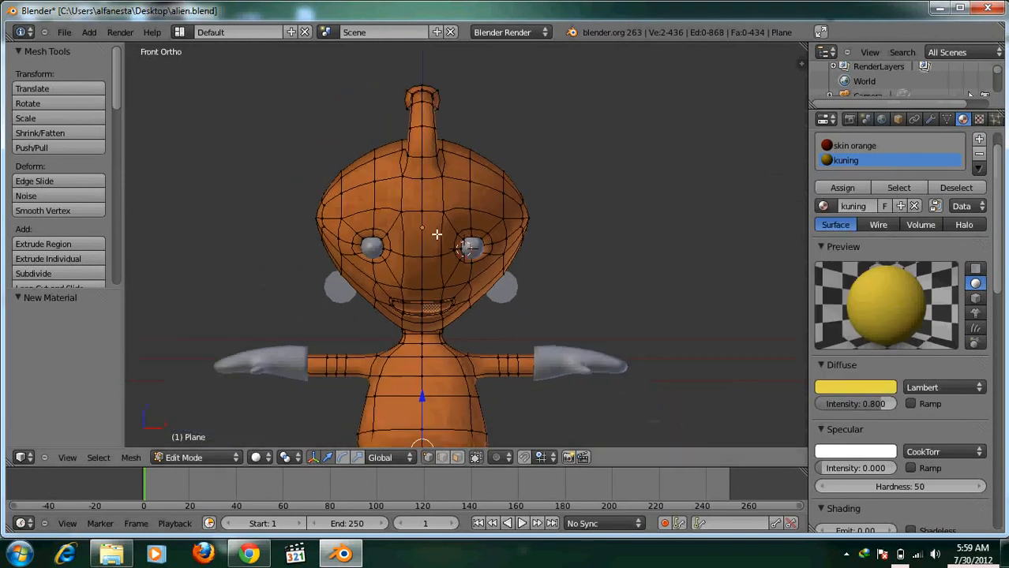
Step: Switch the body mesh to face selection and select the upper inner face of the ring around the alien's left eye
shift+scroll(499, 203, down, 1)
key(ctrl+Tab)
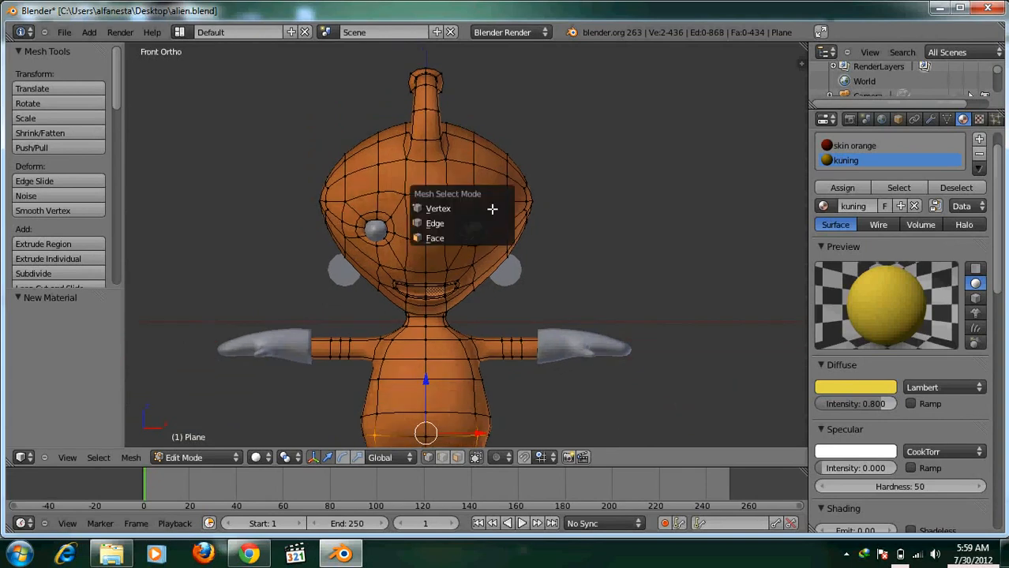
click(473, 238)
scroll(473, 233, up, 6)
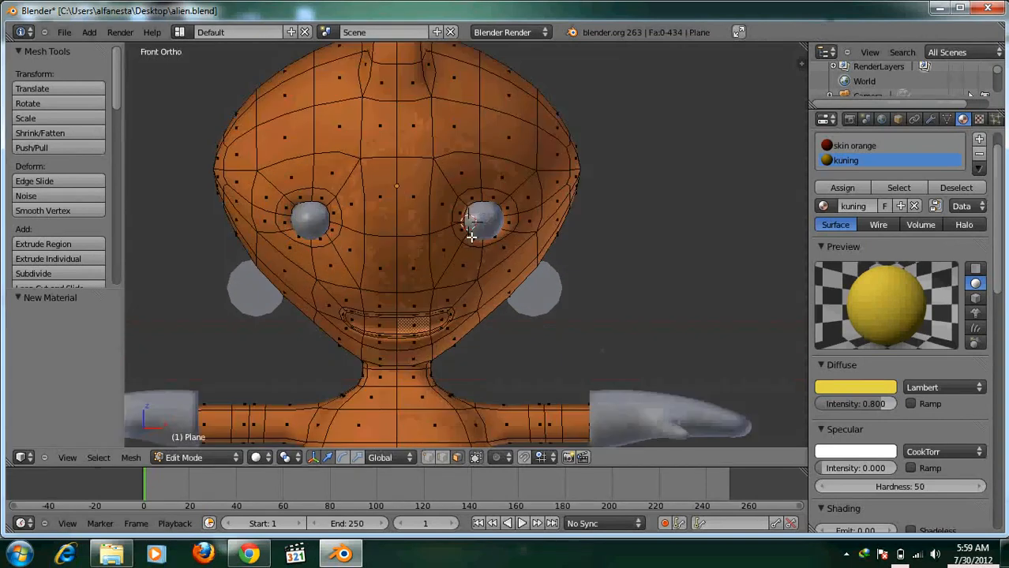
middle_drag(471, 235, 475, 271)
scroll(475, 270, down, 2)
right_click(490, 306)
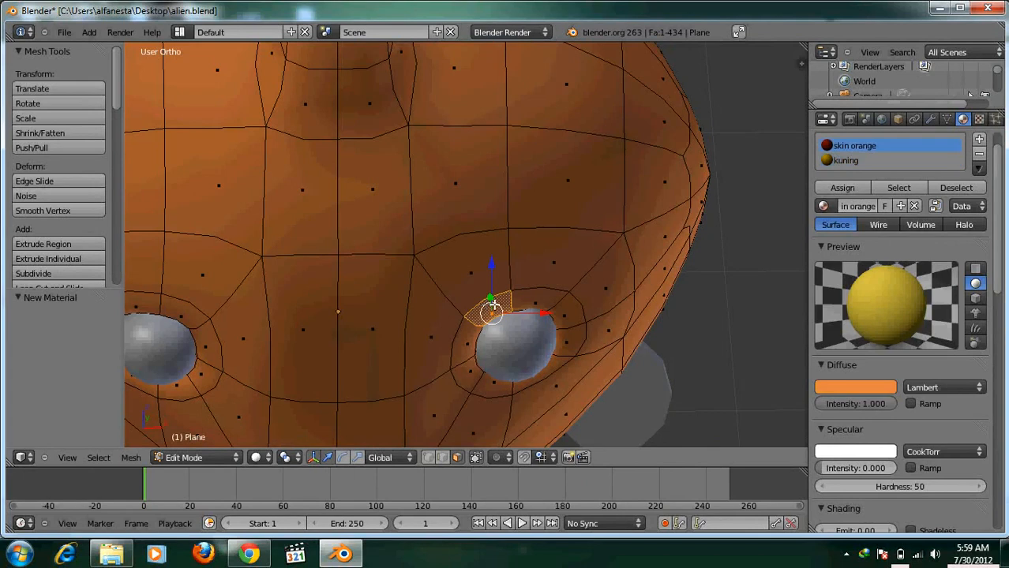
scroll(493, 304, down, 2)
key(KP_1)
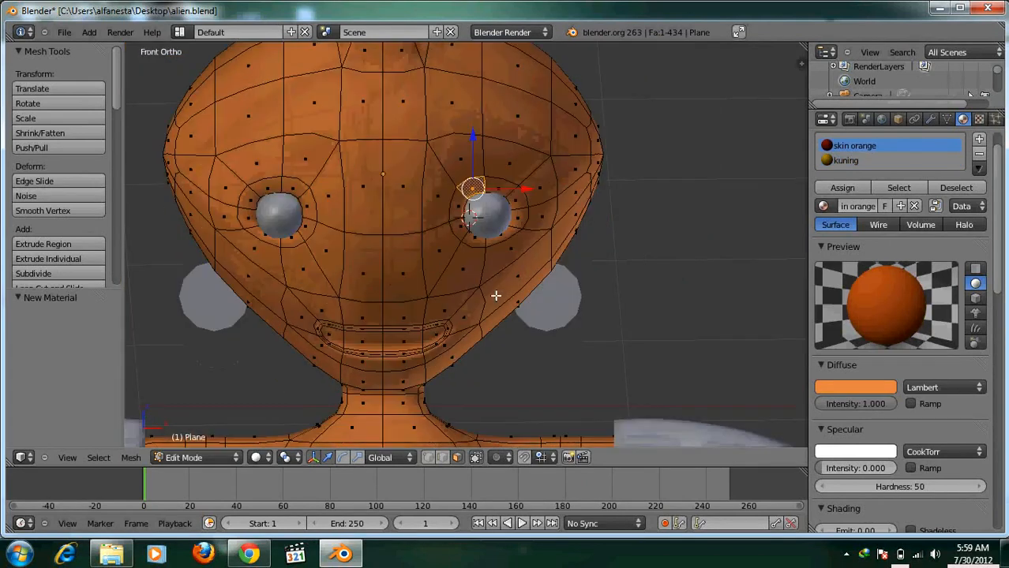
Step: Add the remaining faces of the ring around the alien's left eye to the selection and assign the kuning material to them
shift+right_click(511, 199)
shift+right_click(517, 207)
shift+right_click(513, 223)
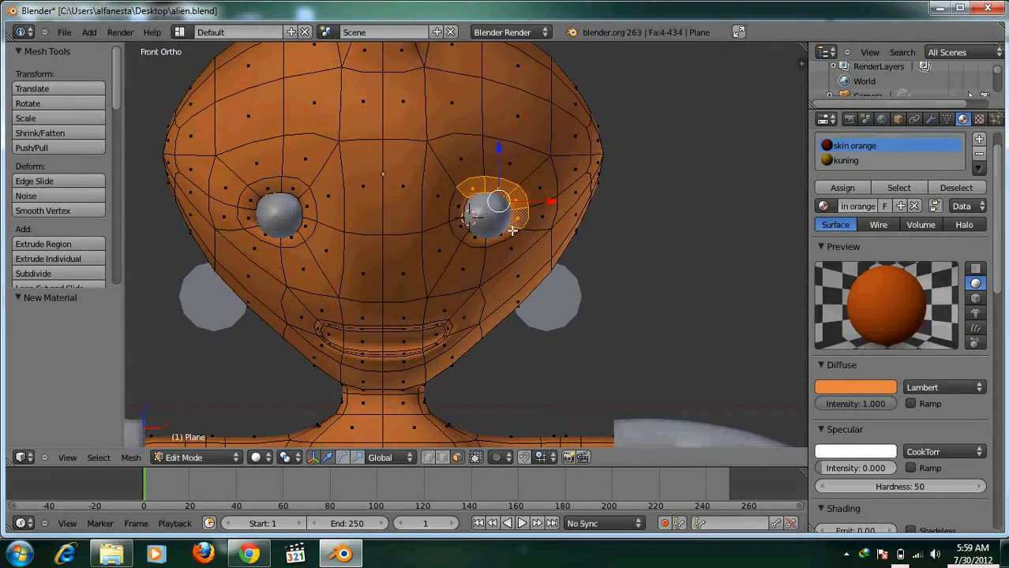
shift+right_click(504, 236)
shift+right_click(469, 234)
shift+right_click(462, 226)
shift+right_click(459, 210)
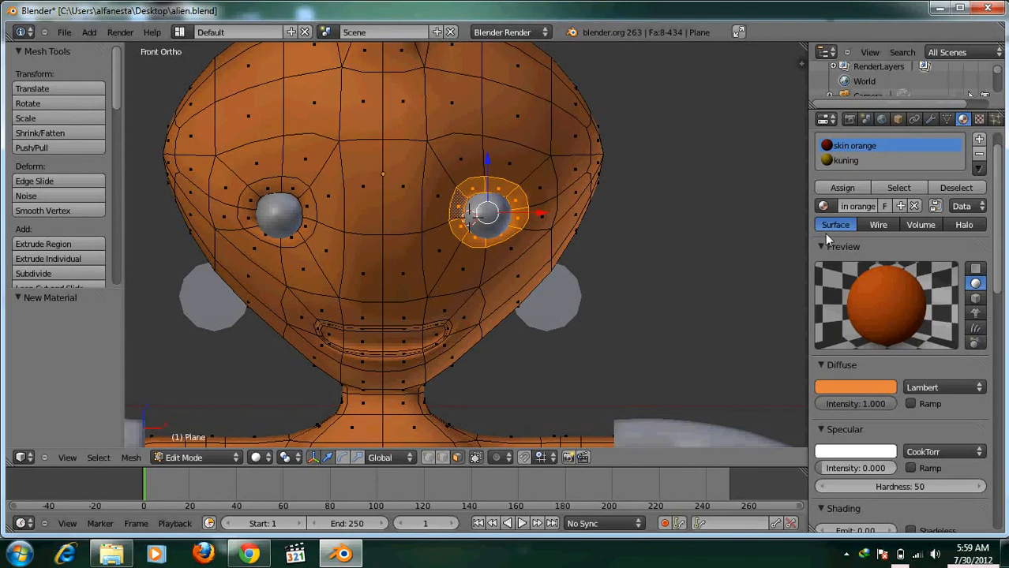
click(843, 160)
click(841, 188)
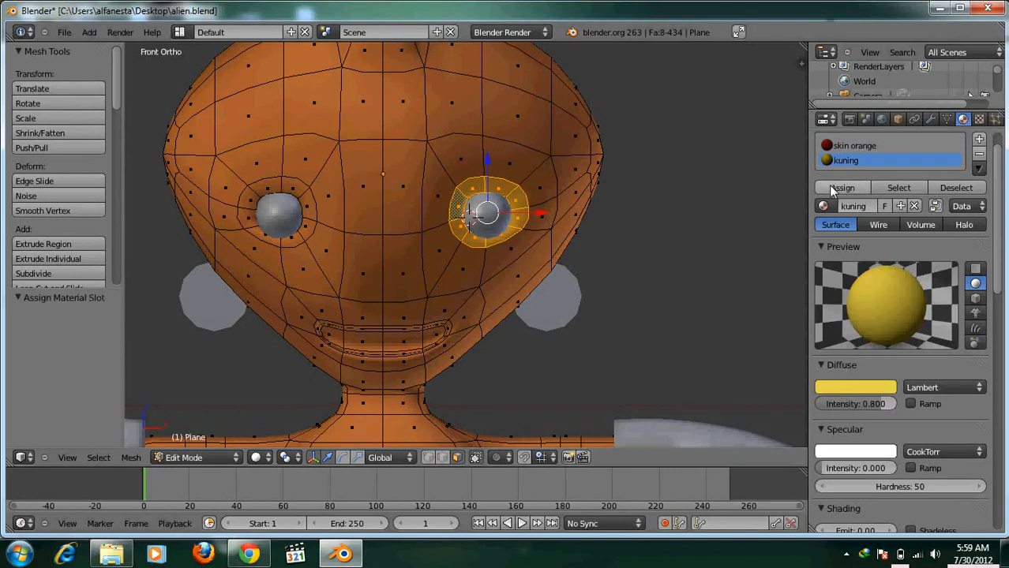
Step: Select only the eight-face ring around the alien's right eye and assign the kuning material to it
shift+middle_drag(422, 183, 503, 184)
key(a)
right_click(378, 189)
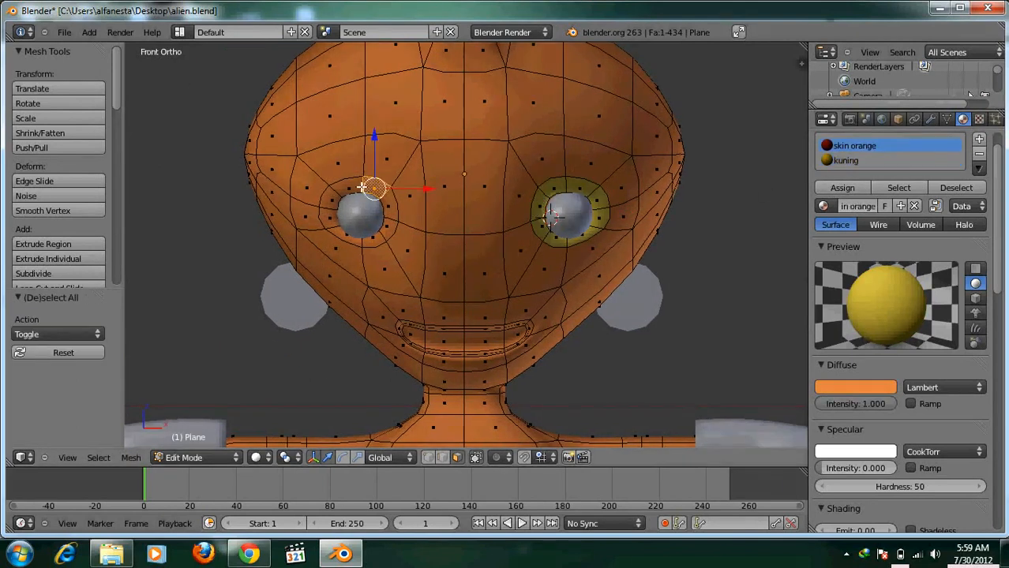
shift+right_click(357, 186)
shift+right_click(337, 200)
shift+right_click(330, 212)
shift+right_click(347, 237)
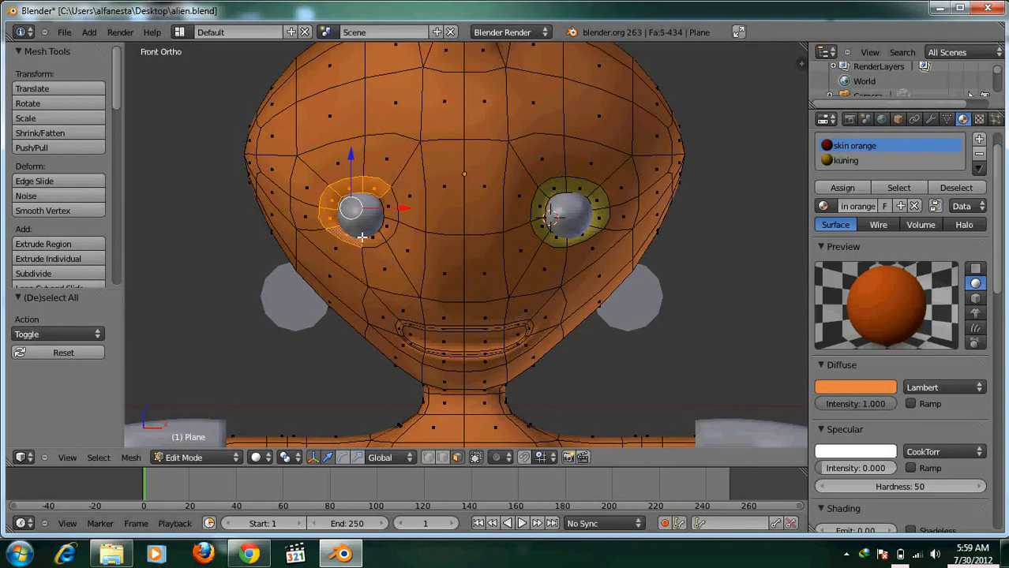
shift+right_click(375, 235)
shift+right_click(387, 231)
shift+right_click(389, 200)
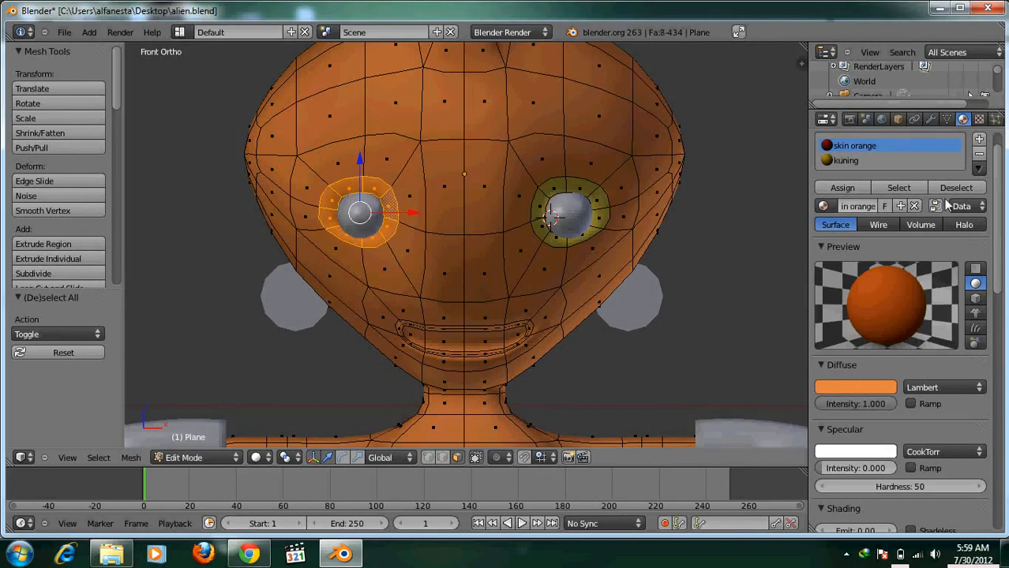
click(842, 159)
click(842, 188)
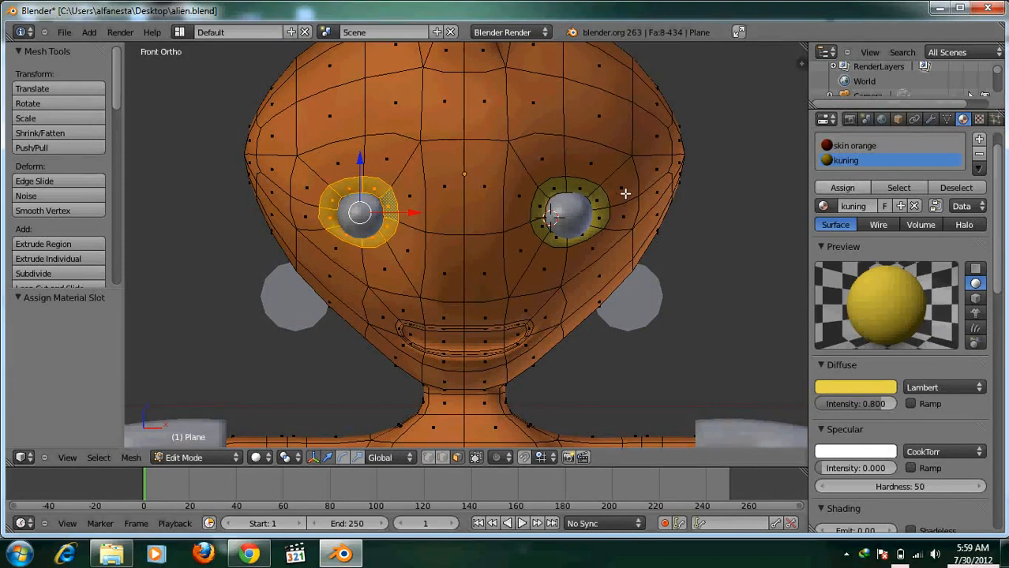
Step: Return the body mesh to Object Mode and deselect it
scroll(581, 216, down, 4)
scroll(601, 158, down, 2)
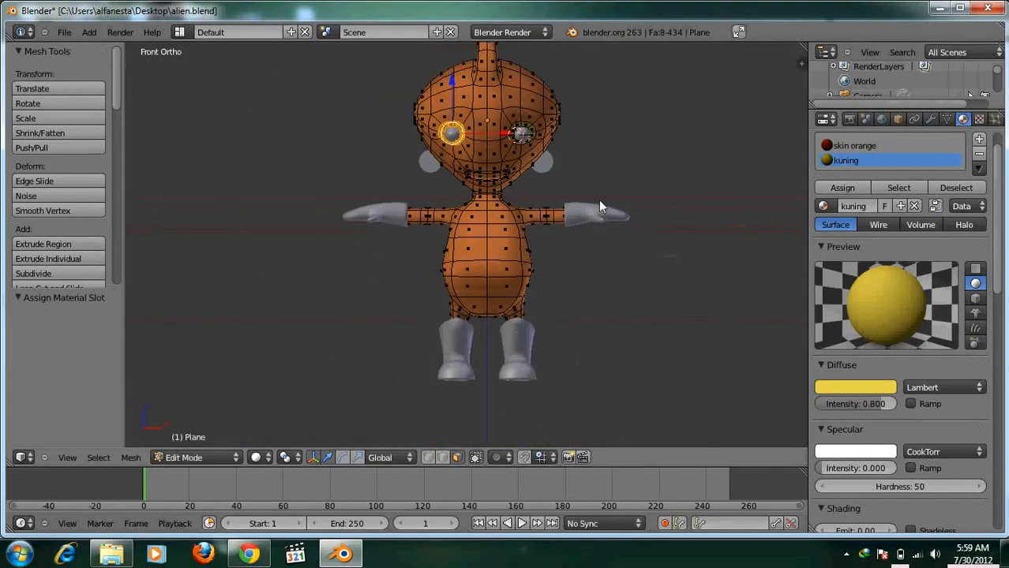
key(Tab)
scroll(568, 268, up, 4)
scroll(554, 307, up, 1)
shift+middle_drag(553, 307, 533, 203)
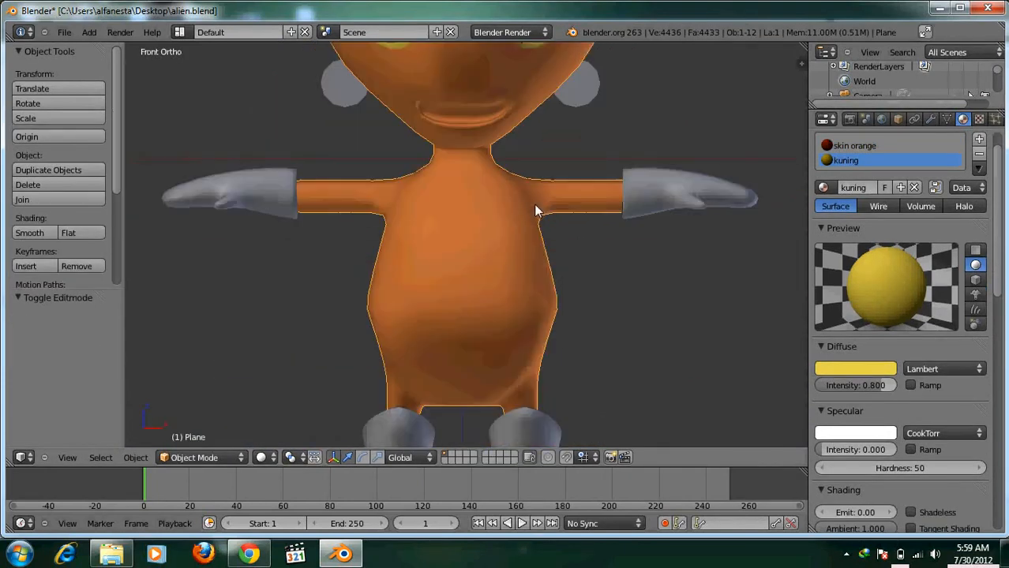
scroll(545, 245, down, 3)
key(a)
shift+middle_drag(548, 251, 492, 261)
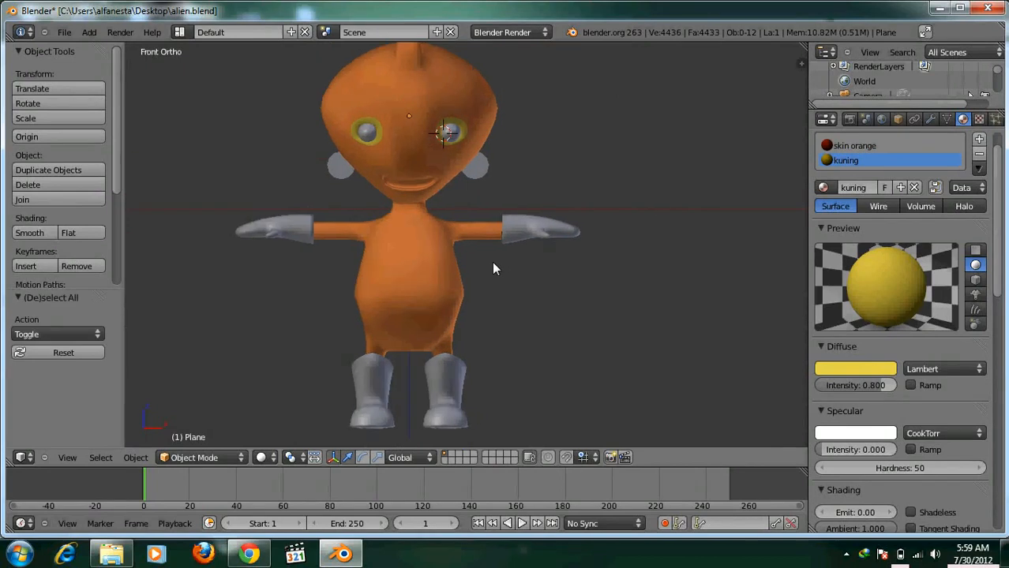
scroll(492, 261, up, 2)
key(Tab)
key(Tab)
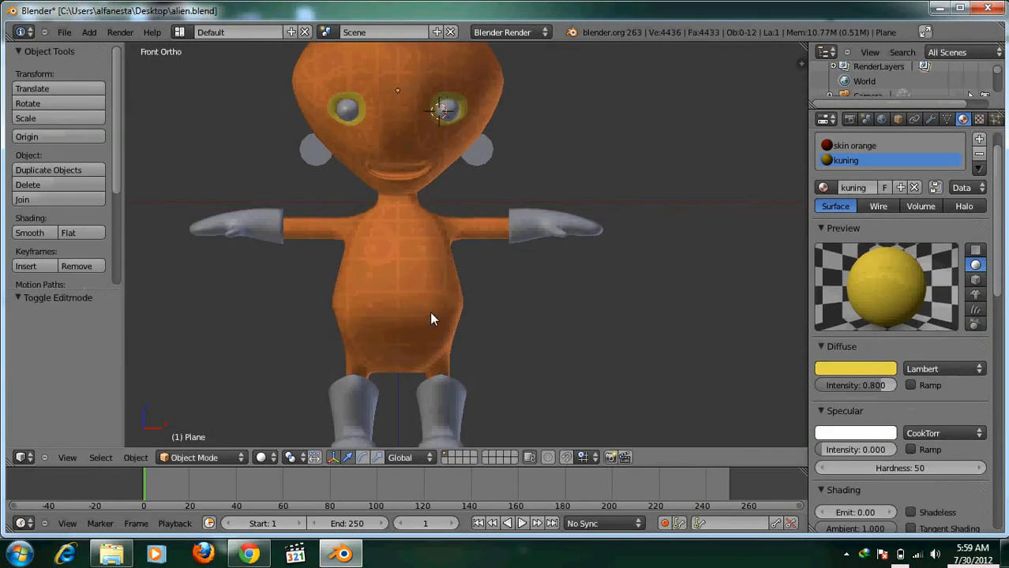
Step: Compare the material slots of the alien's left boot with those of the body mesh
shift+middle_drag(440, 322, 491, 302)
right_click(494, 362)
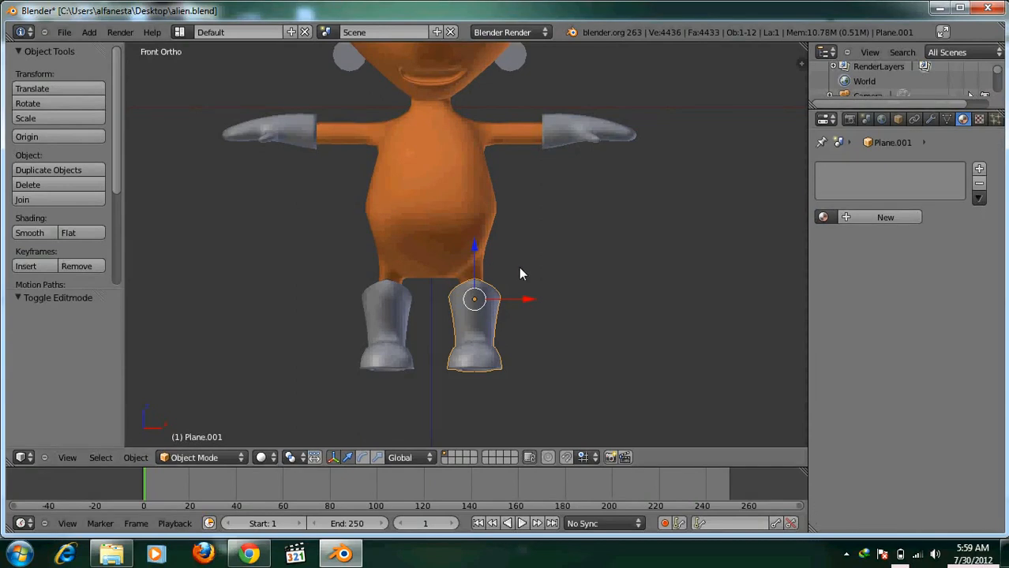
shift+middle_drag(535, 288, 464, 288)
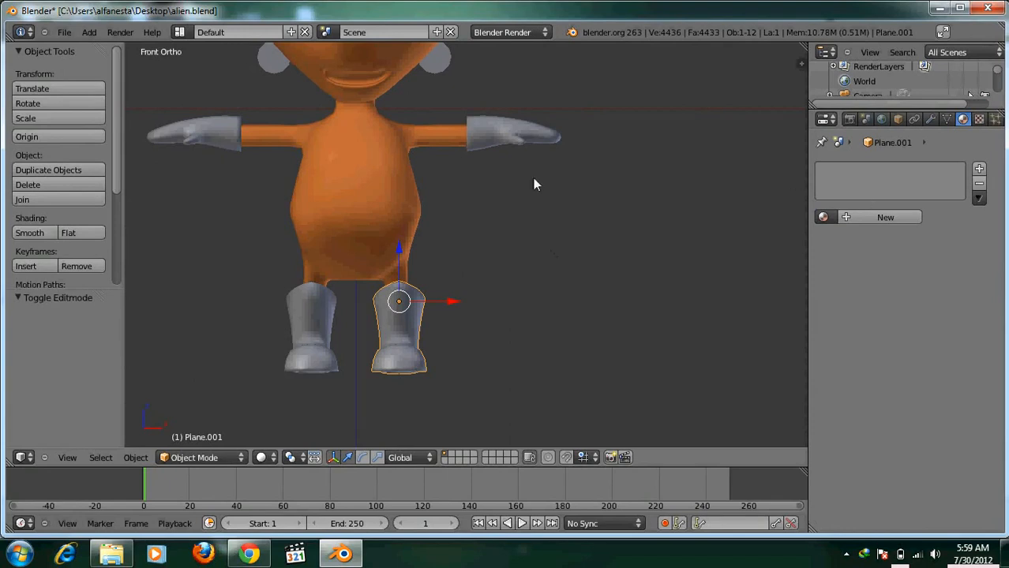
shift+middle_drag(536, 185, 616, 236)
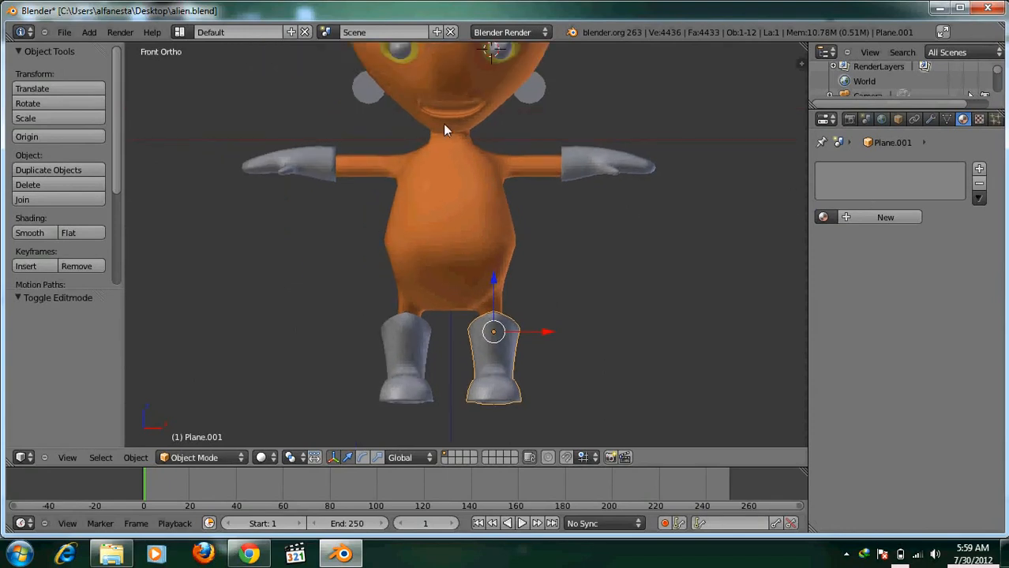
right_click(443, 127)
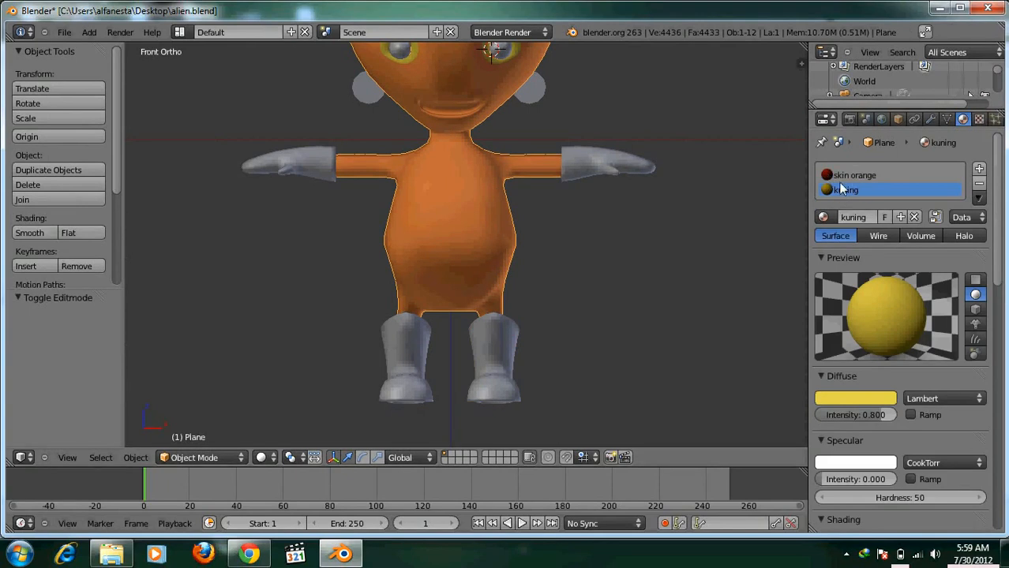
Step: Put the alien's left boot in Edit Mode and give it the existing skin orange material
right_click(521, 352)
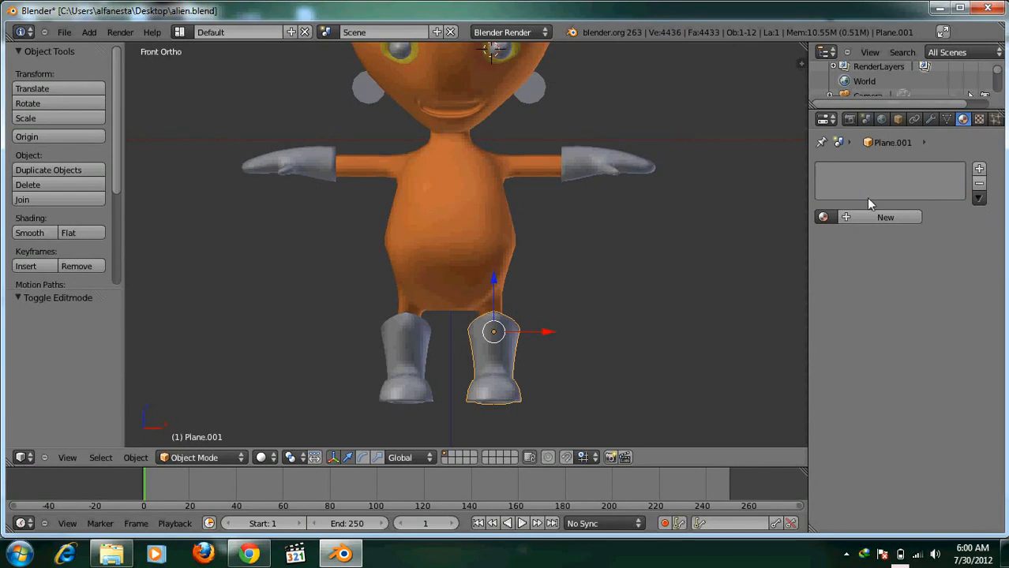
click(824, 217)
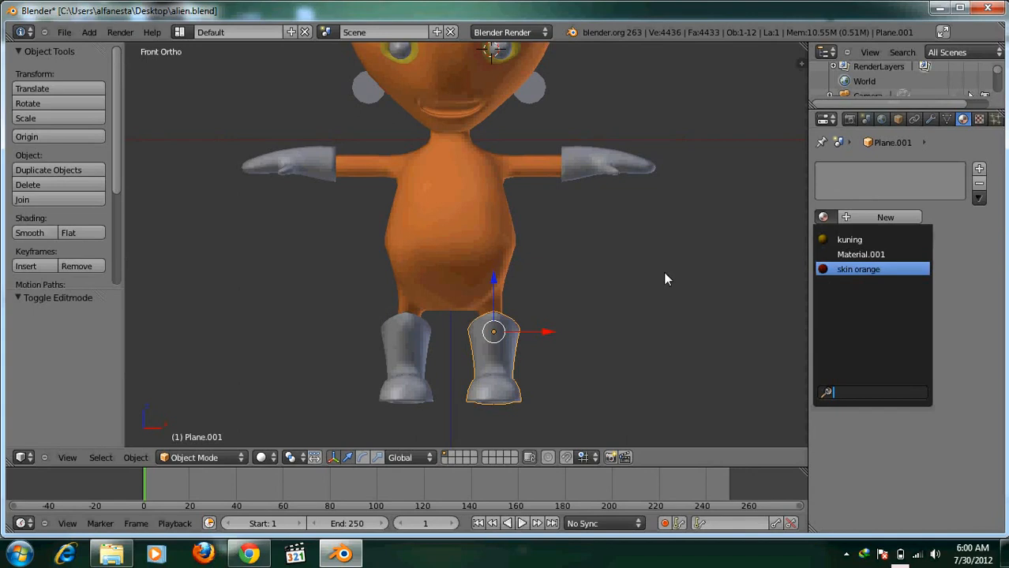
key(Tab)
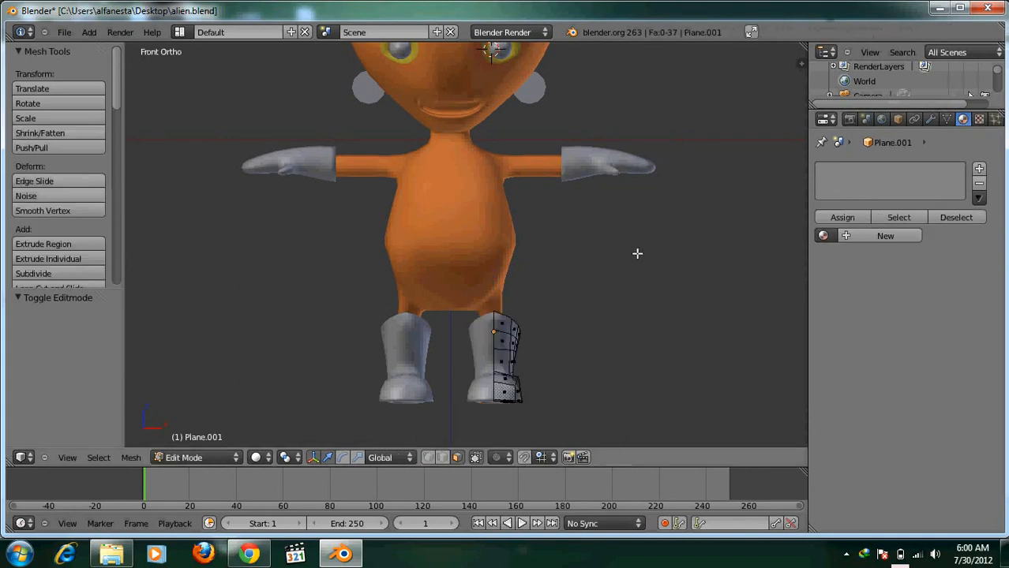
shift+middle_drag(637, 253, 610, 201)
scroll(605, 203, up, 2)
scroll(644, 233, down, 2)
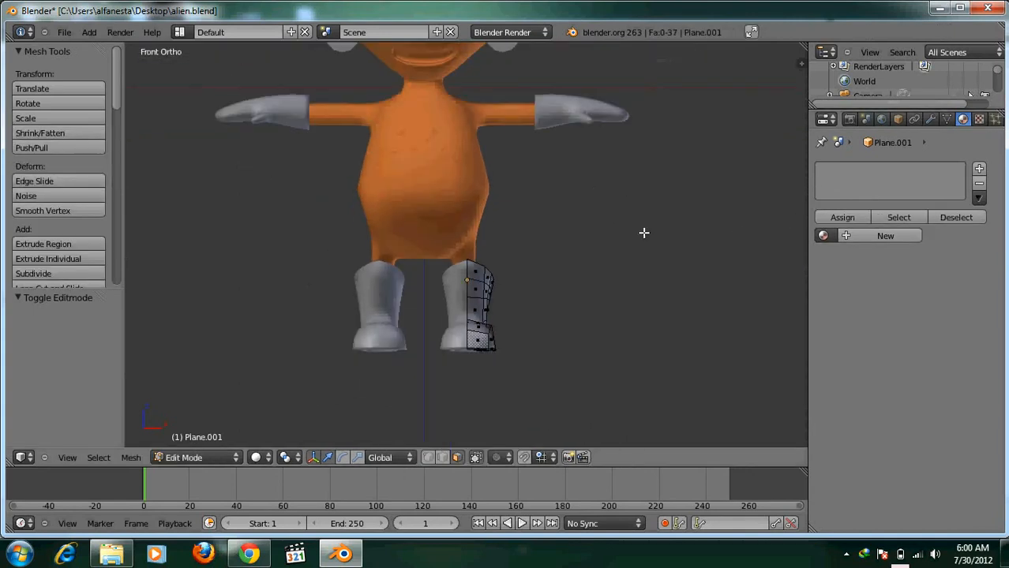
shift+middle_drag(644, 233, 691, 250)
click(823, 236)
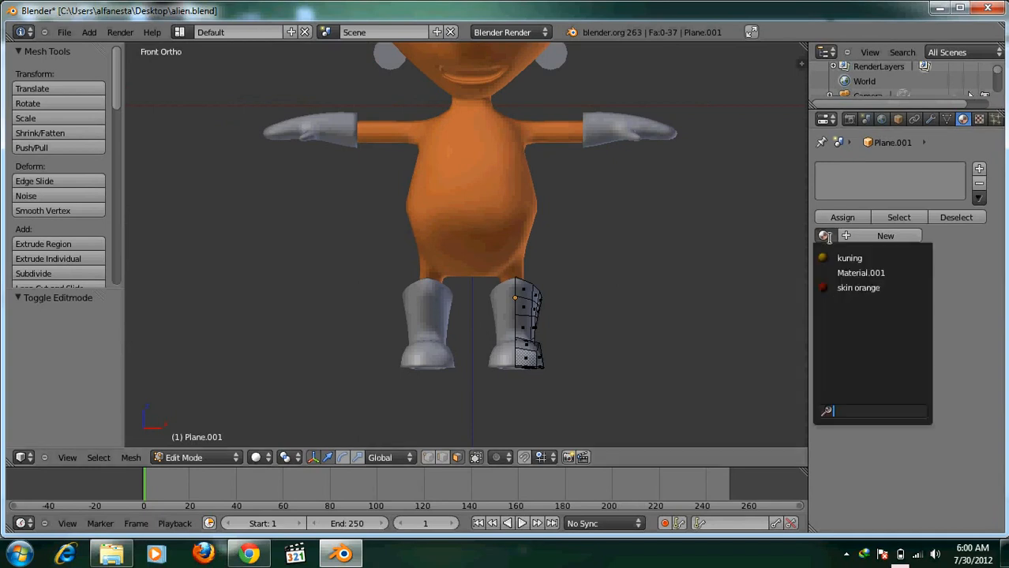
click(828, 286)
Step: Select the five faces forming the upper rim band of the alien's left boot
scroll(587, 290, up, 4)
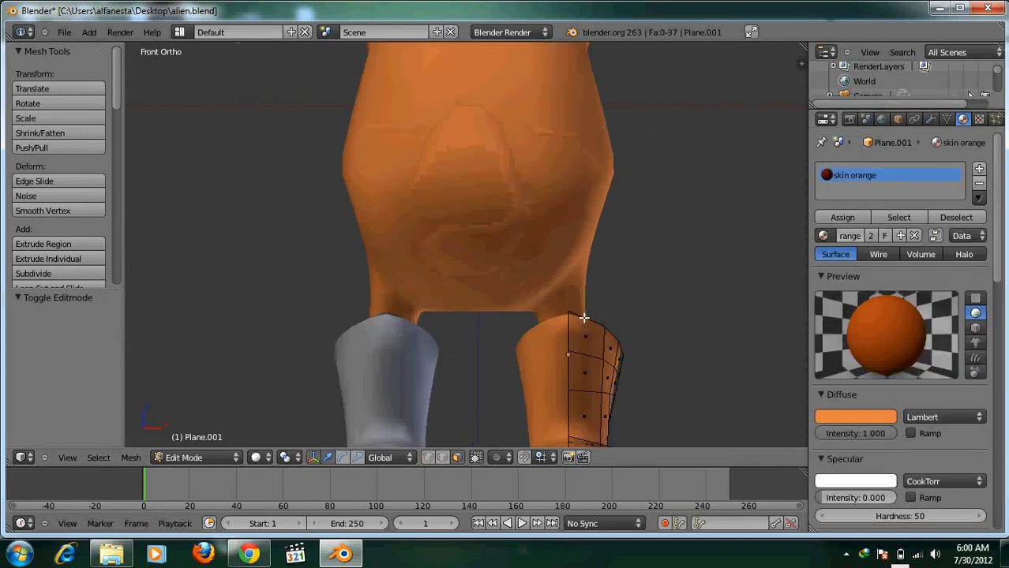
scroll(587, 289, down, 4)
middle_drag(621, 272, 515, 295)
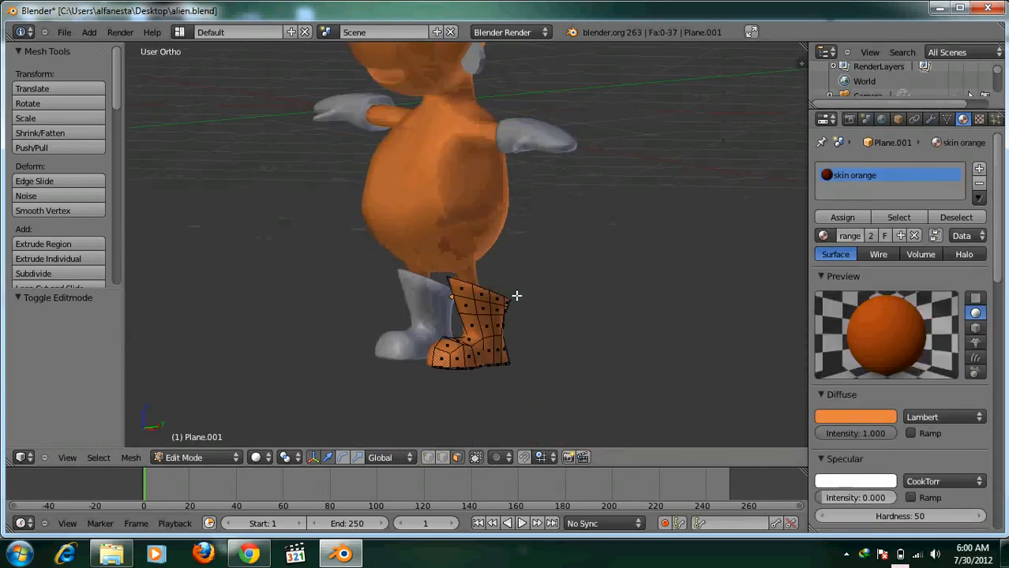
scroll(515, 295, up, 4)
scroll(514, 298, down, 3)
middle_drag(761, 229, 866, 244)
right_click(544, 255)
shift+right_click(557, 256)
shift+right_click(588, 266)
shift+right_click(422, 263)
shift+right_click(454, 264)
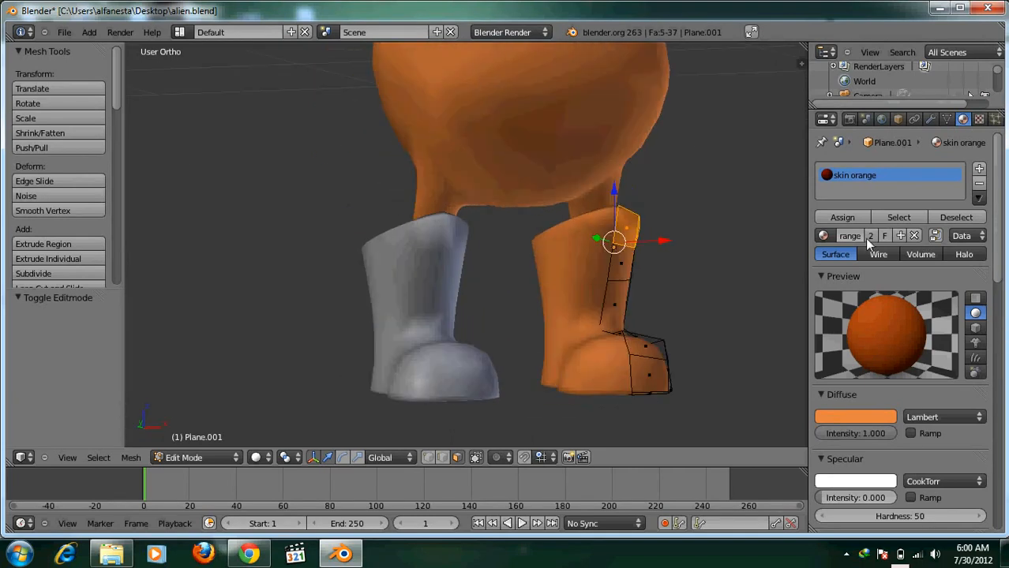
Step: Add a second material slot with the existing kuning material, assign it to the boot's selected rim faces and leave Edit Mode
click(979, 169)
click(824, 235)
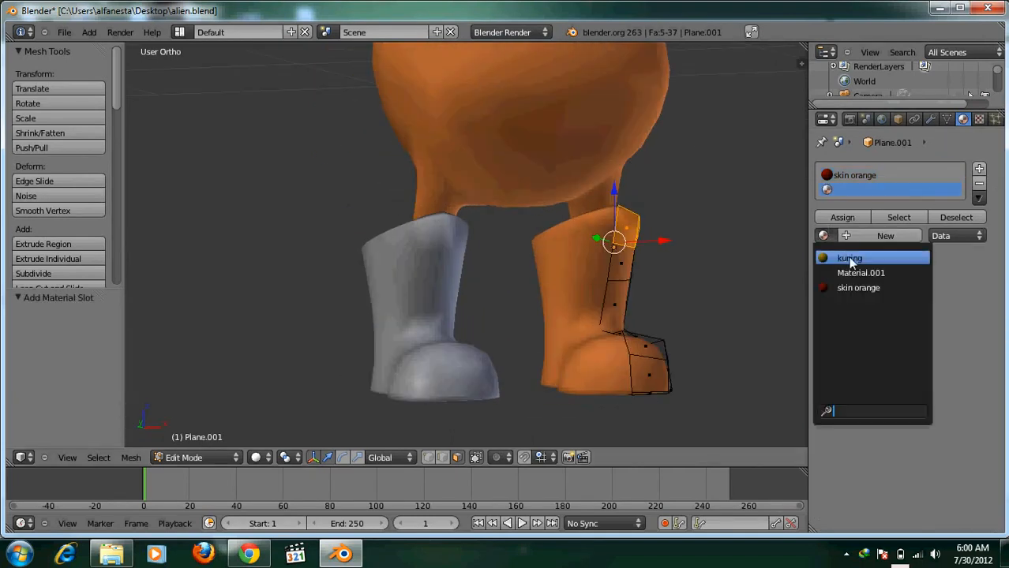
click(841, 254)
middle_drag(611, 267, 379, 236)
middle_drag(517, 232, 505, 248)
click(865, 220)
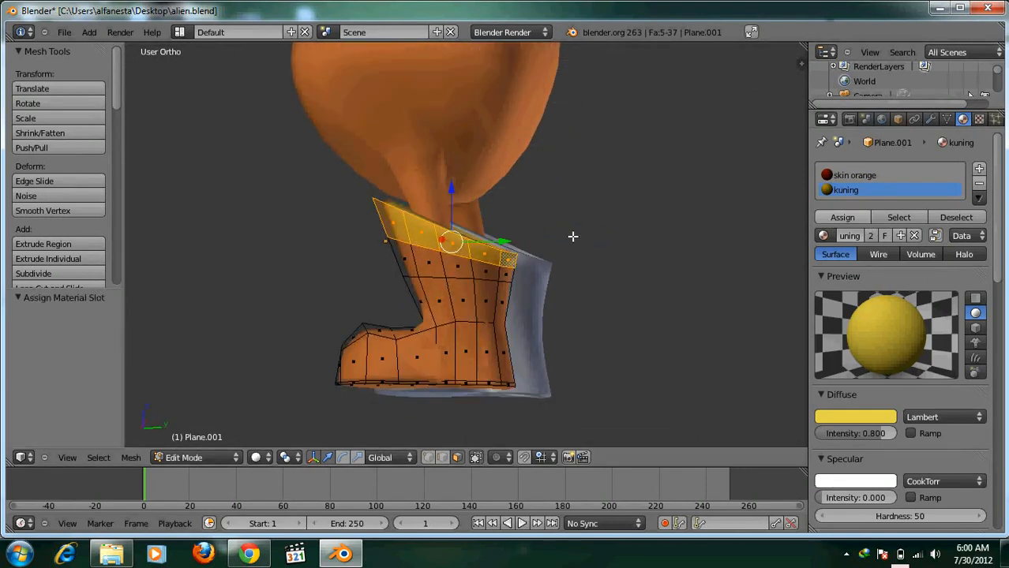
middle_drag(574, 234, 652, 295)
key(Tab)
scroll(651, 294, down, 3)
key(KP_1)
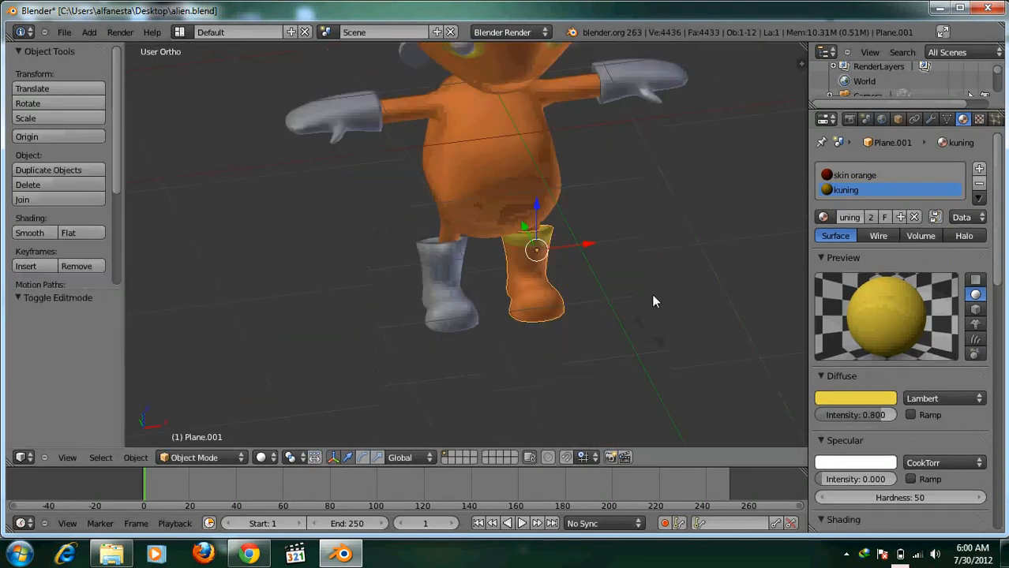
Step: Delete the uncoloured grey boot on the alien's right leg
scroll(531, 269, up, 3)
scroll(489, 265, up, 1)
right_click(454, 262)
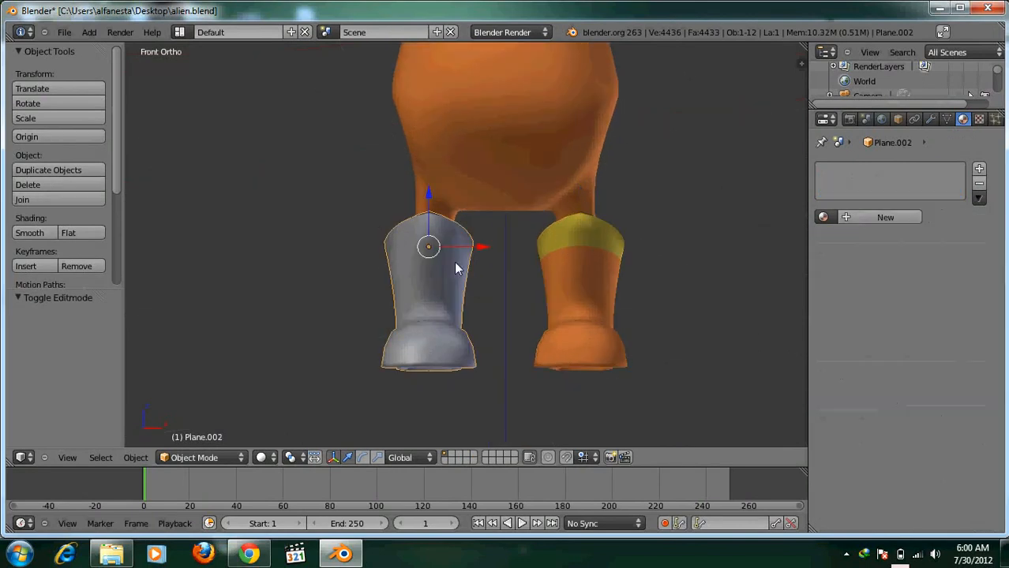
key(x)
click(497, 261)
Step: Duplicate the coloured boot about -0.72 along the X axis onto the alien's right leg and deselect everything
right_click(592, 253)
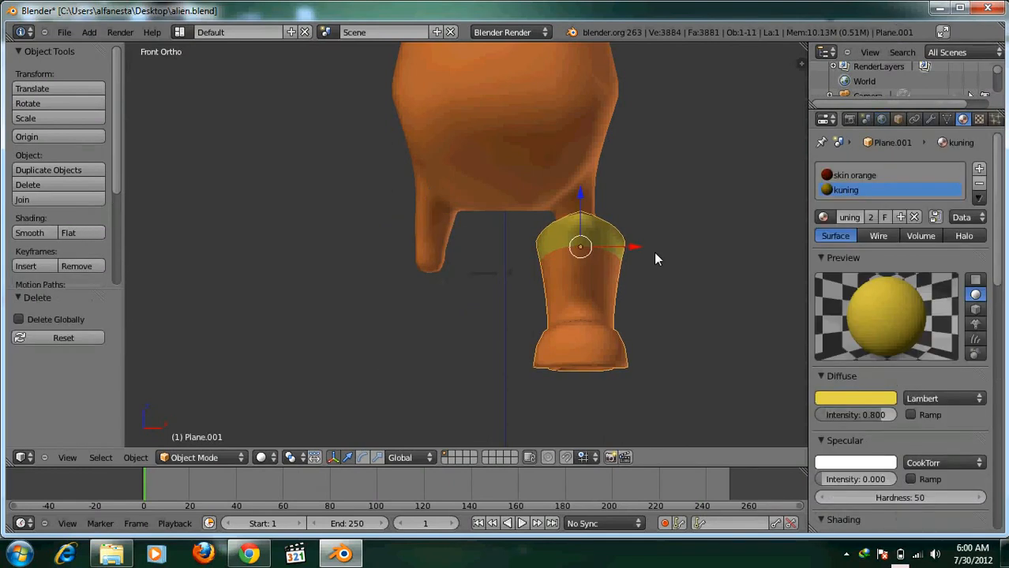
key(shift+d)
key(x)
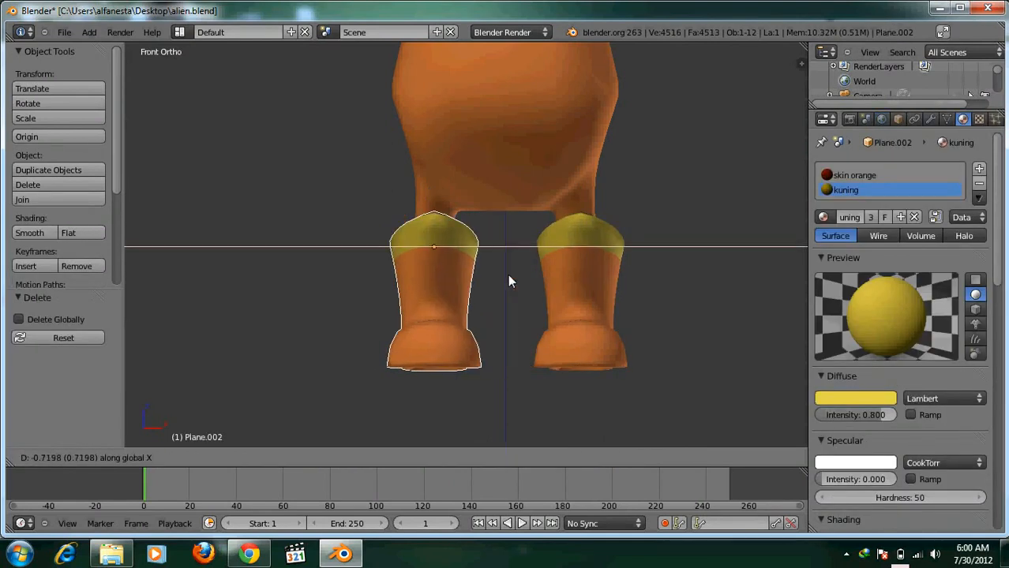
click(507, 274)
scroll(586, 266, down, 3)
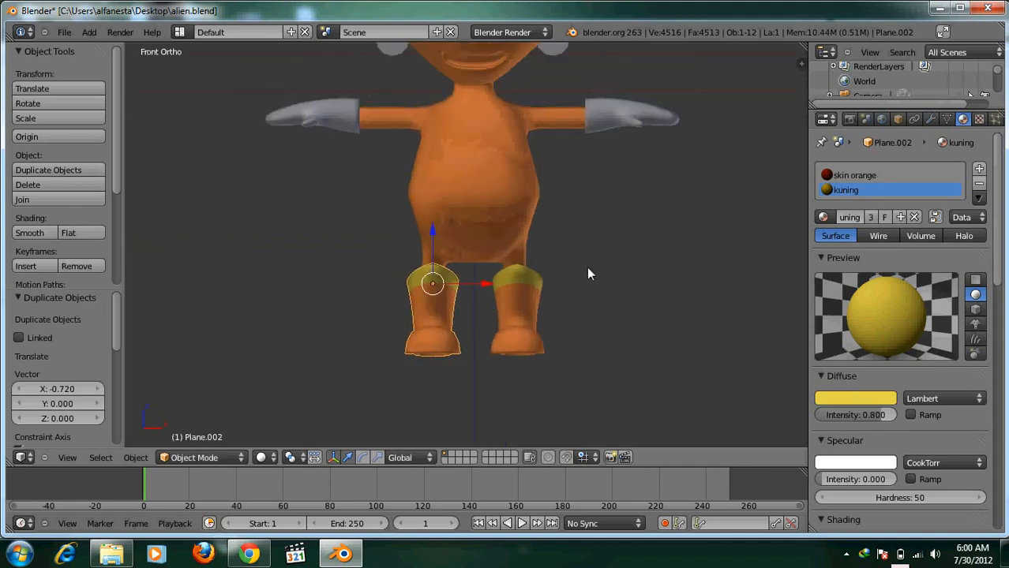
scroll(587, 266, up, 2)
scroll(586, 274, down, 2)
key(a)
scroll(548, 314, down, 2)
scroll(563, 237, up, 1)
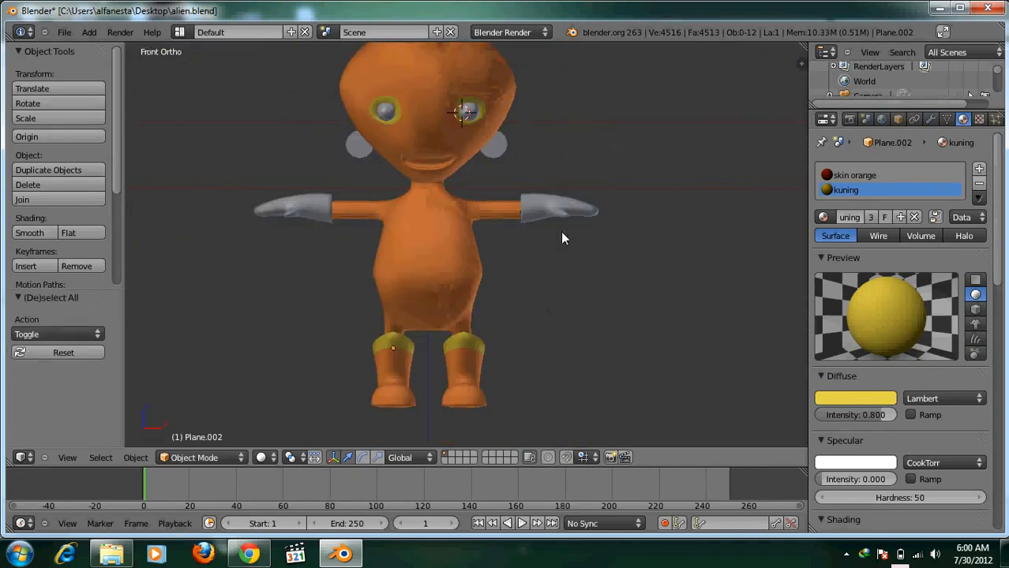
Step: Enter Edit Mode on the alien's left hand and give it the existing skin orange material
right_click(560, 205)
key(Tab)
scroll(559, 199, up, 4)
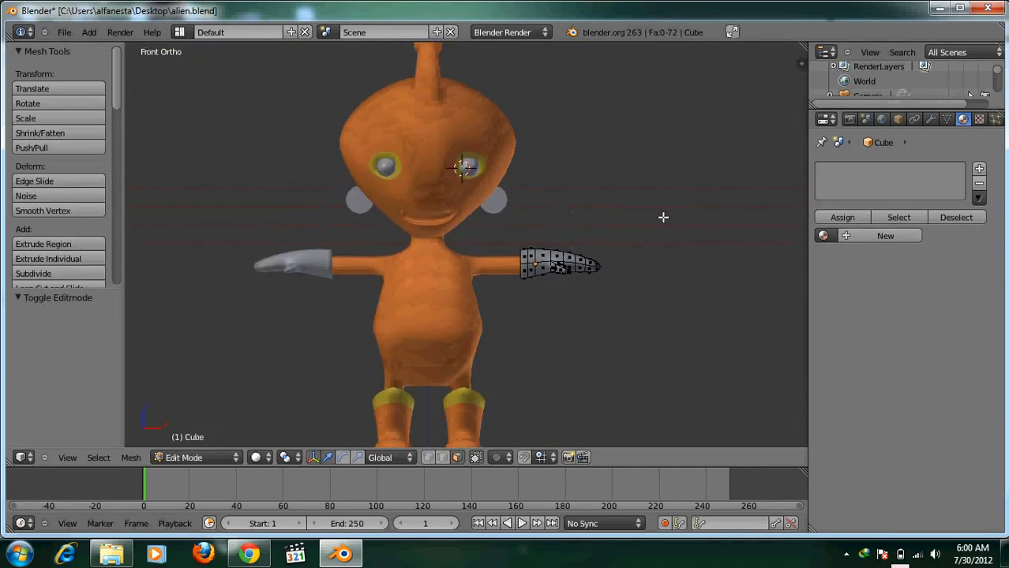
scroll(659, 201, down, 2)
shift+middle_drag(743, 191, 743, 218)
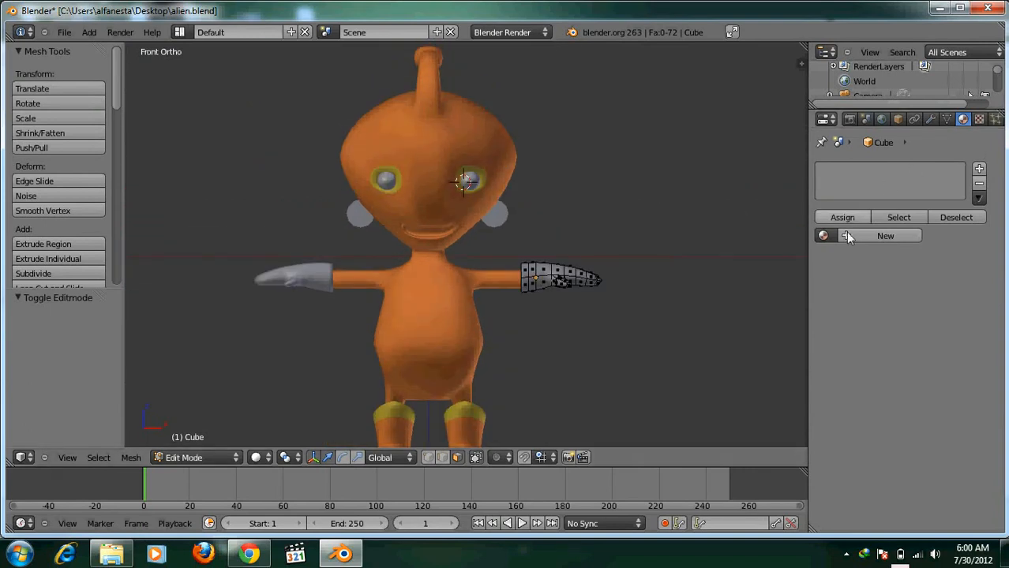
click(824, 236)
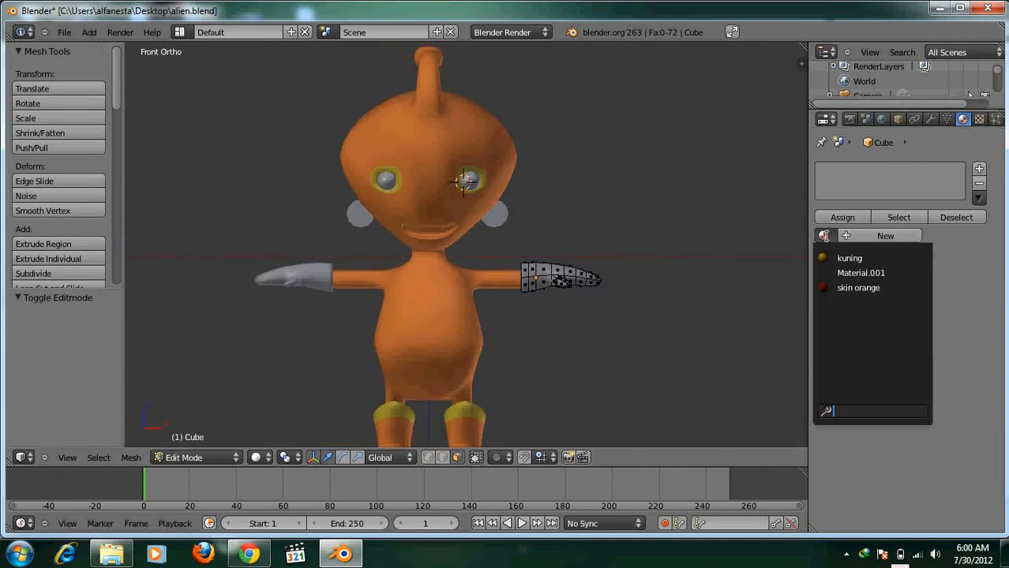
click(838, 288)
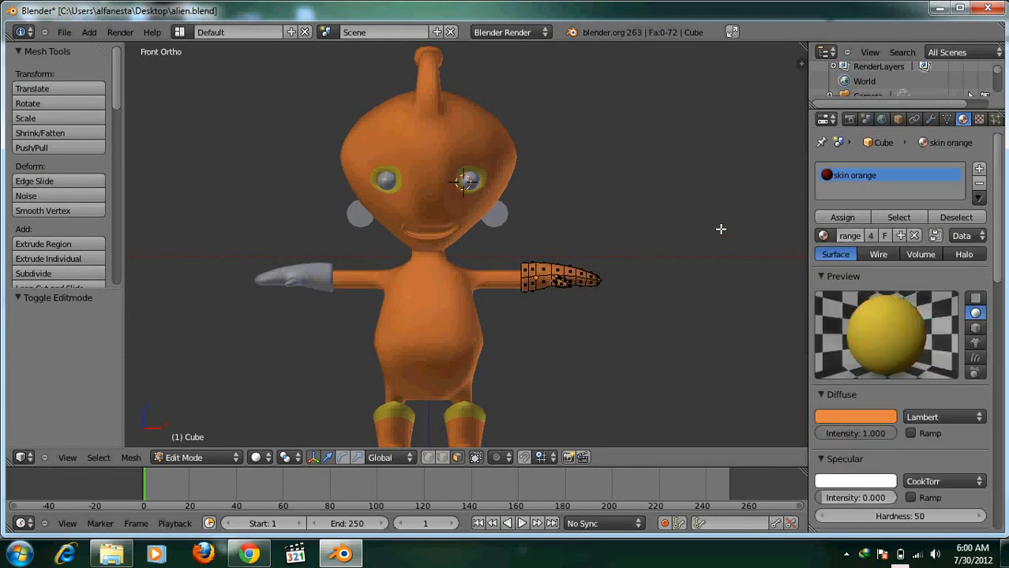
Step: Add a second material slot to the left hand and fill it with the existing kuning material
click(979, 171)
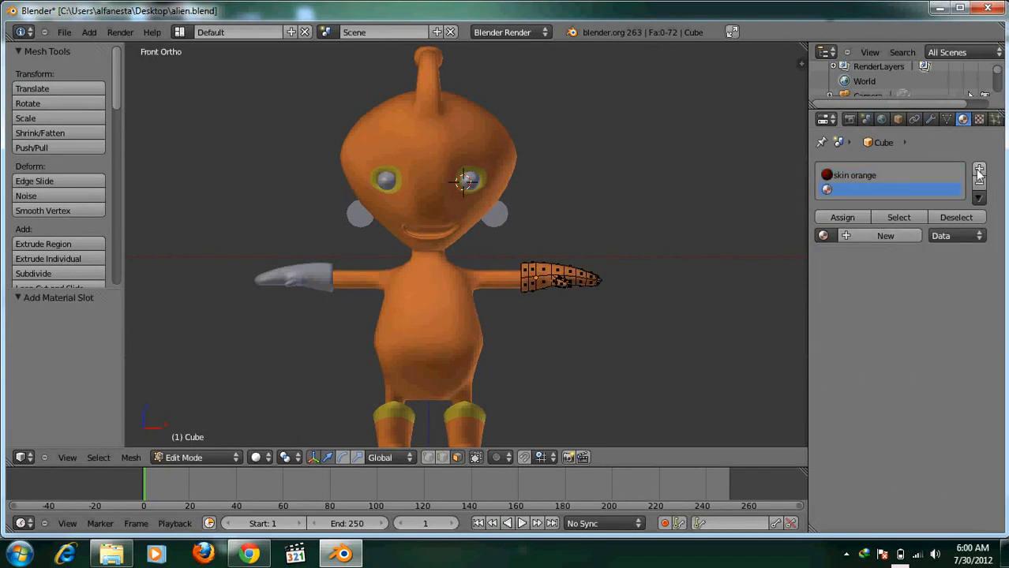
click(824, 236)
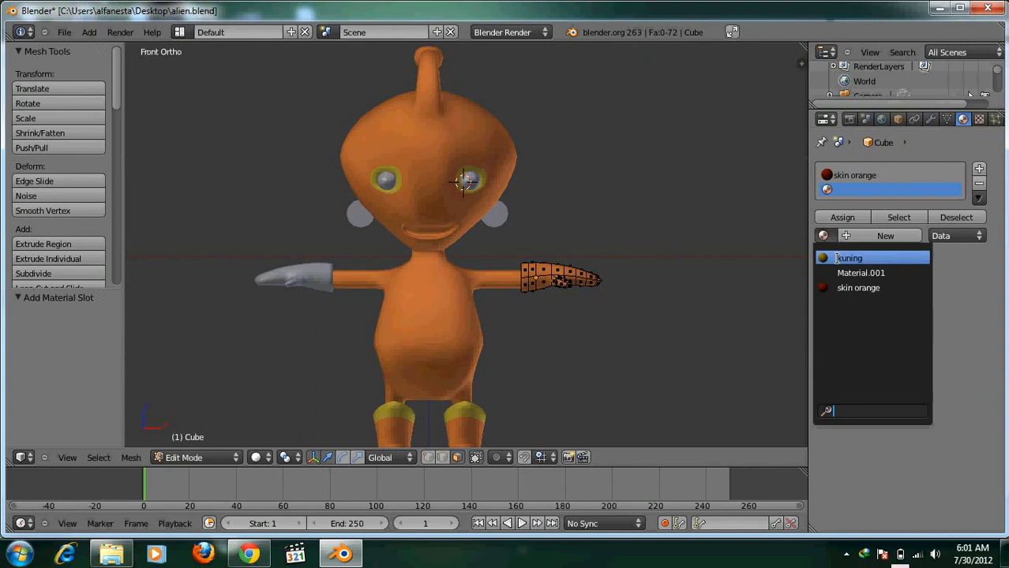
click(850, 258)
Step: Select the eight faces forming the cuff band around the wrist end of the alien's left hand
scroll(641, 256, up, 3)
shift+scroll(627, 261, down, 5)
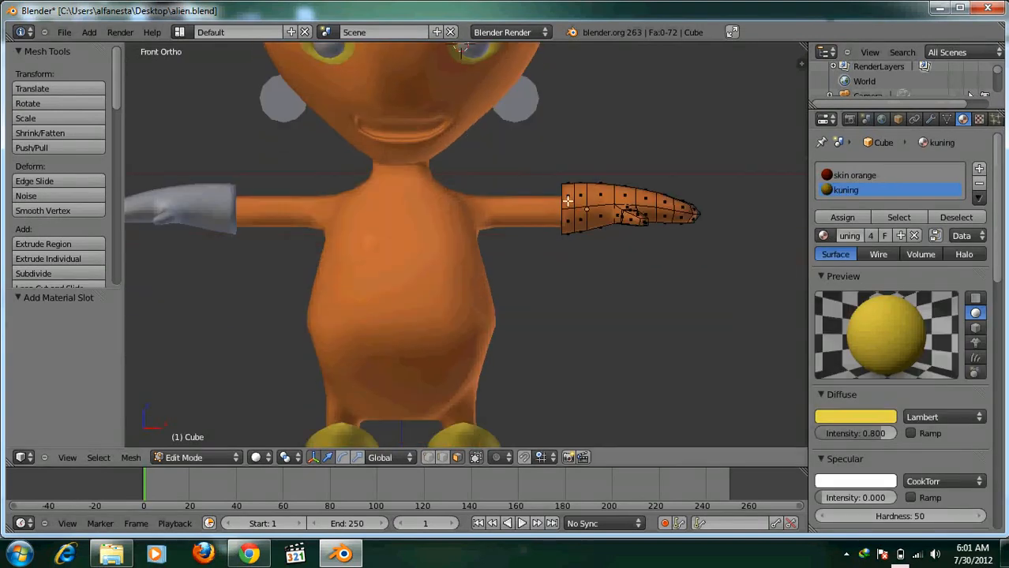
right_click(566, 200)
shift+right_click(571, 225)
middle_drag(547, 271, 358, 202)
shift+right_click(545, 229)
shift+right_click(556, 223)
shift+right_click(361, 199)
shift+right_click(366, 222)
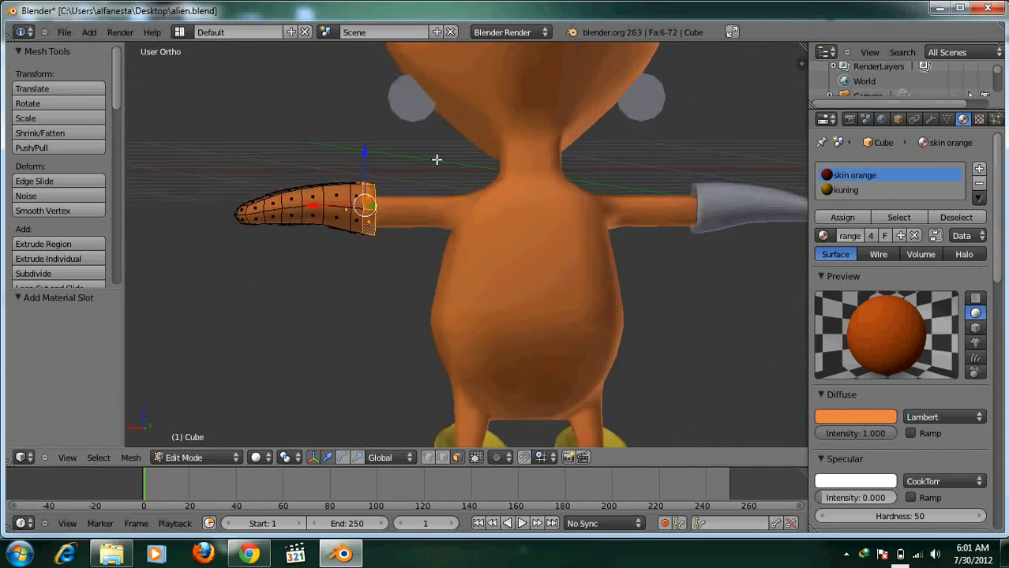
middle_drag(436, 161, 803, 222)
shift+right_click(460, 107)
shift+right_click(491, 106)
Step: Assign the kuning material to the selected cuff faces, deselect everything and leave Edit Mode
click(848, 192)
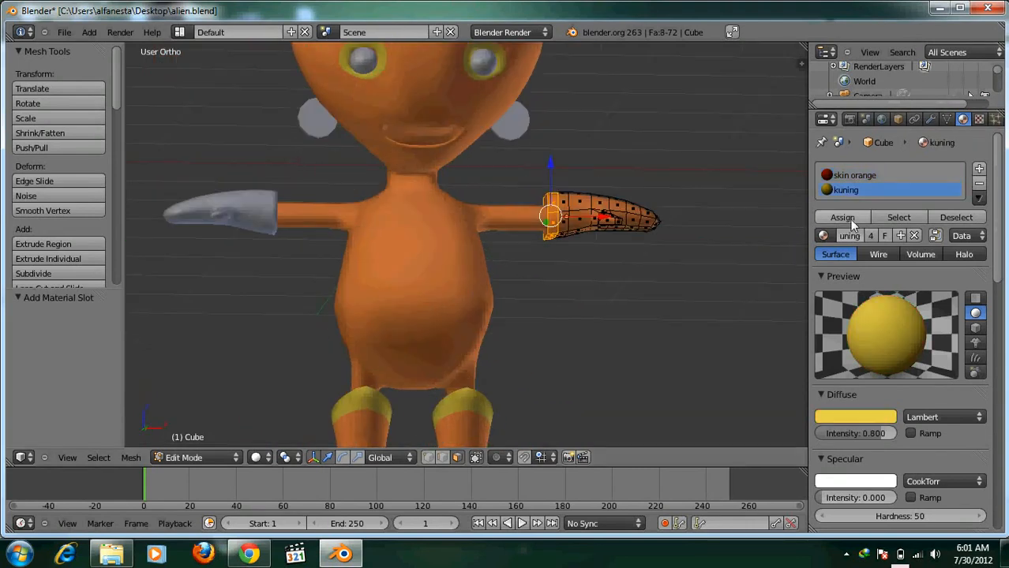
click(824, 220)
scroll(424, 312, down, 3)
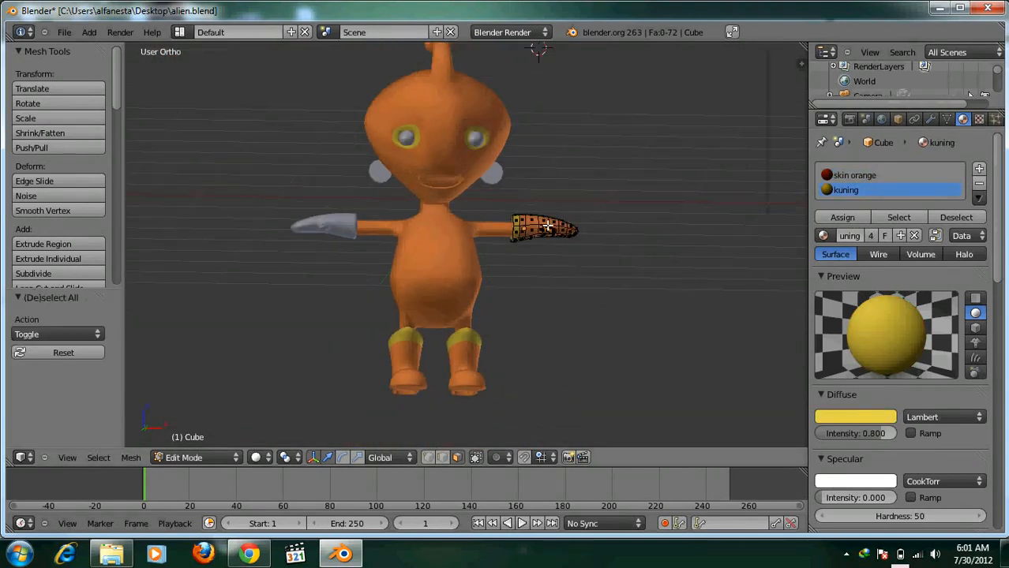
key(Tab)
Step: Delete the uncoloured grey hand on the alien's right arm
key(KP_1)
scroll(427, 292, up, 5)
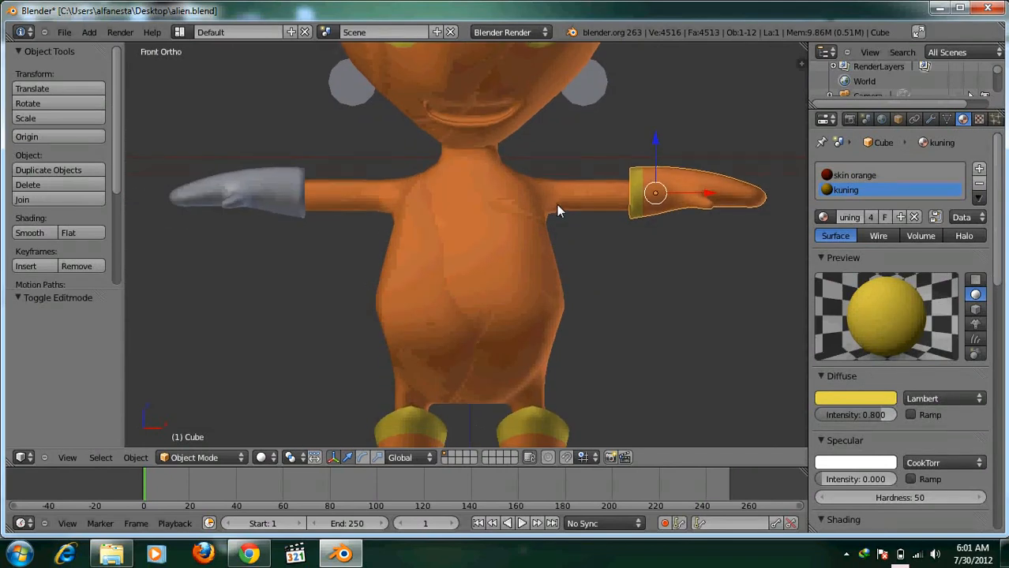
right_click(282, 182)
key(x)
click(283, 177)
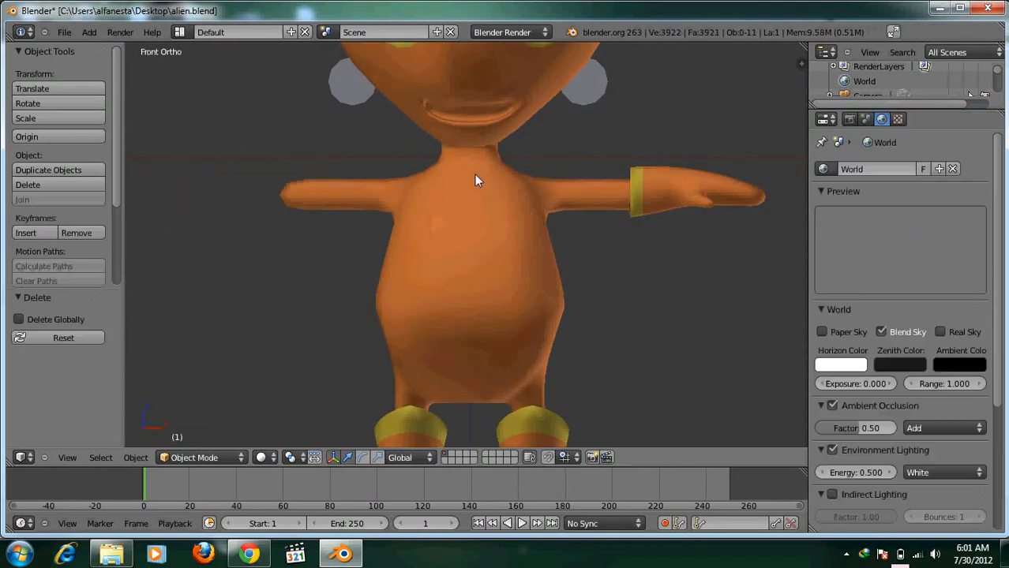
Step: Duplicate the coloured left hand about -2.57 along the X axis toward the alien's right arm
scroll(545, 174, down, 3)
scroll(606, 181, down, 2)
right_click(590, 215)
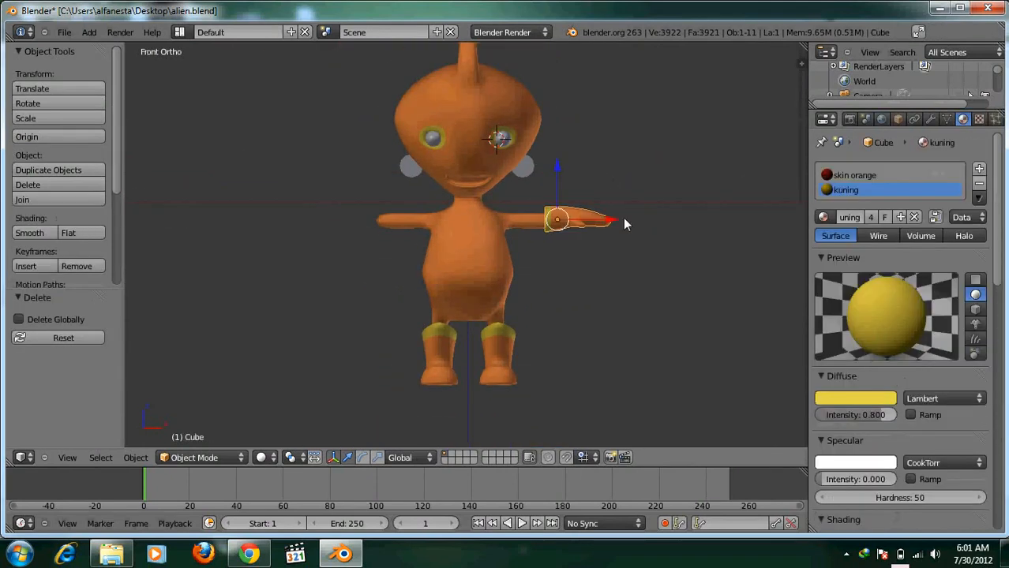
key(shift+d)
key(x)
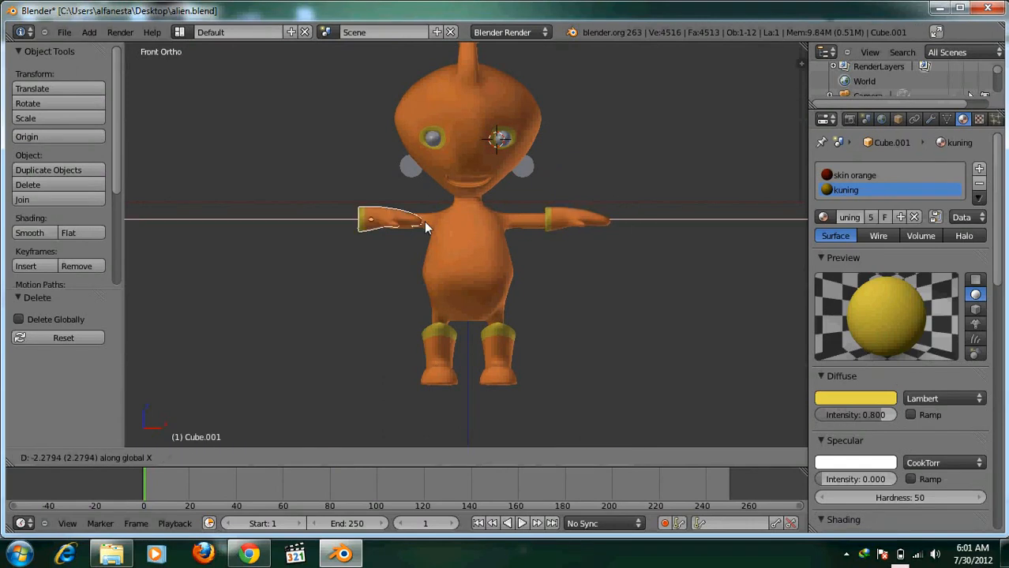
click(414, 223)
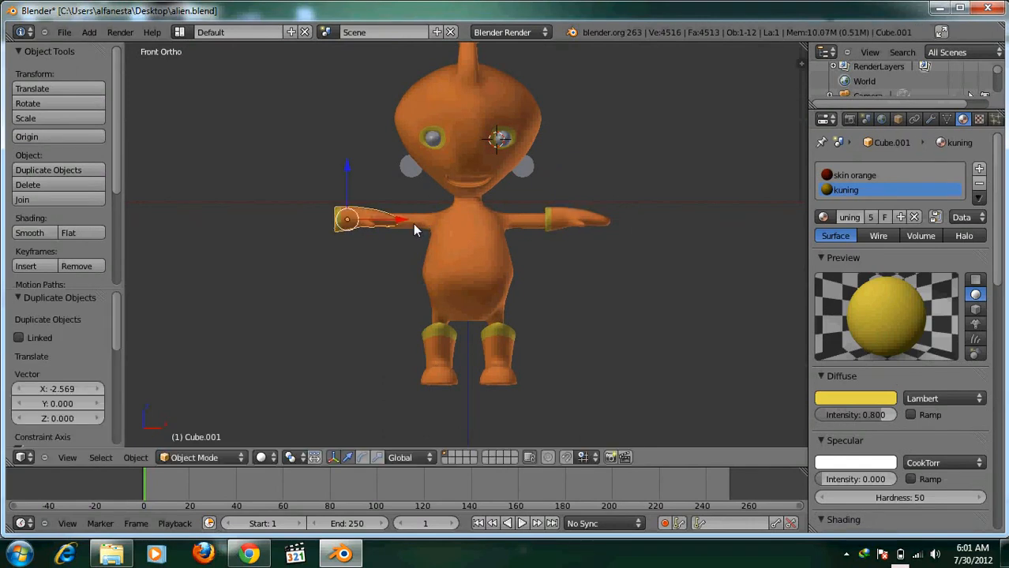
Step: Mirror the duplicated hand along global X and move it about 0.36 along X onto the right wrist
key(ctrl+m)
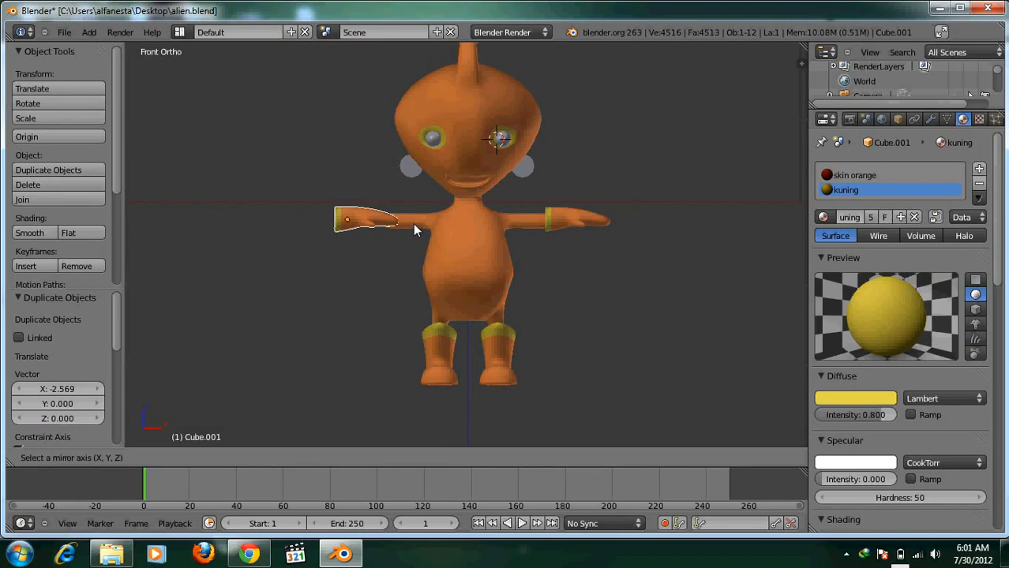
key(x)
click(413, 223)
key(g)
key(x)
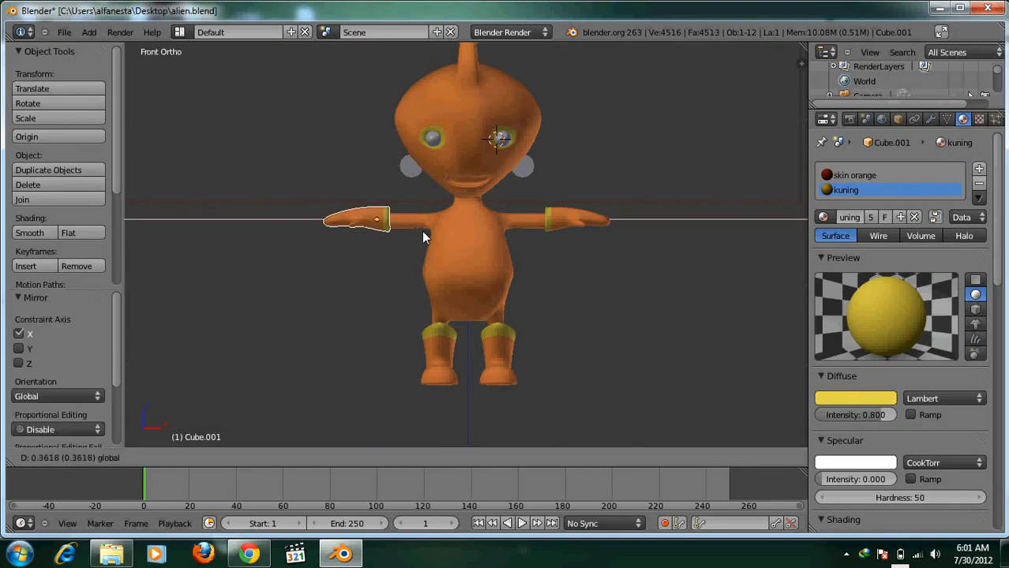
click(422, 230)
Step: Fine-tune the right hand's position by moving it about -0.03 along the X axis
scroll(421, 230, up, 4)
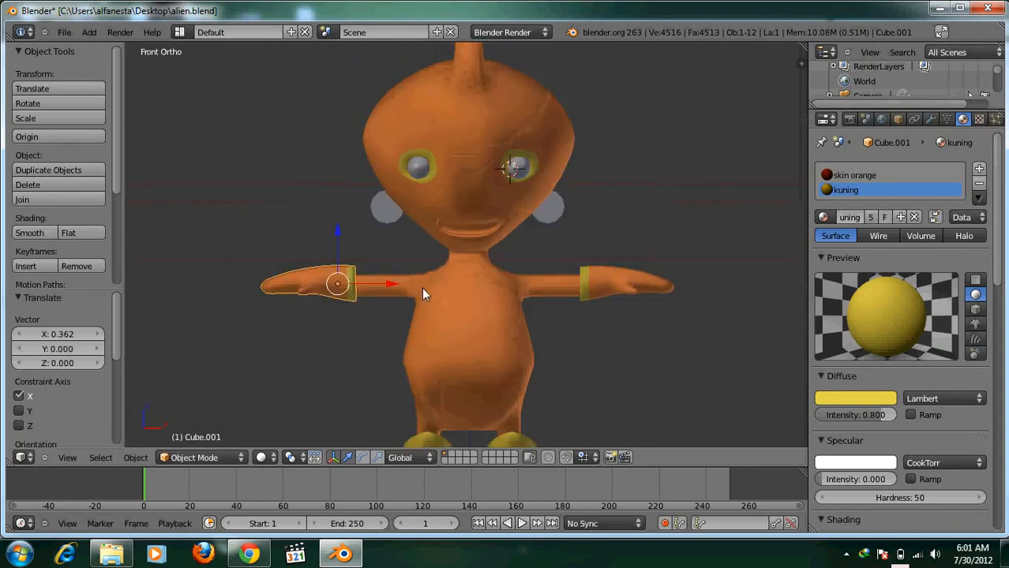
shift+middle_drag(435, 290, 436, 258)
key(a)
scroll(331, 267, down, 2)
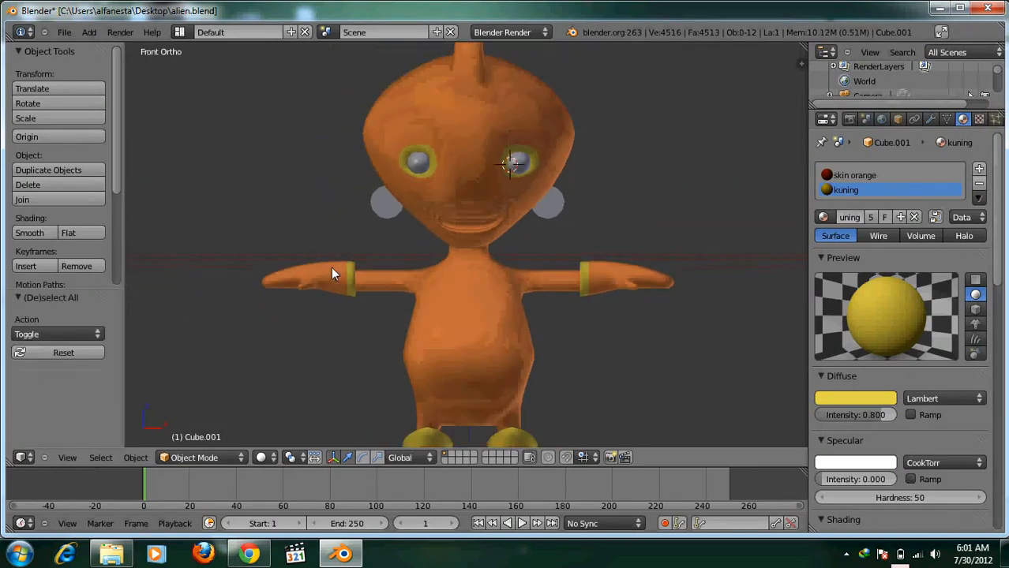
drag(389, 282, 384, 283)
Step: Add a Subdivision Surface modifier to the disc-shaped ear on the alien's left side
mouse_move(384, 282)
shift+middle_down()
mouse_move(386, 238)
mouse_move(396, 279)
shift+middle_up()
scroll(385, 237, up, 1)
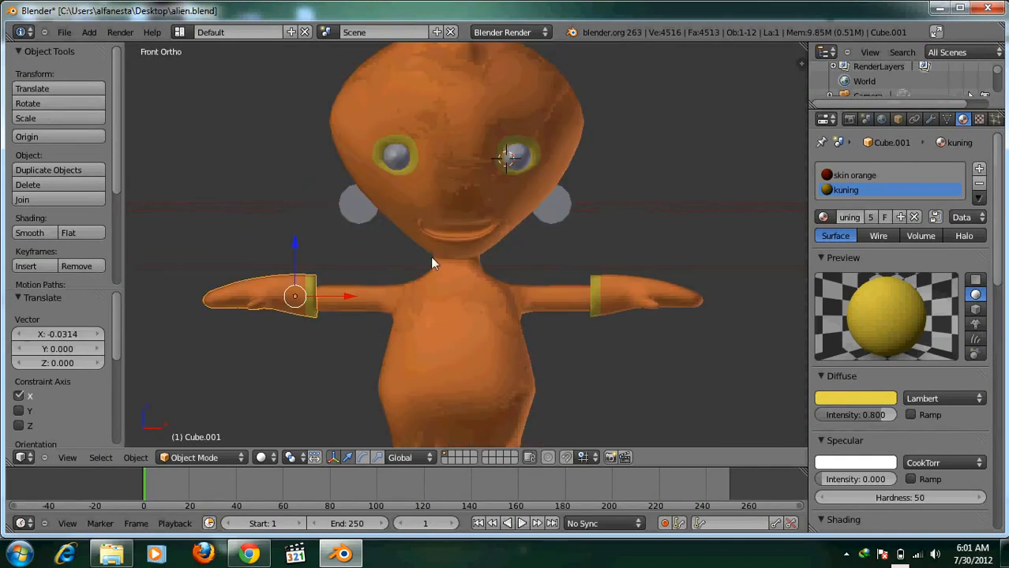
scroll(523, 255, down, 2)
scroll(568, 260, up, 3)
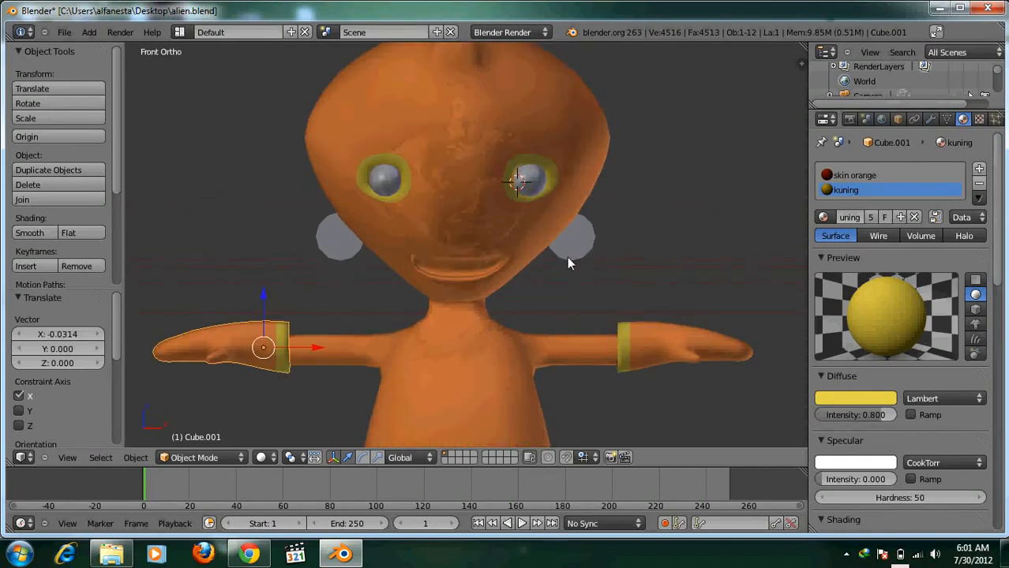
right_click(574, 246)
shift+middle_drag(570, 251, 557, 234)
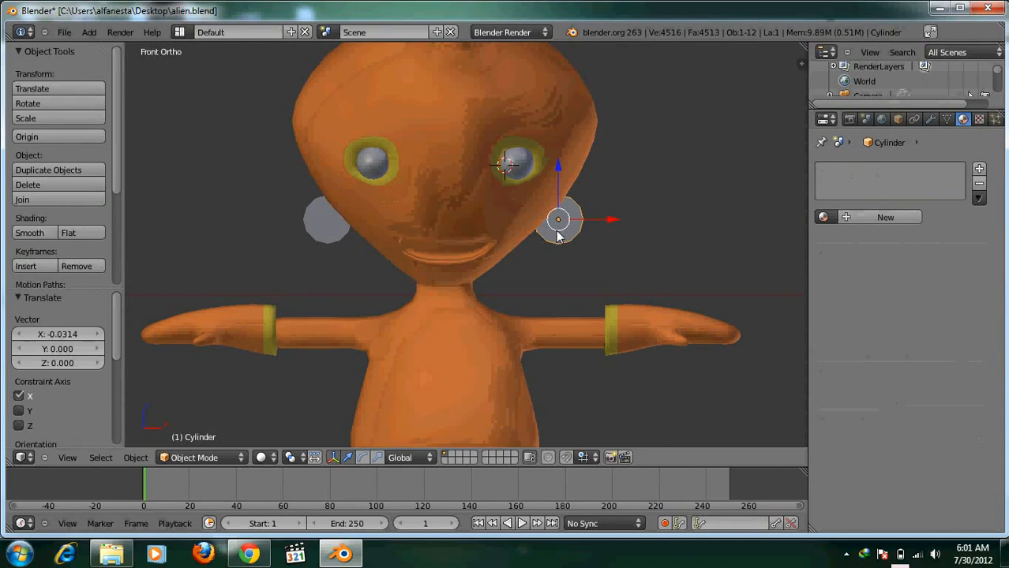
click(932, 120)
click(922, 170)
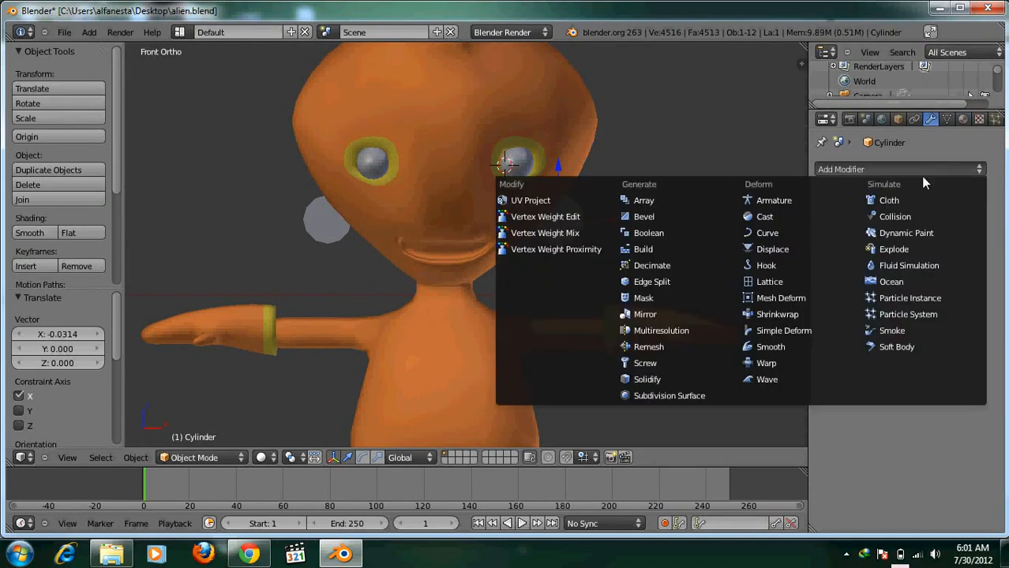
click(670, 393)
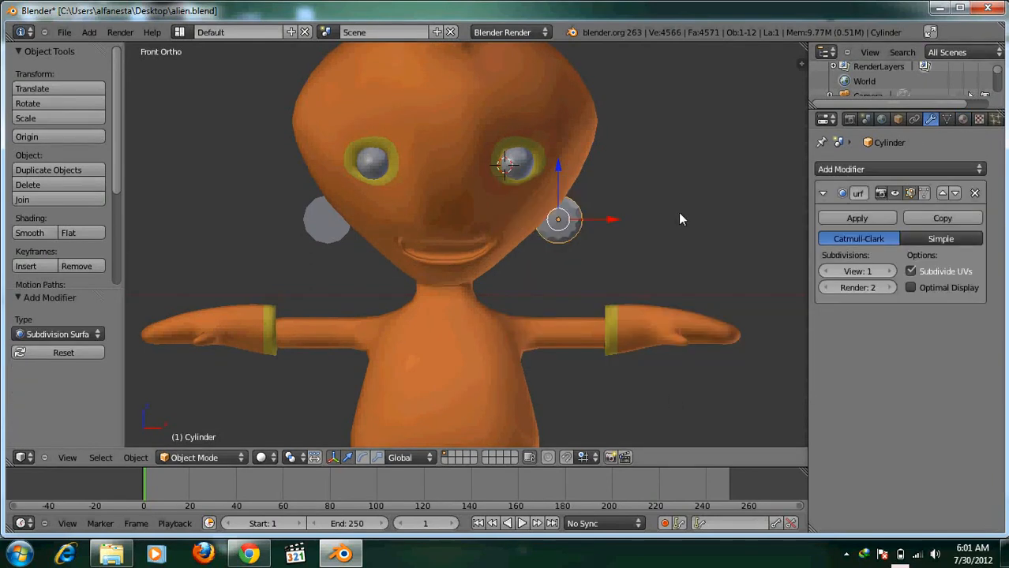
Step: Enter Edit Mode on the left ear and give it the existing skin orange material
scroll(678, 217, up, 4)
scroll(677, 229, up, 3)
key(Tab)
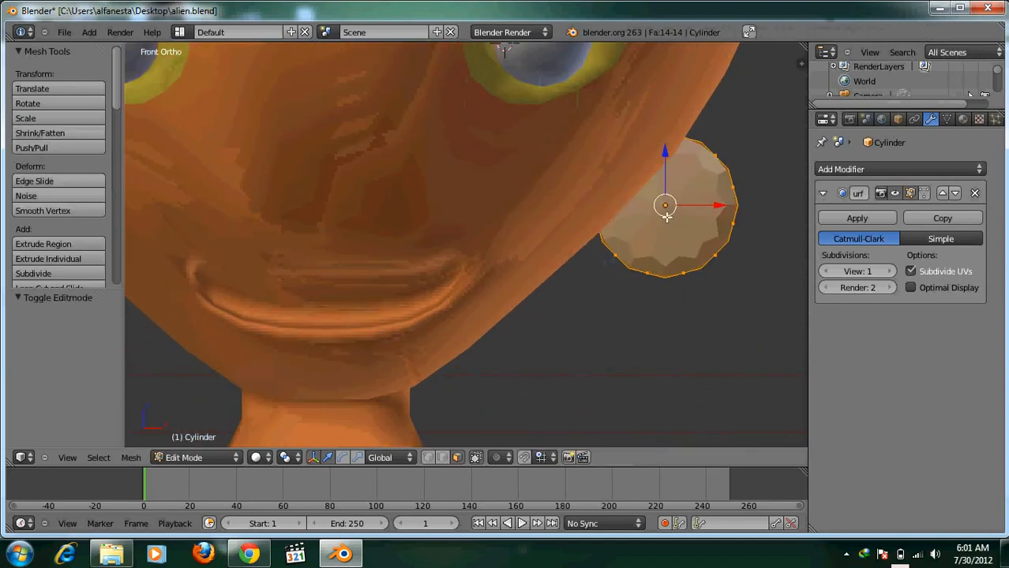
scroll(639, 266, down, 5)
mouse_move(639, 266)
middle_down()
mouse_move(375, 290)
mouse_move(631, 266)
middle_up()
scroll(635, 270, up, 3)
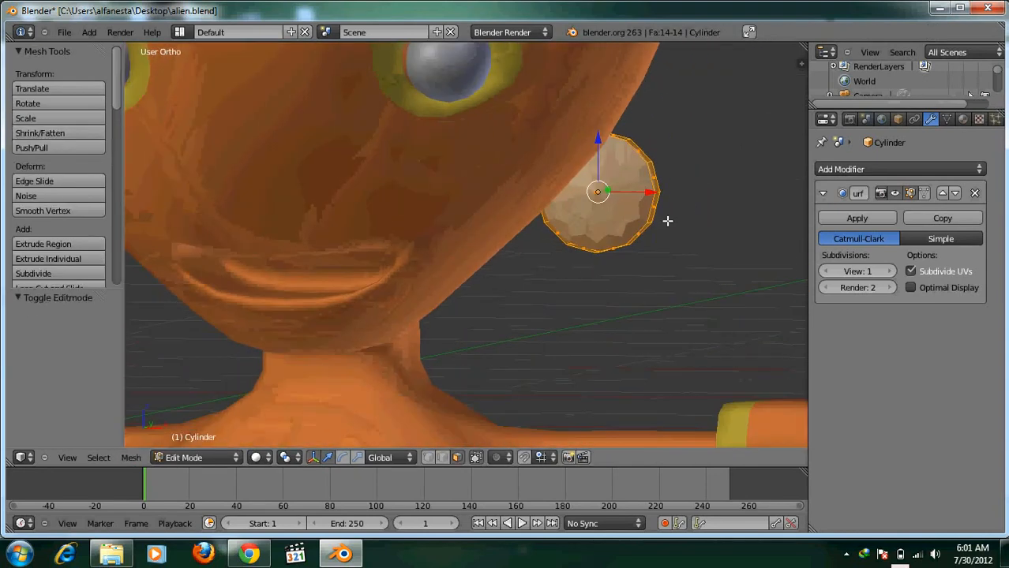
scroll(667, 221, down, 3)
click(962, 118)
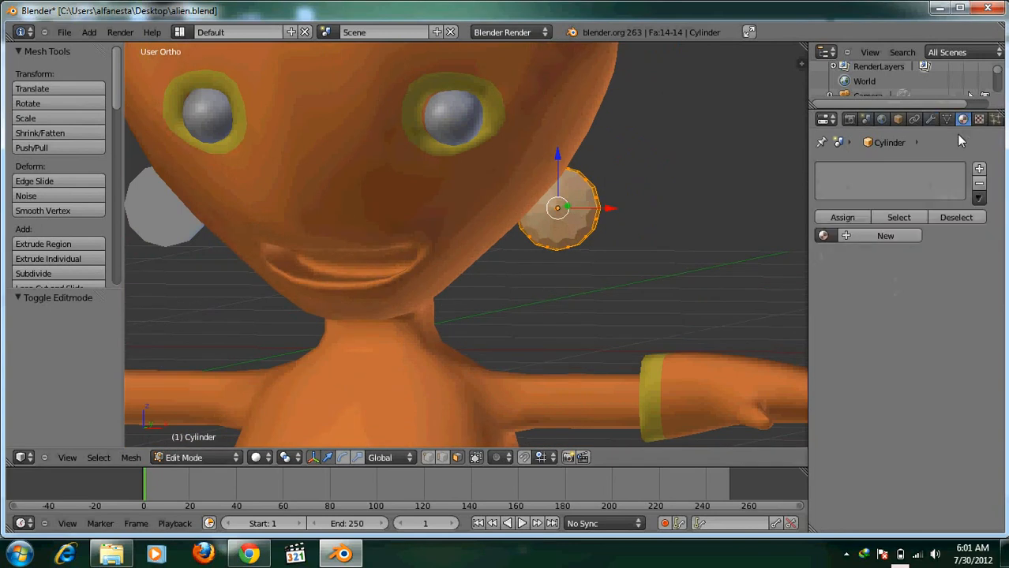
click(823, 235)
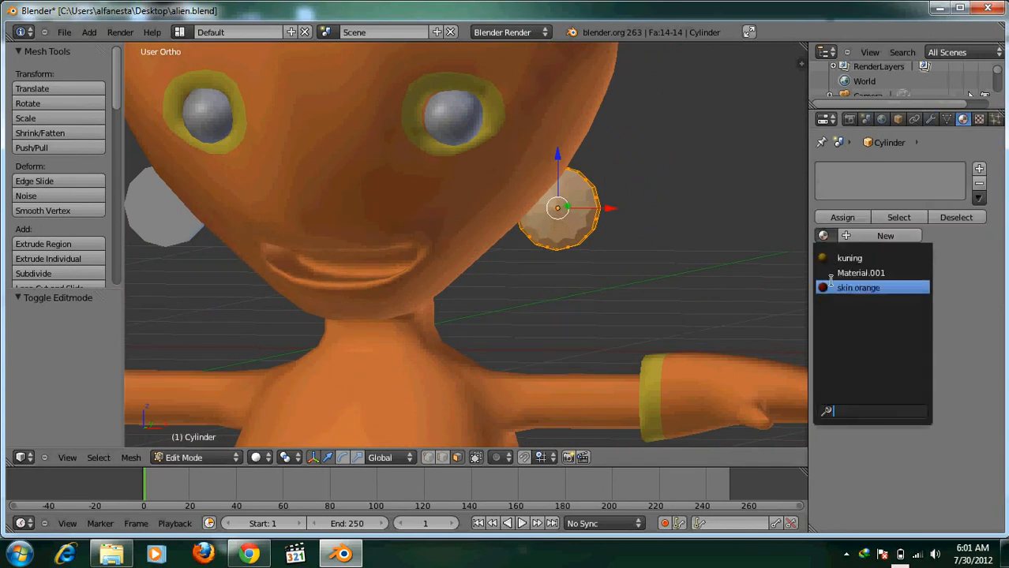
click(837, 285)
Step: Leave Edit Mode and apply smooth shading to the alien's left ear
scroll(466, 245, down, 3)
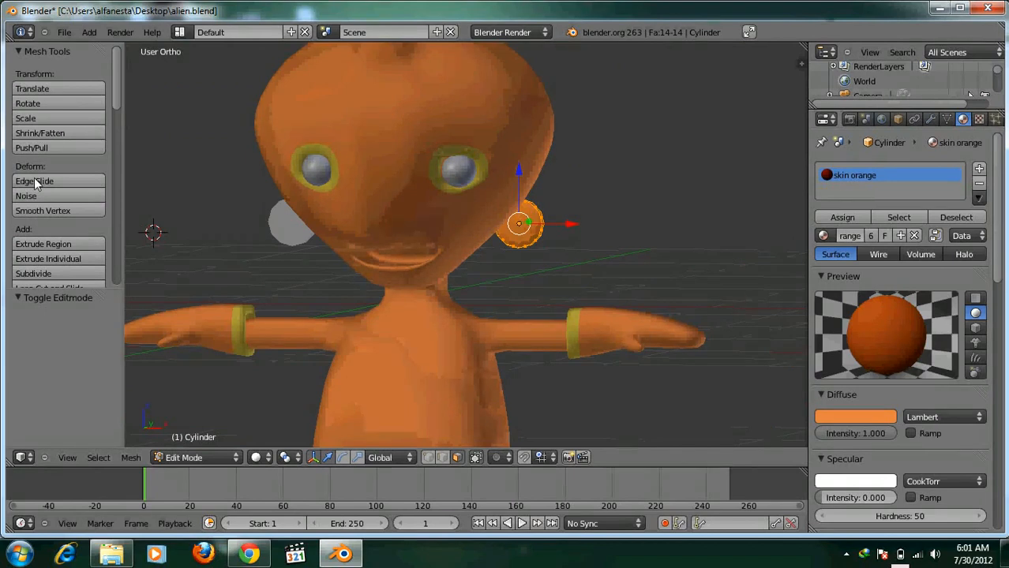
scroll(101, 65, down, 5)
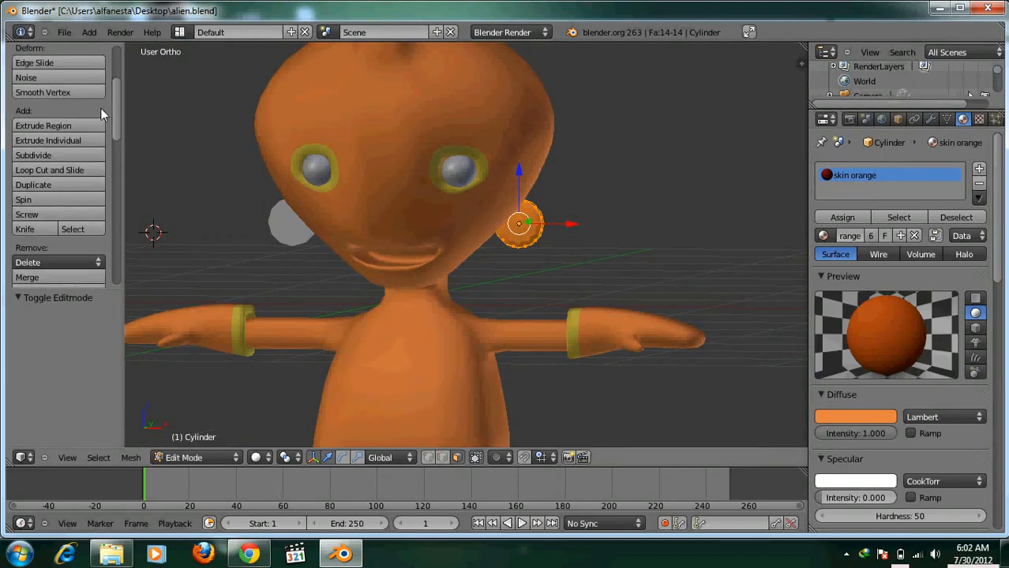
scroll(95, 128, down, 5)
key(Tab)
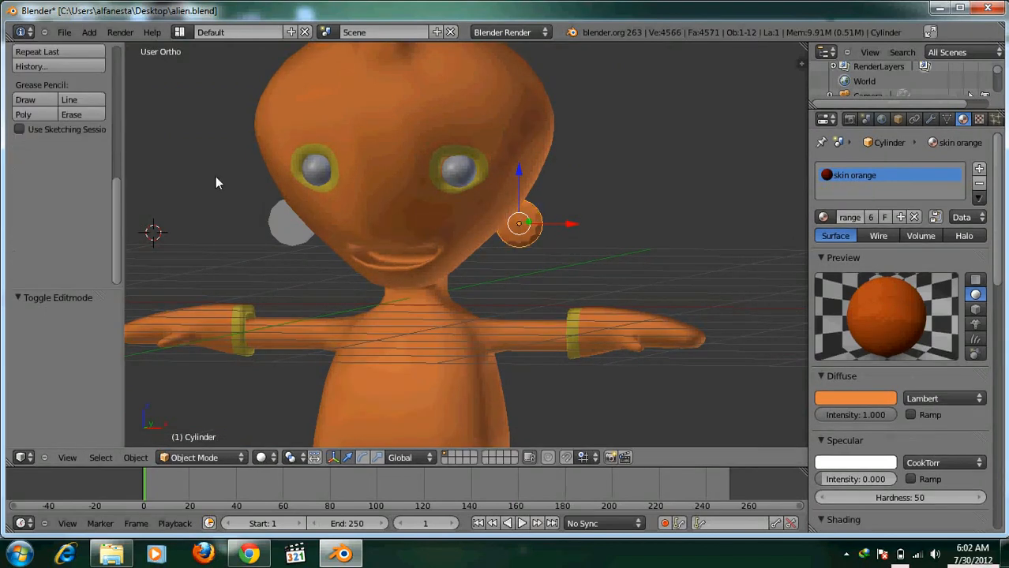
scroll(111, 147, up, 5)
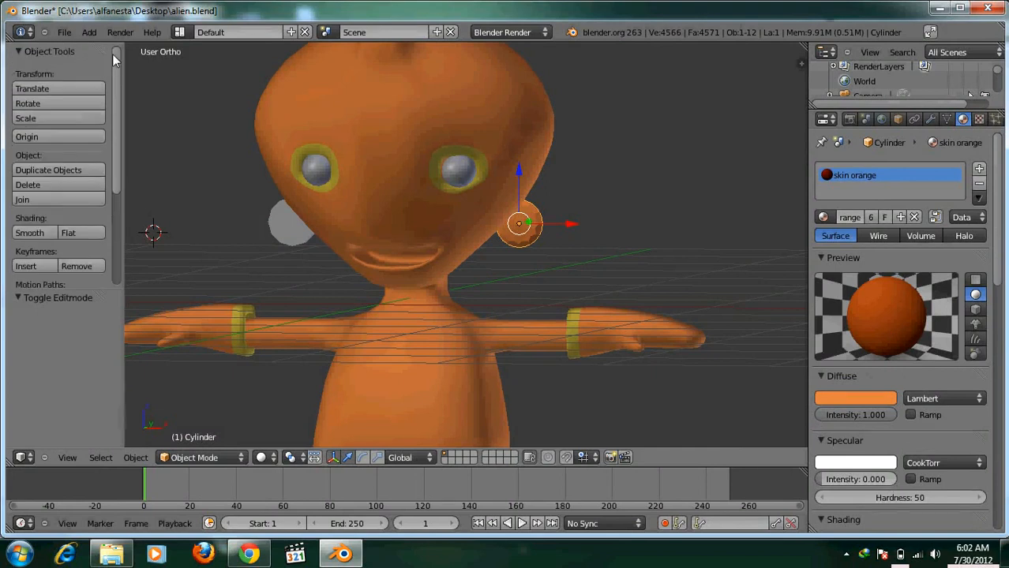
click(29, 233)
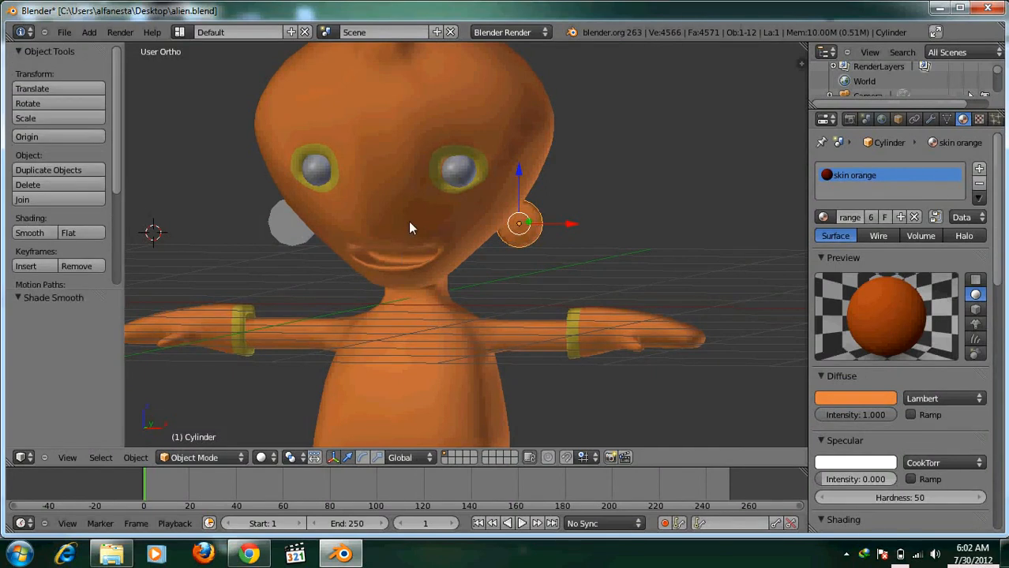
Step: Give the grey ear on the alien's right side the existing skin orange material
key(KP_1)
right_click(297, 239)
click(825, 219)
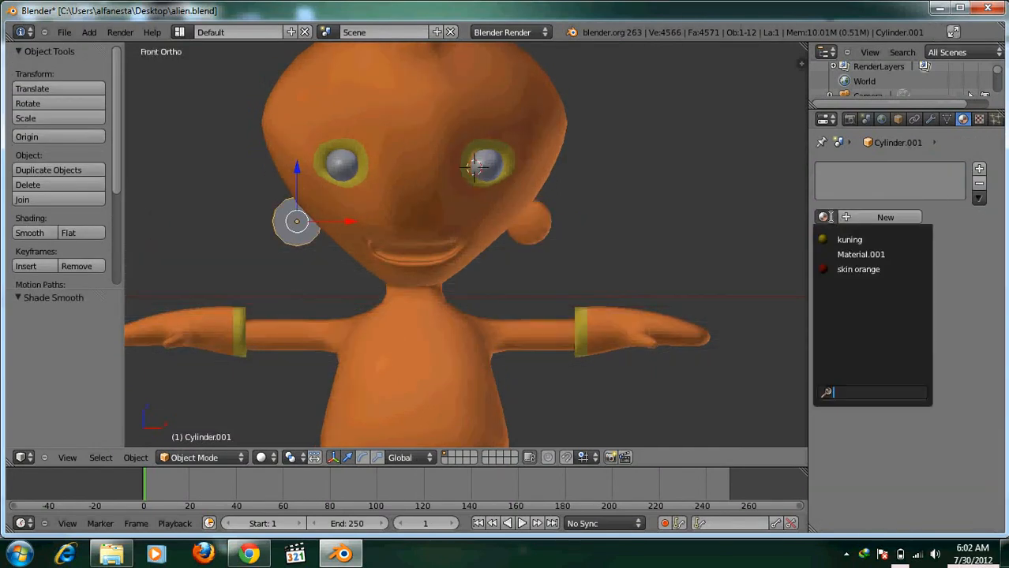
click(843, 269)
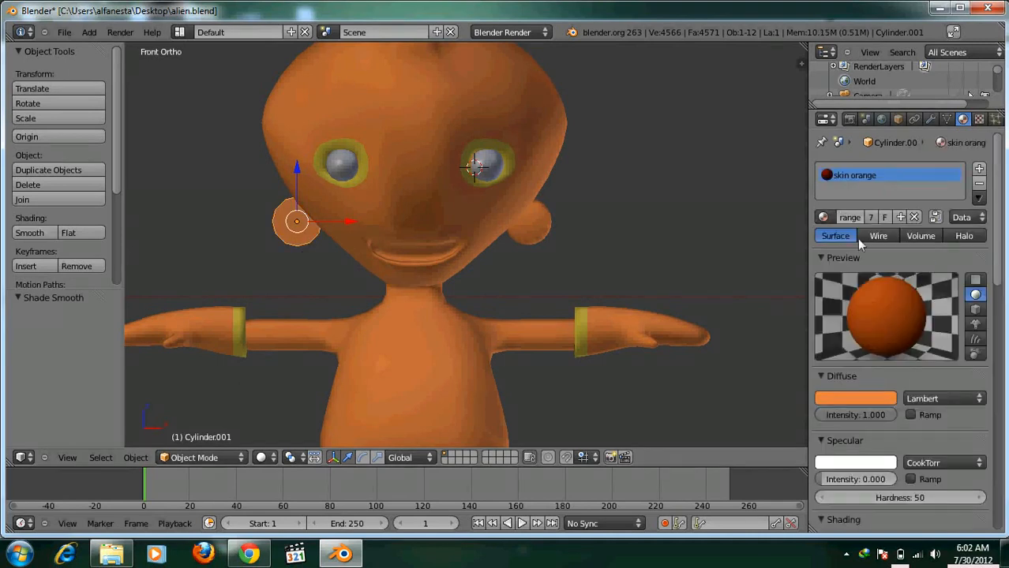
Step: Add a Subdivision Surface modifier to the ear on the alien's right side and apply smooth shading to it
click(930, 119)
click(900, 169)
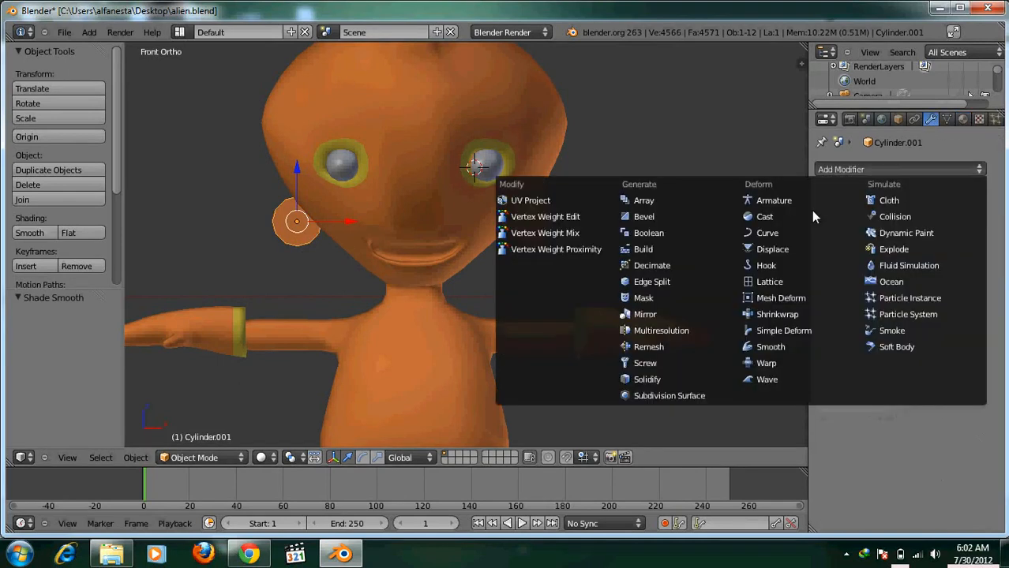
click(685, 396)
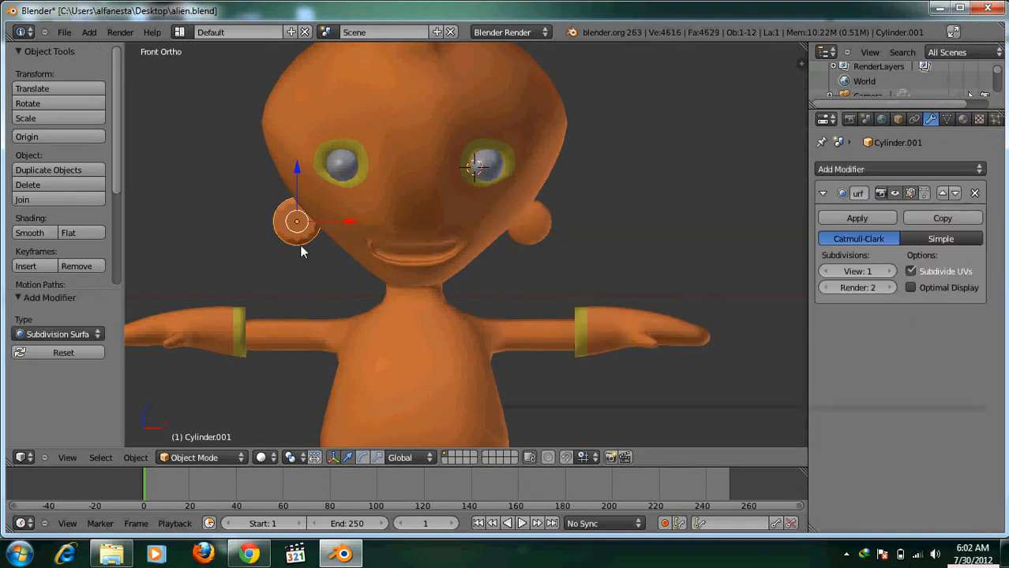
click(29, 233)
scroll(418, 171, down, 4)
key(a)
scroll(444, 187, up, 4)
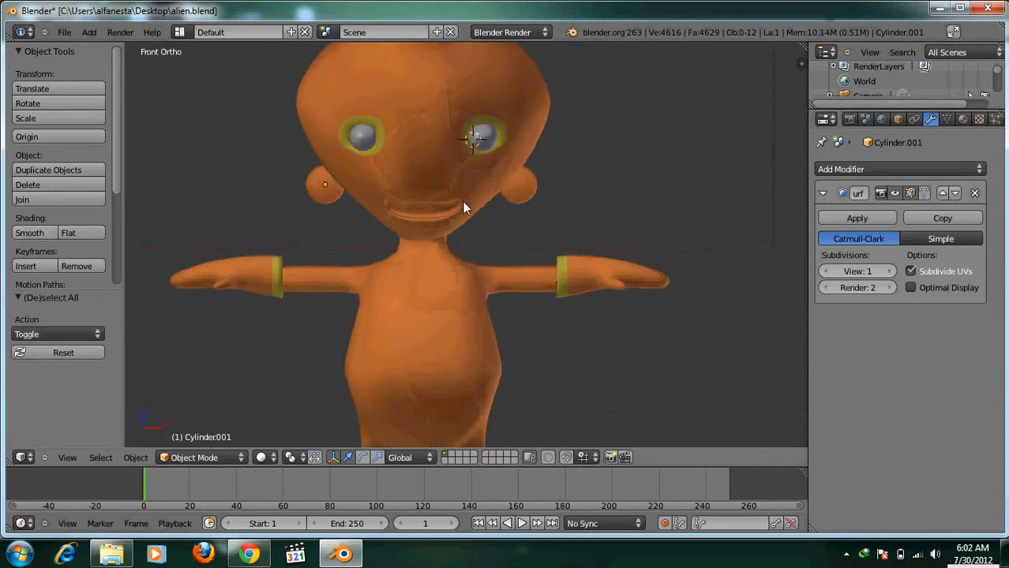
Step: Render the current frame to check the coloured alien, and return to the 3D view
shift+middle_drag(464, 207, 477, 182)
scroll(474, 176, down, 3)
right_click(434, 281)
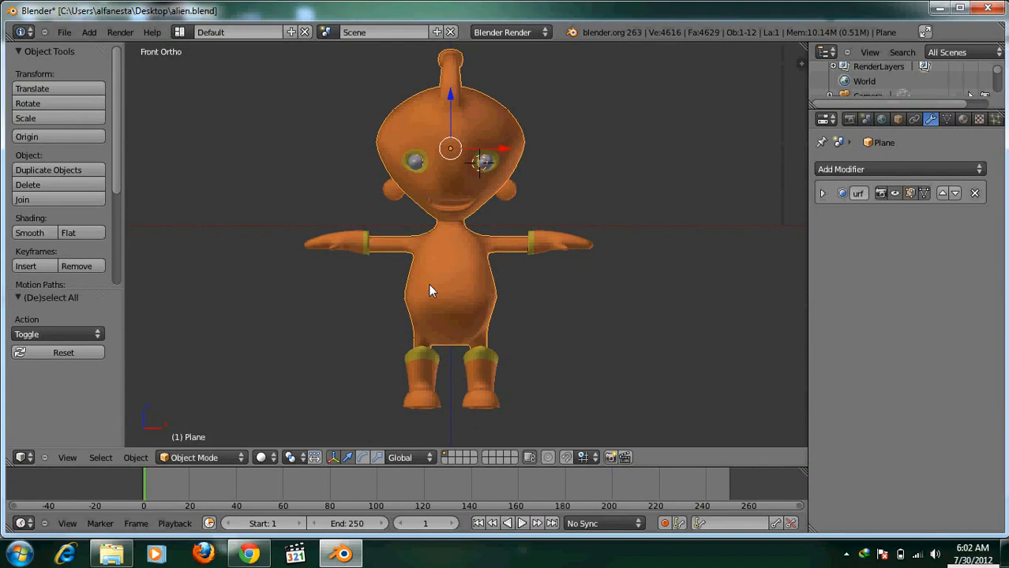
shift+middle_drag(463, 235, 438, 240)
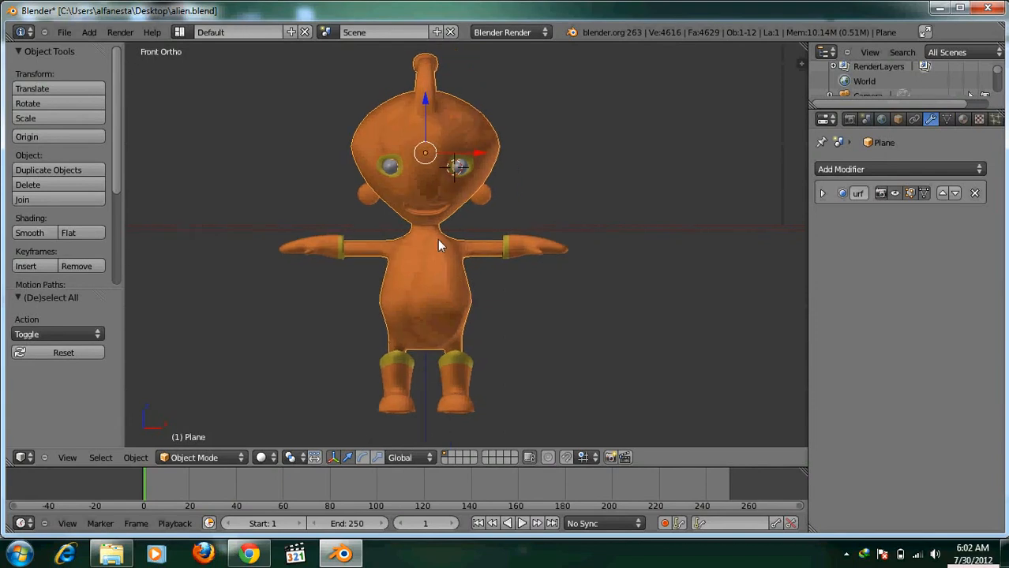
scroll(438, 240, up, 2)
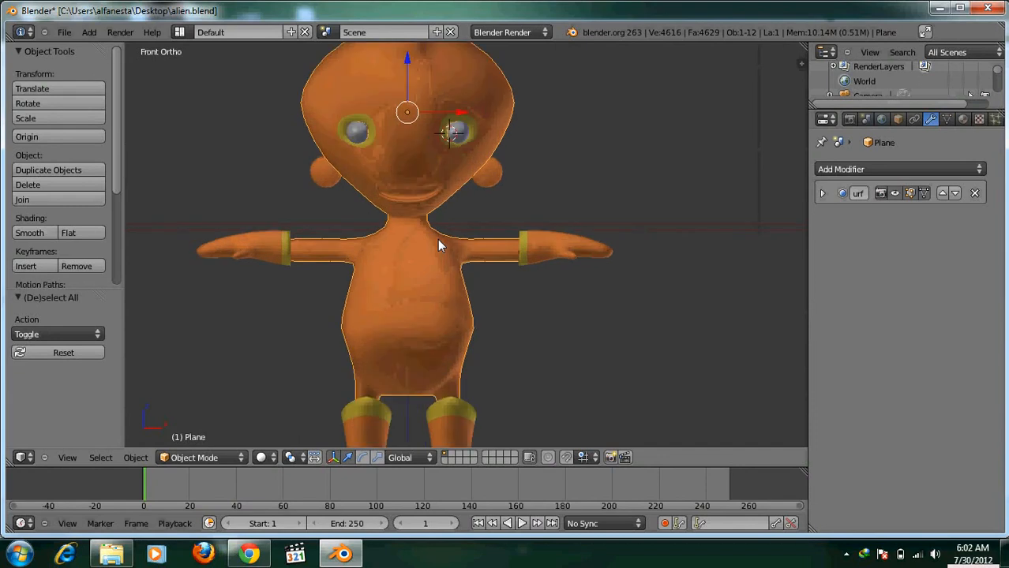
key(F12)
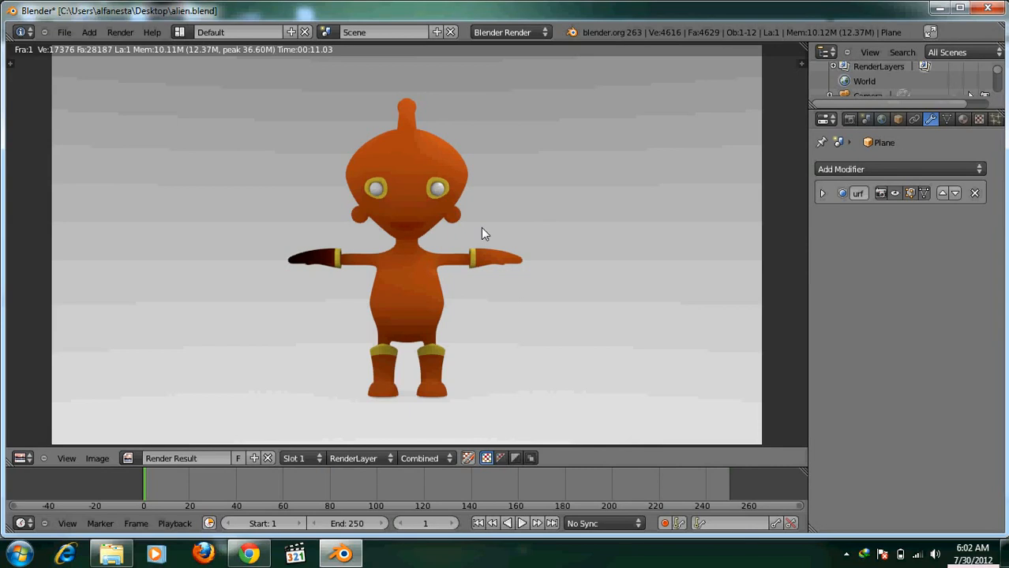
key(Escape)
scroll(469, 245, up, 5)
scroll(662, 195, down, 3)
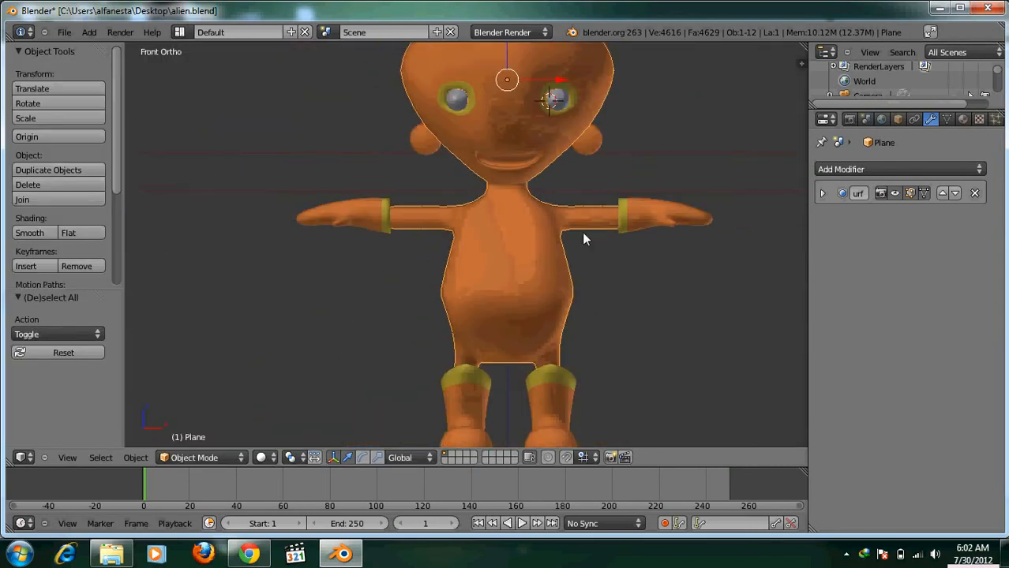
Step: Select the alien's body mesh and enter Edit Mode on it
right_click(363, 221)
drag(408, 221, 430, 227)
shift+middle_drag(516, 257, 462, 256)
scroll(494, 265, down, 2)
key(a)
right_click(462, 256)
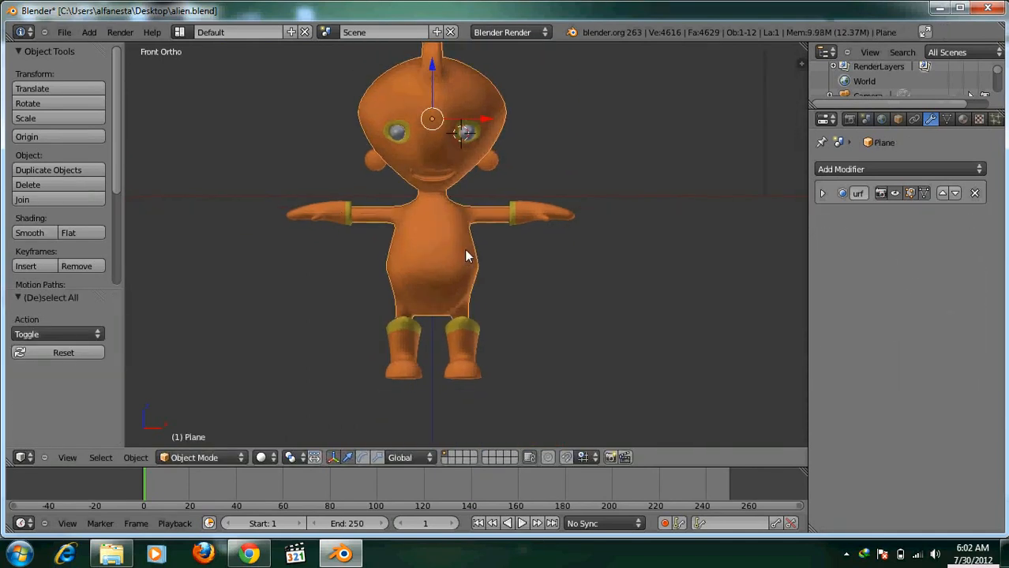
key(Tab)
scroll(464, 249, up, 2)
shift+middle_drag(433, 254, 401, 269)
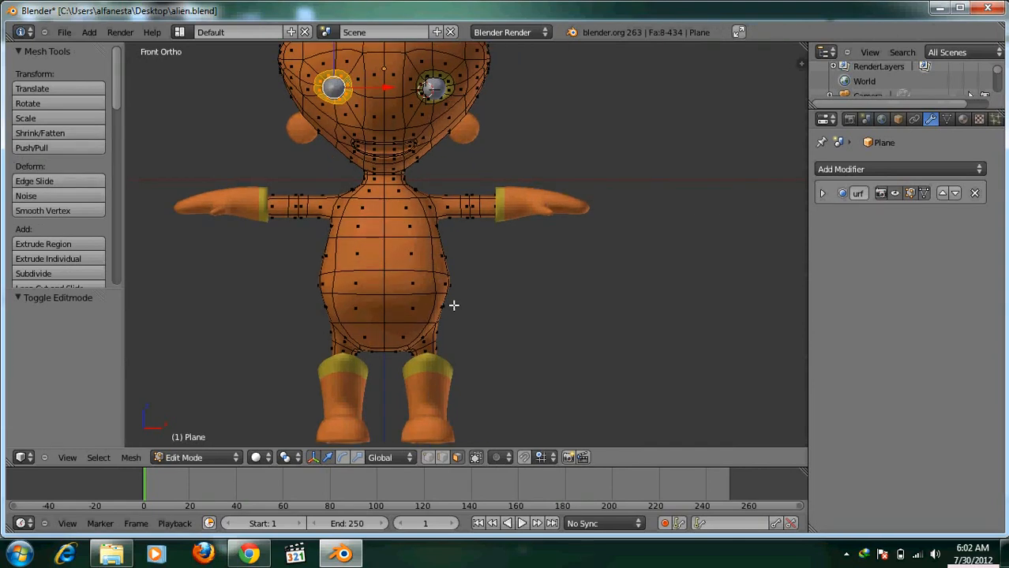
middle_drag(453, 301, 371, 290)
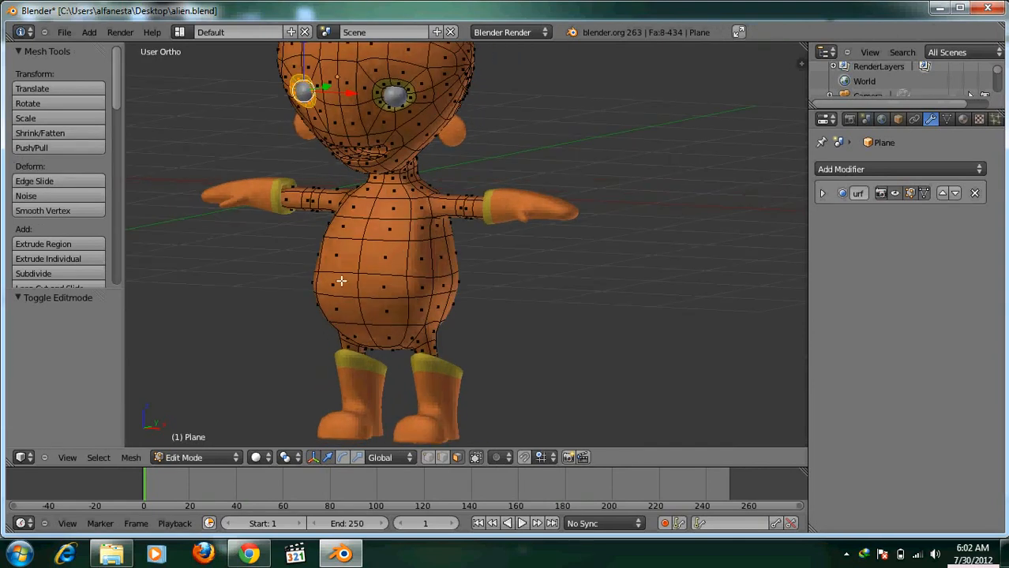
Step: Select the full ring of faces around the alien's belly, one face at a time, to form a belt
alt+right_click(342, 280)
right_click(368, 280)
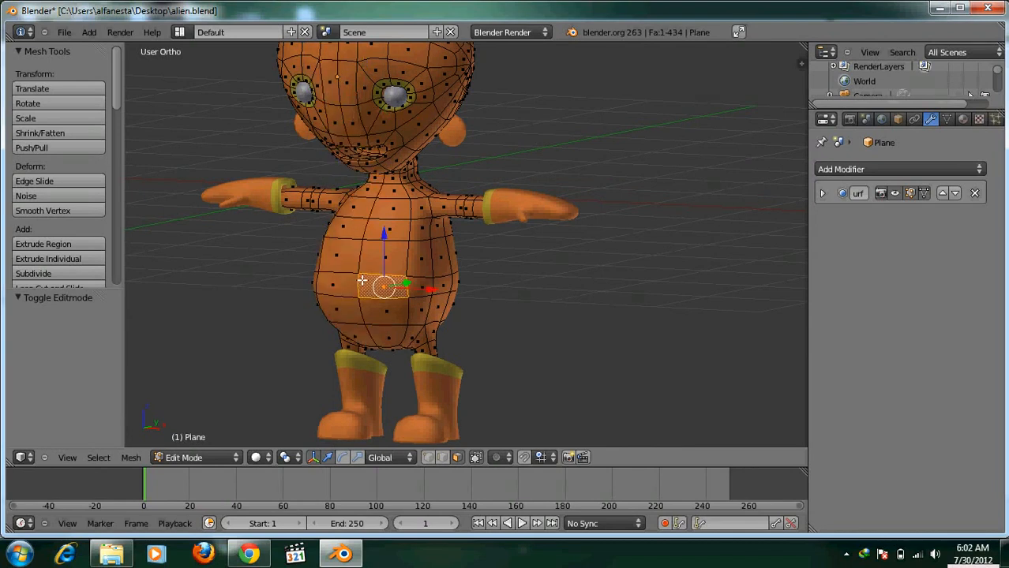
shift+right_click(350, 280)
shift+right_click(418, 287)
middle_drag(452, 292, 367, 295)
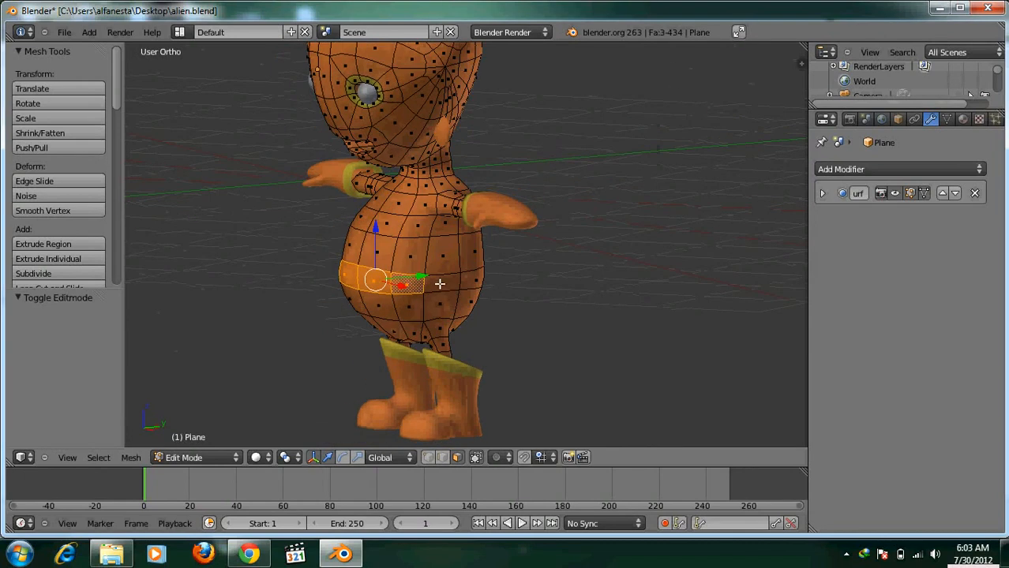
shift+right_click(439, 283)
shift+right_click(467, 278)
middle_drag(465, 279, 372, 296)
shift+right_click(536, 290)
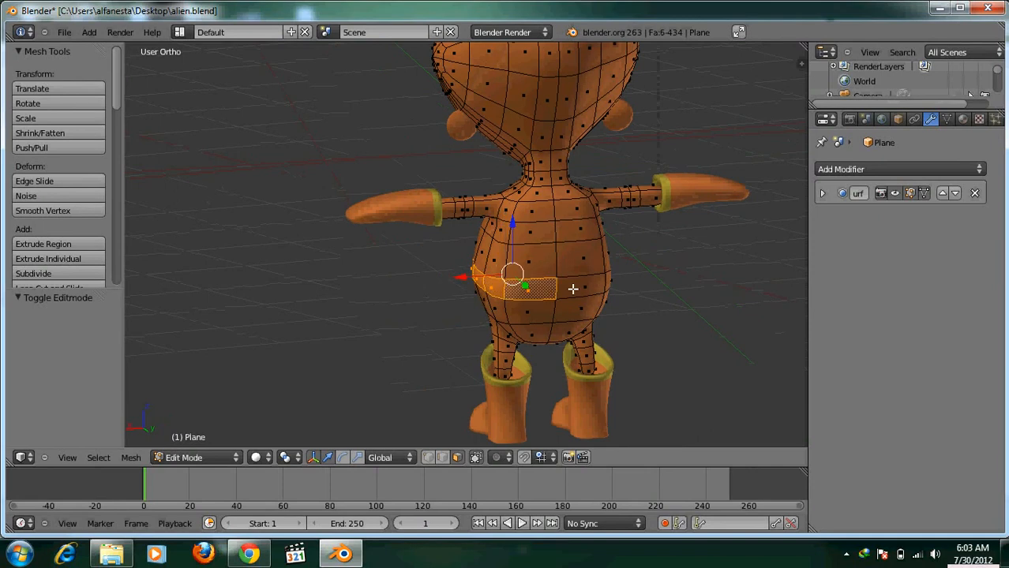
shift+right_click(576, 289)
middle_drag(501, 298, 476, 321)
shift+right_click(476, 322)
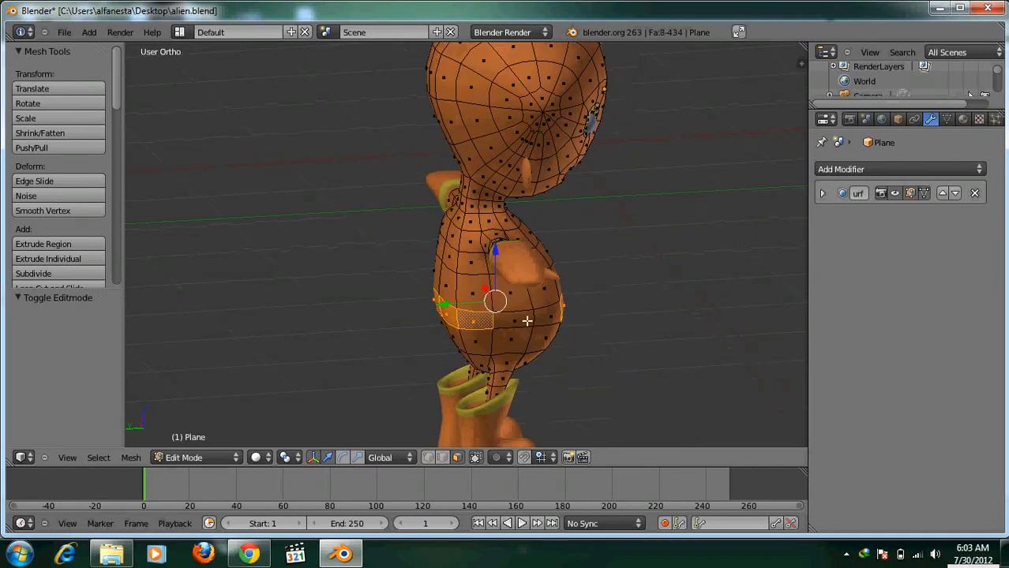
shift+right_click(525, 320)
shift+right_click(546, 318)
shift+middle_drag(541, 331, 365, 354)
Step: Assign the kuning material to the selected belt faces and deselect everything
key(KP_1)
click(963, 117)
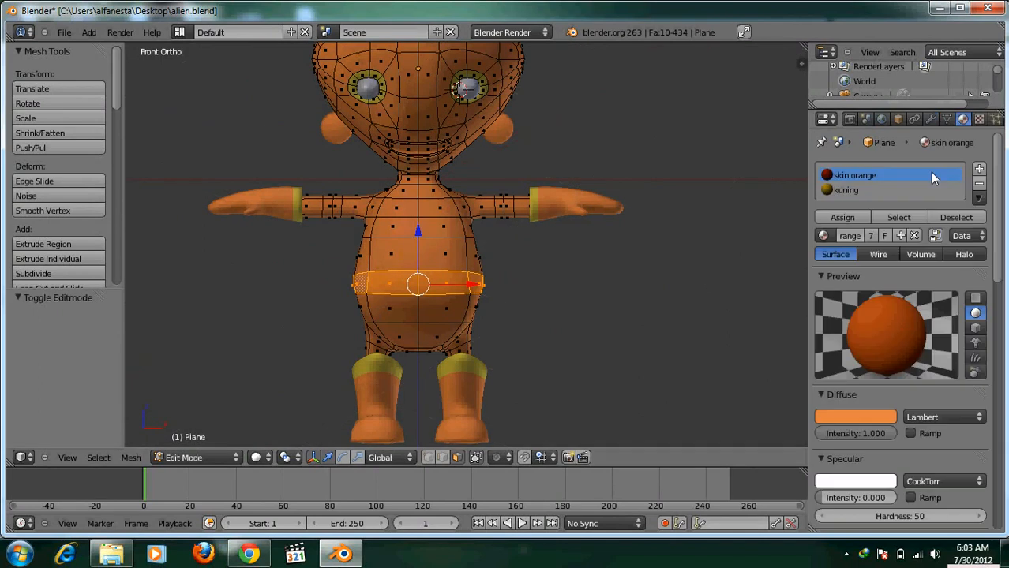
click(876, 191)
click(842, 214)
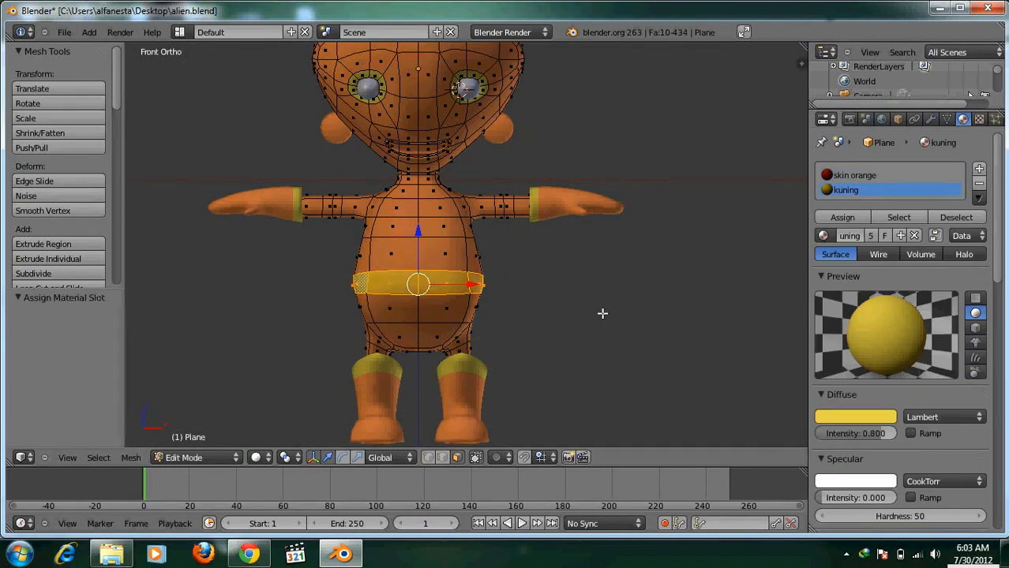
shift+middle_drag(601, 314, 585, 286)
scroll(607, 245, up, 2)
key(a)
scroll(597, 244, down, 2)
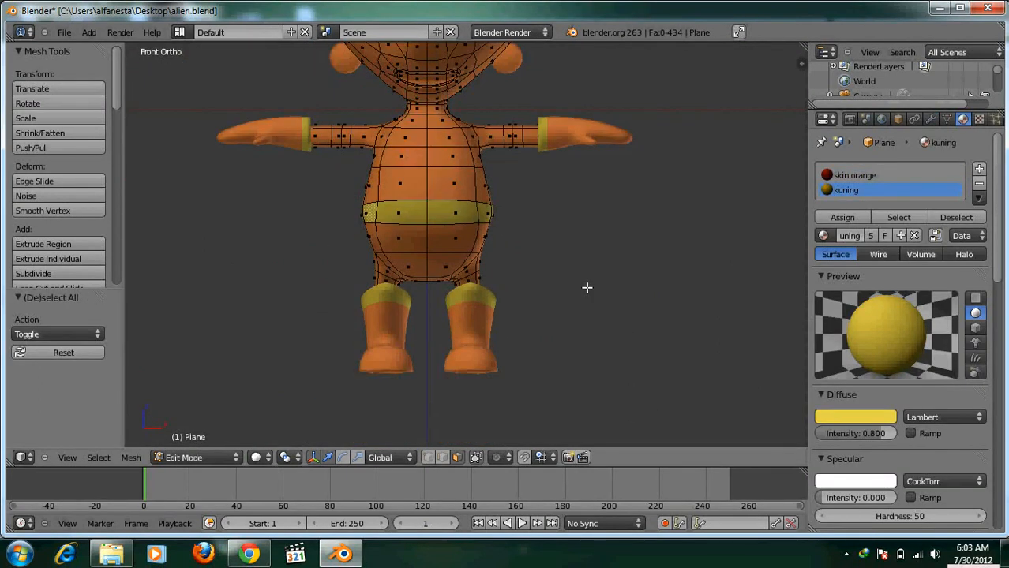
scroll(589, 259, down, 3)
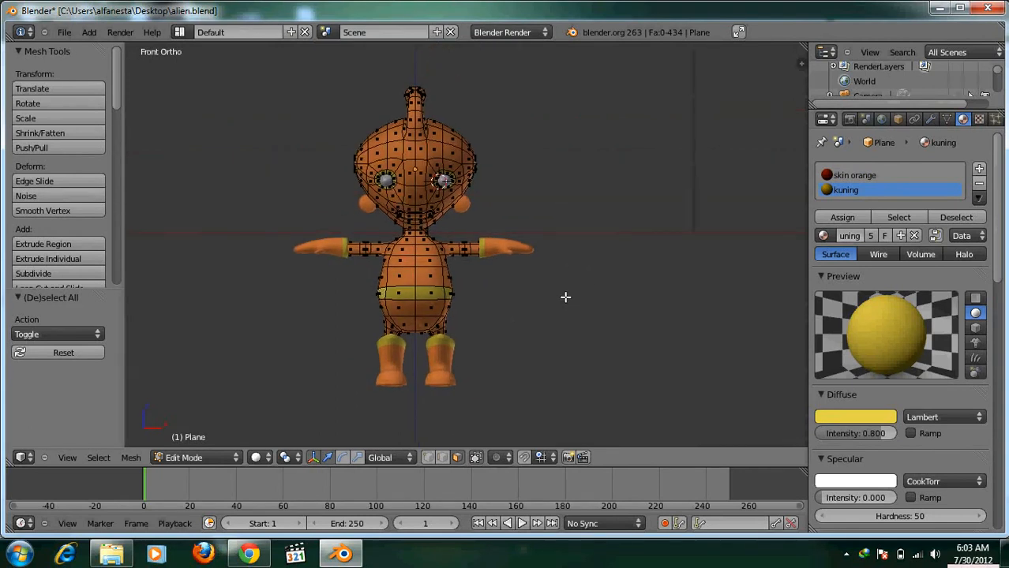
scroll(565, 297, up, 3)
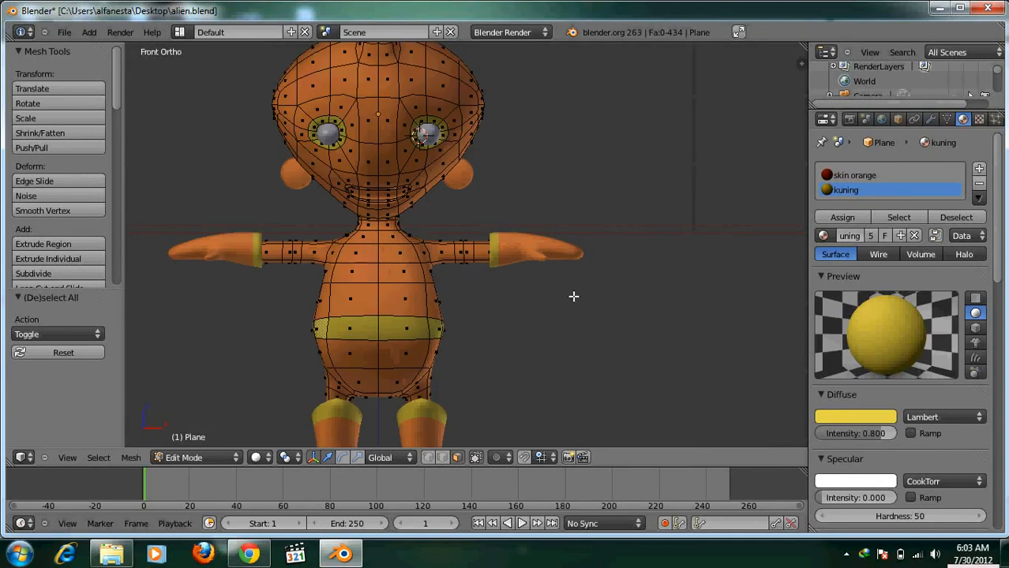
shift+middle_drag(504, 317, 496, 292)
scroll(514, 280, down, 3)
scroll(459, 315, up, 3)
scroll(496, 291, down, 2)
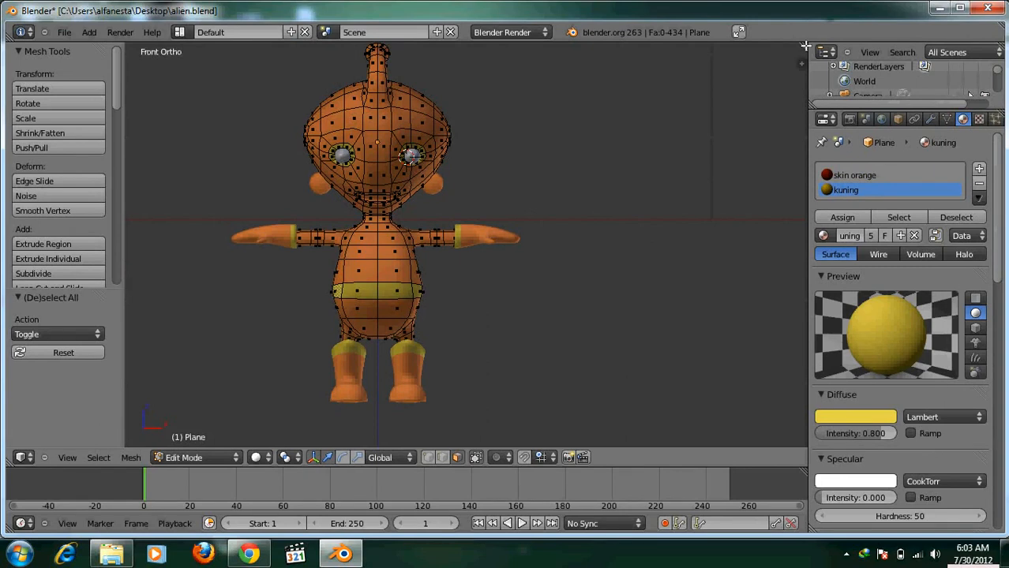
Step: Split the 3D view into two side-by-side areas and switch the second one to the UV/Image Editor
drag(805, 46, 435, 119)
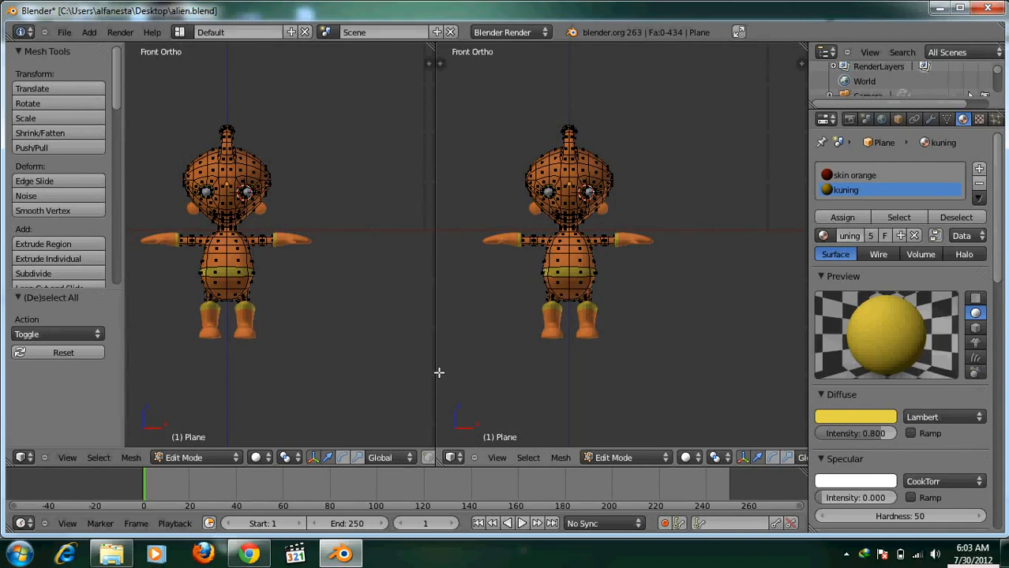
drag(434, 356, 476, 363)
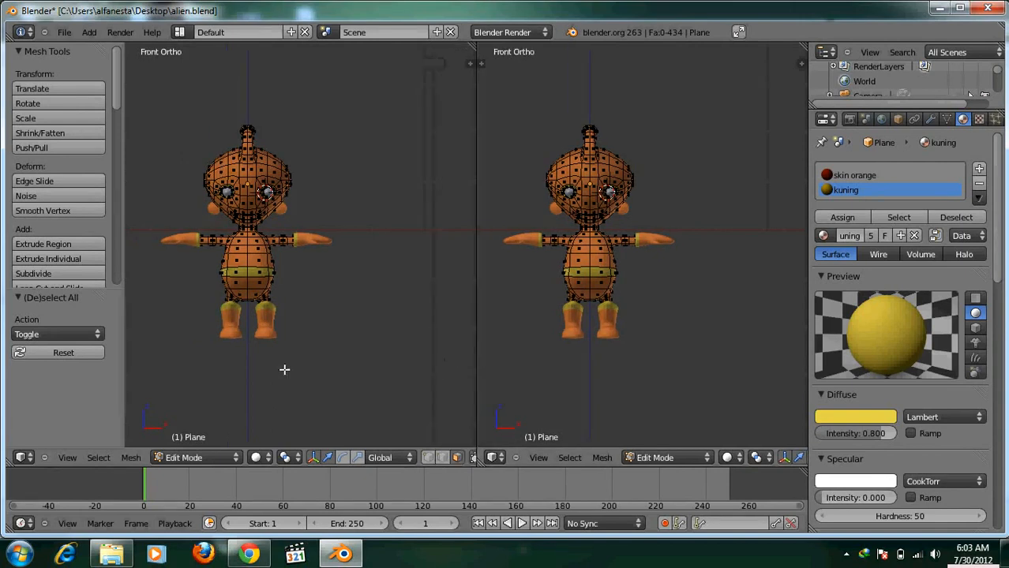
click(21, 458)
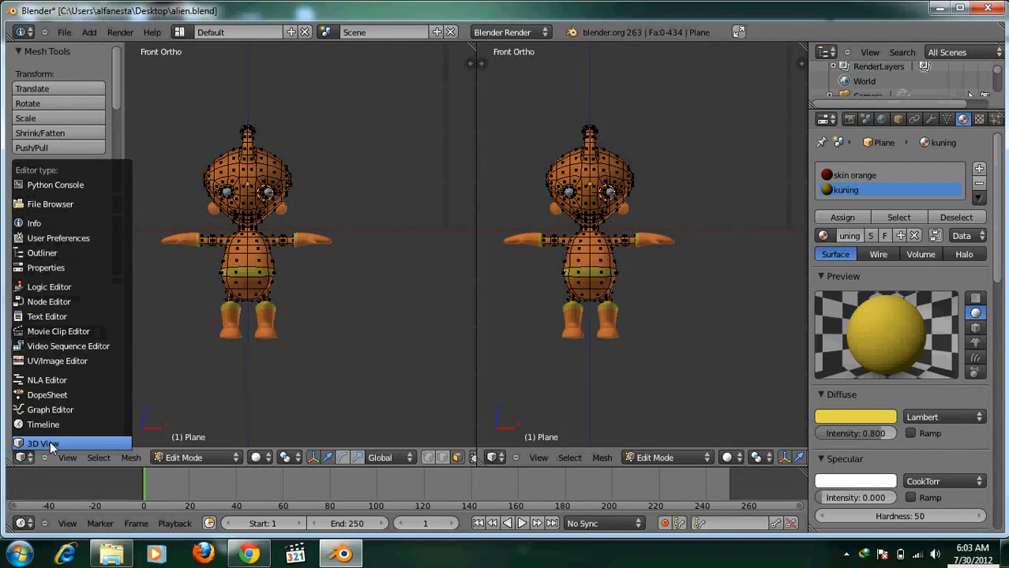
click(50, 444)
click(492, 458)
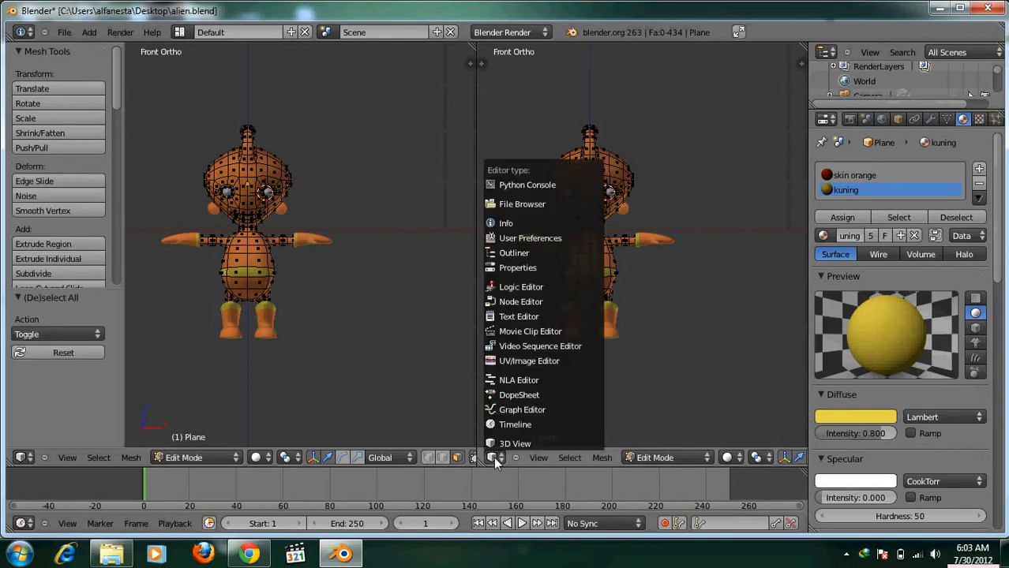
click(540, 361)
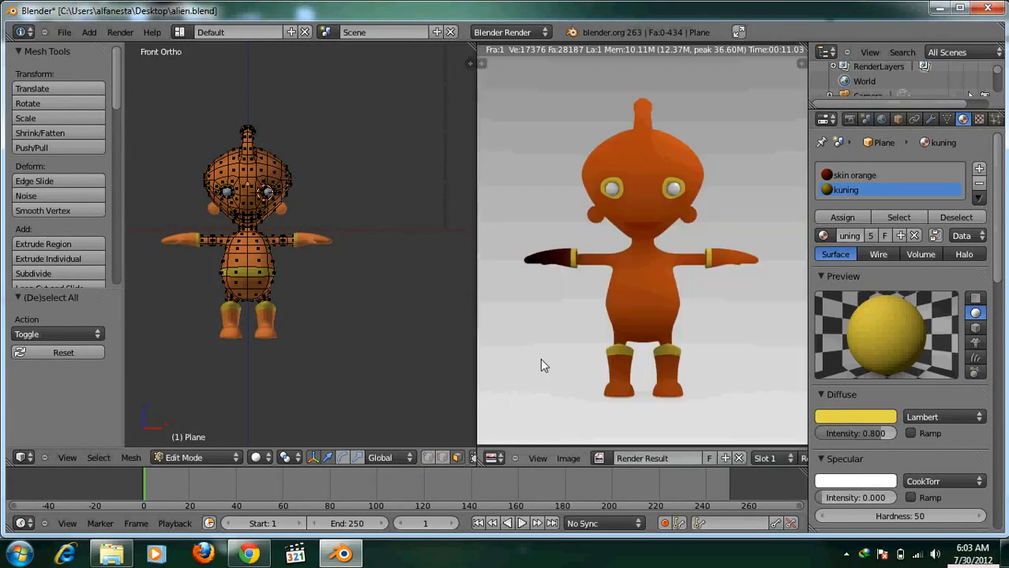
Step: Shrink the render result until the whole image fits its area, and widen the 3D view beside it
scroll(571, 294, down, 2)
mouse_move(574, 295)
middle_down()
mouse_move(625, 299)
mouse_move(583, 296)
middle_up()
scroll(625, 298, up, 3)
scroll(513, 299, down, 3)
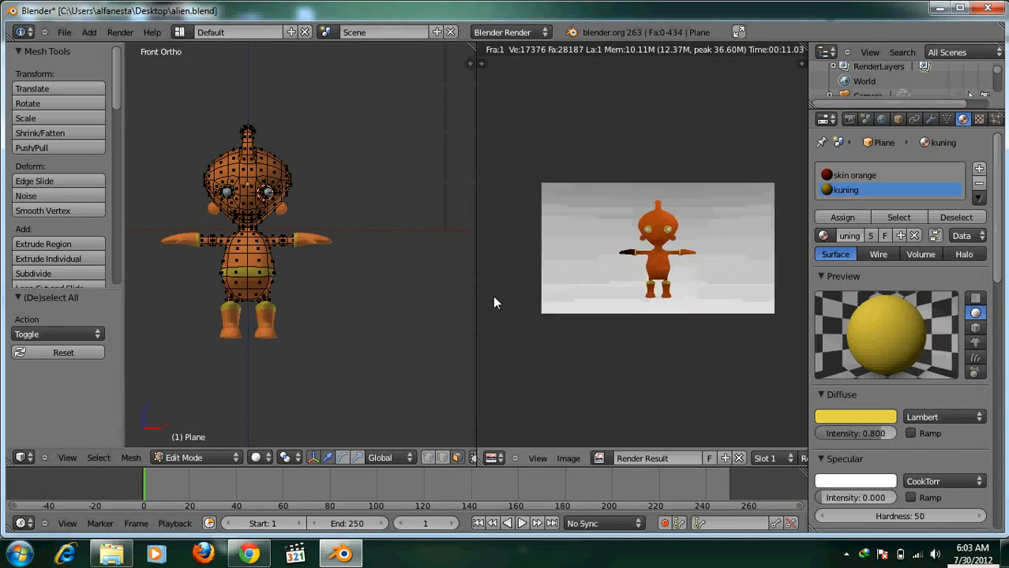
drag(477, 268, 513, 266)
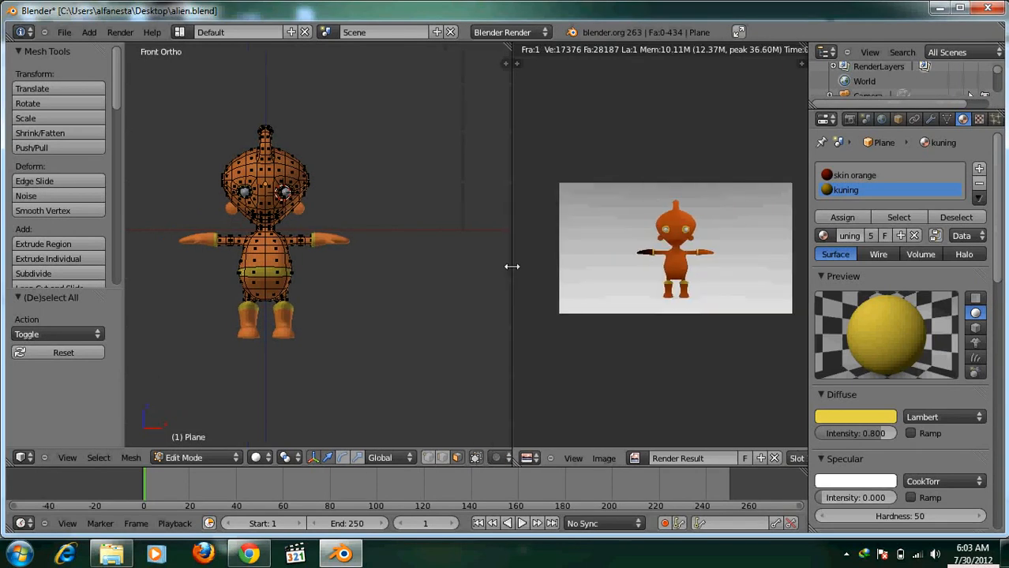
Step: Start the Screencast Keys display and hide the tool shelf of the 3D view
key(n)
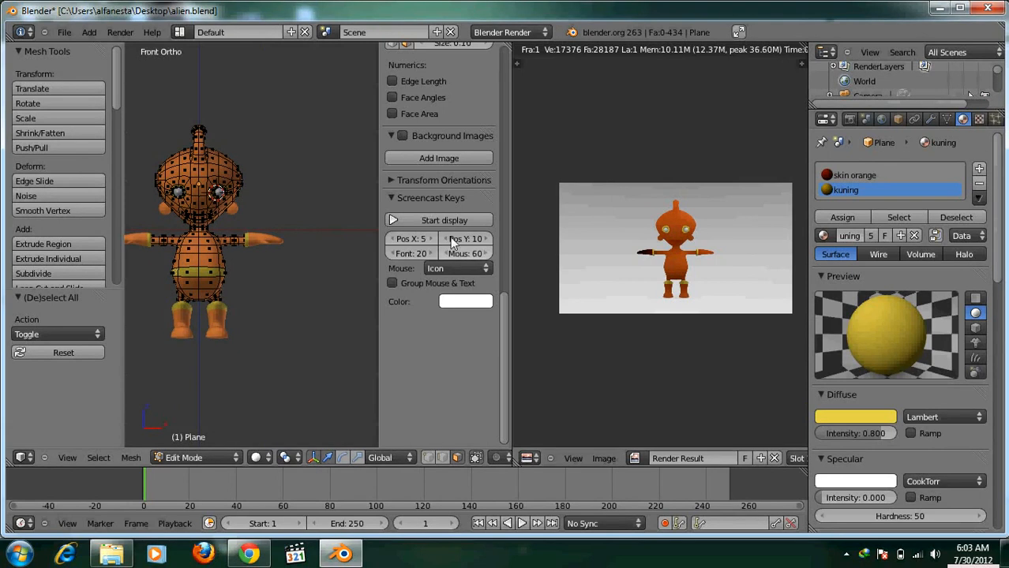
click(446, 221)
click(466, 267)
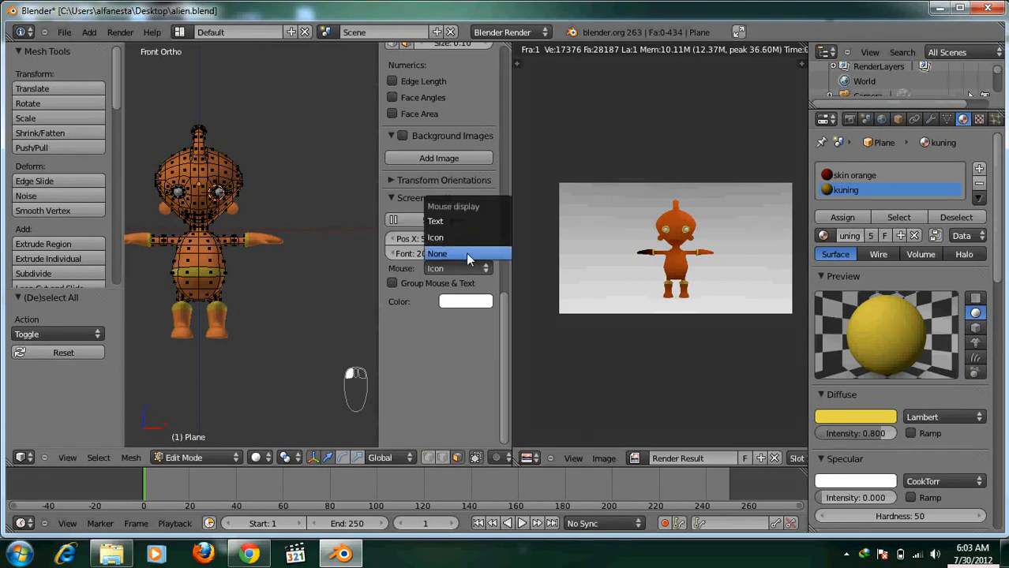
click(463, 253)
key(n)
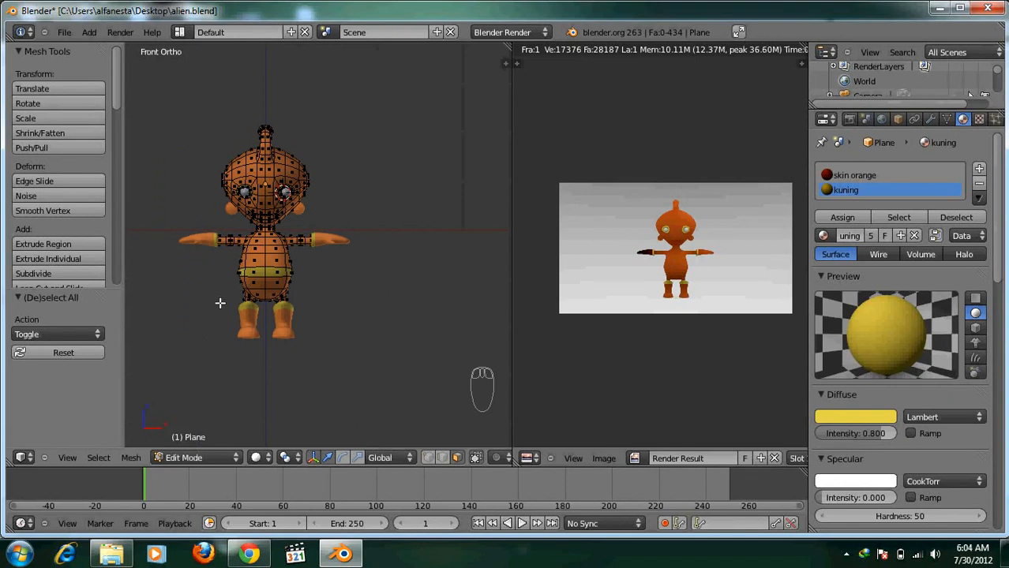
key(n)
key(n)
key(t)
Step: Examine the yellow belt on the alien's body from the front, side and back
scroll(266, 282, up, 5)
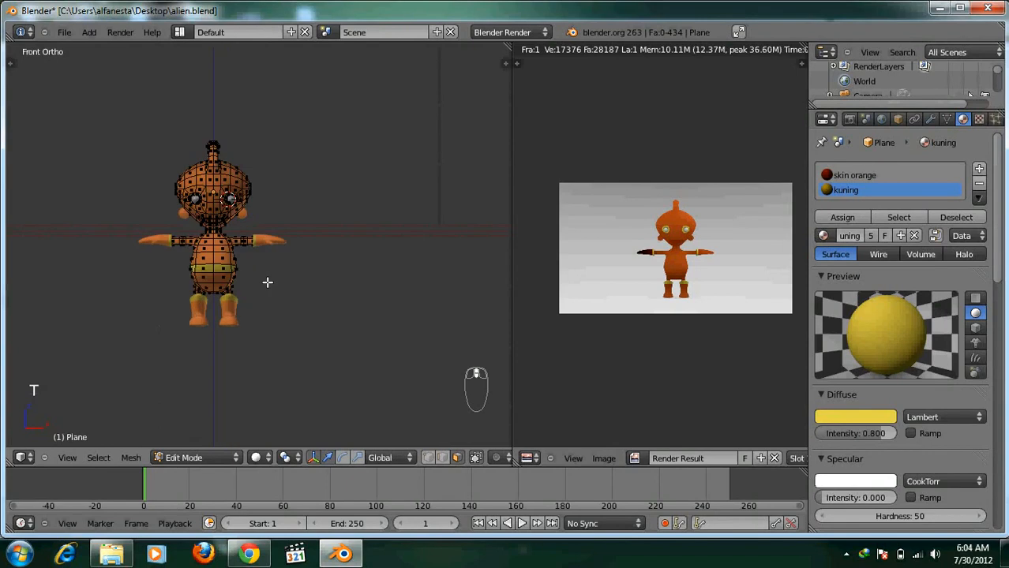
shift+middle_drag(267, 282, 333, 273)
scroll(332, 275, up, 4)
scroll(343, 275, down, 4)
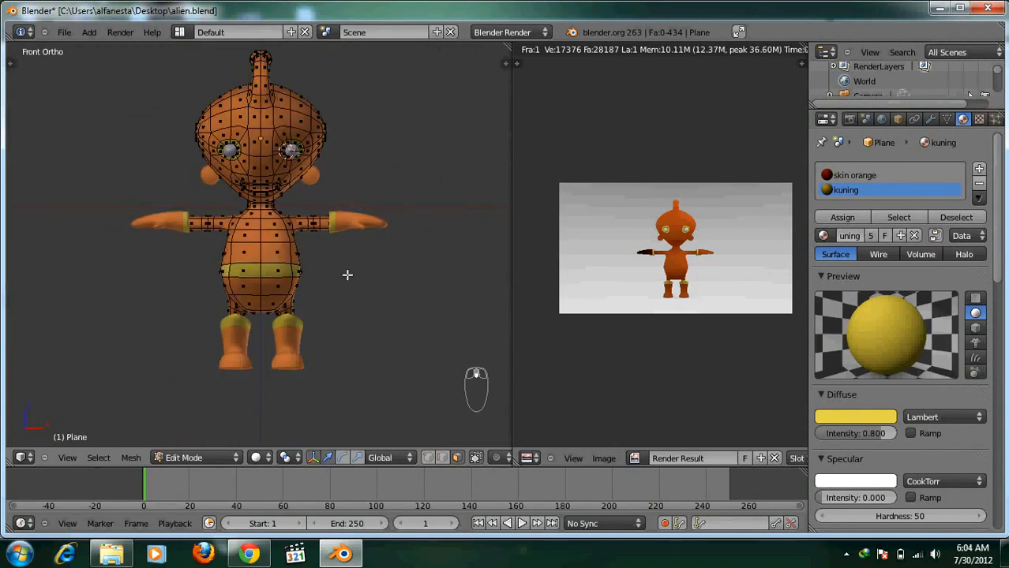
middle_drag(331, 282, 282, 282)
scroll(237, 268, up, 4)
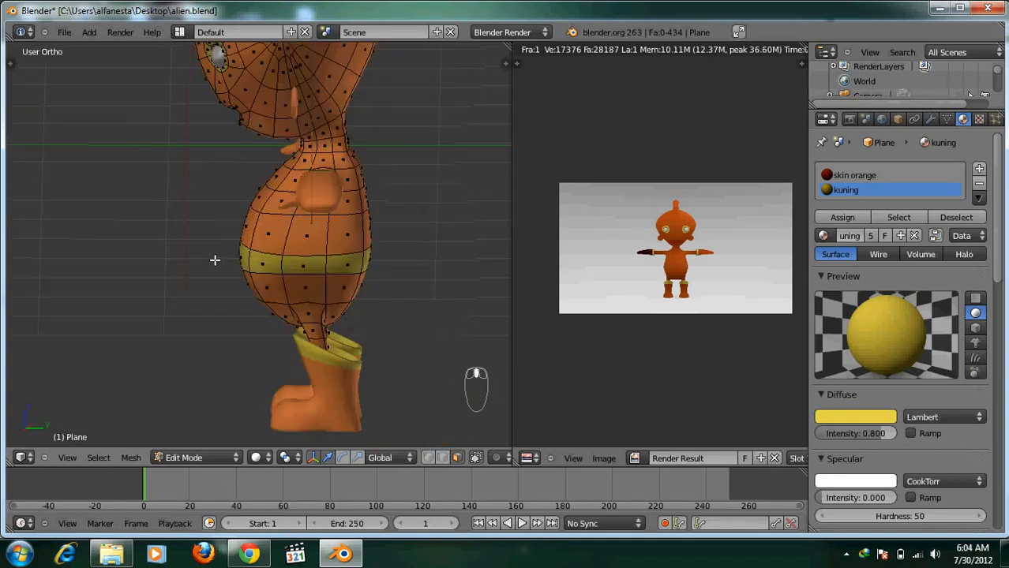
scroll(214, 260, down, 3)
middle_drag(215, 259, 222, 282)
scroll(263, 289, up, 3)
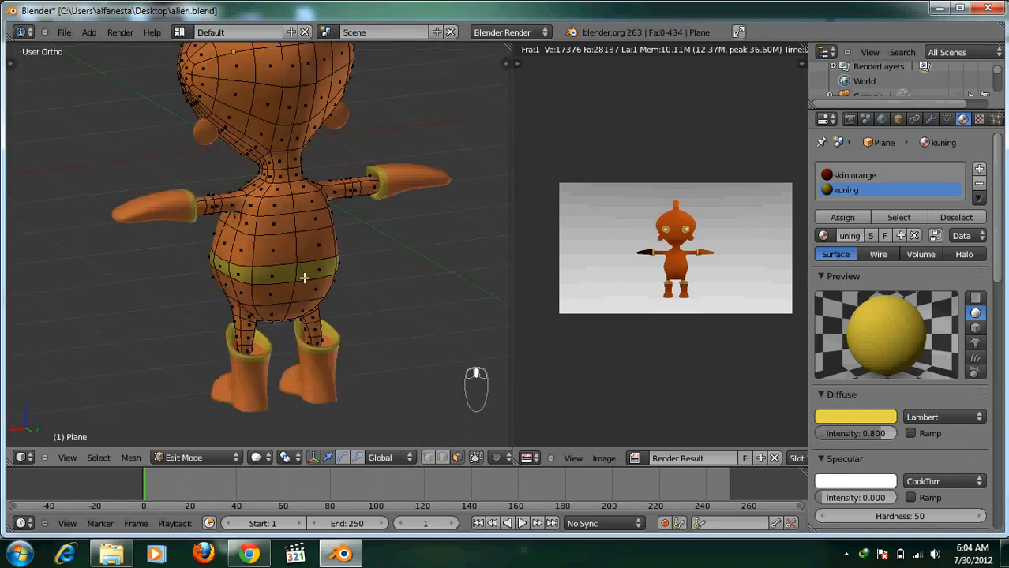
Step: Switch the mesh selection mode to edges and select the two vertical centre edges below the belt on the alien's back
key(ctrl+Tab)
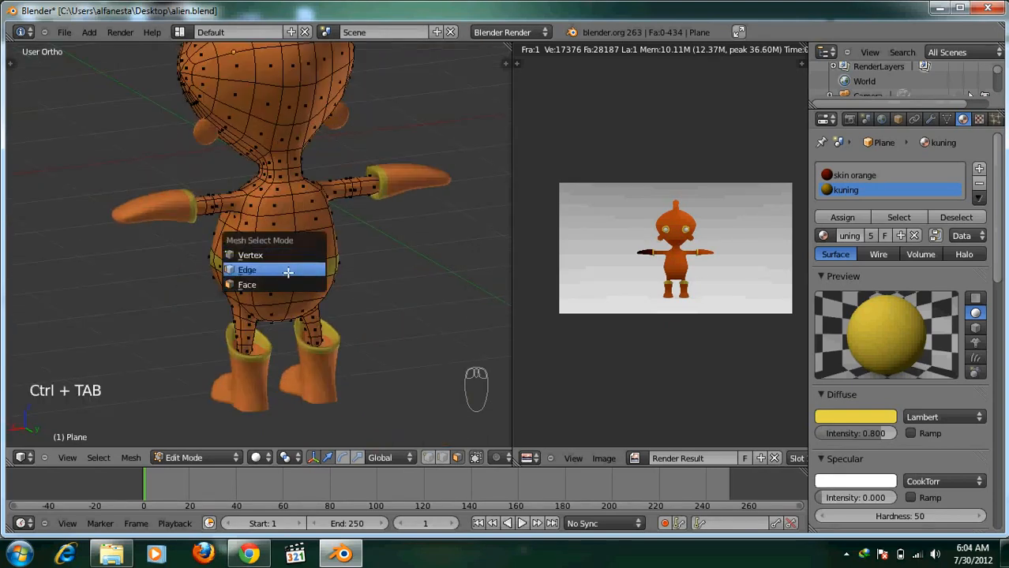
click(306, 268)
scroll(319, 239, up, 2)
middle_drag(319, 240, 311, 203)
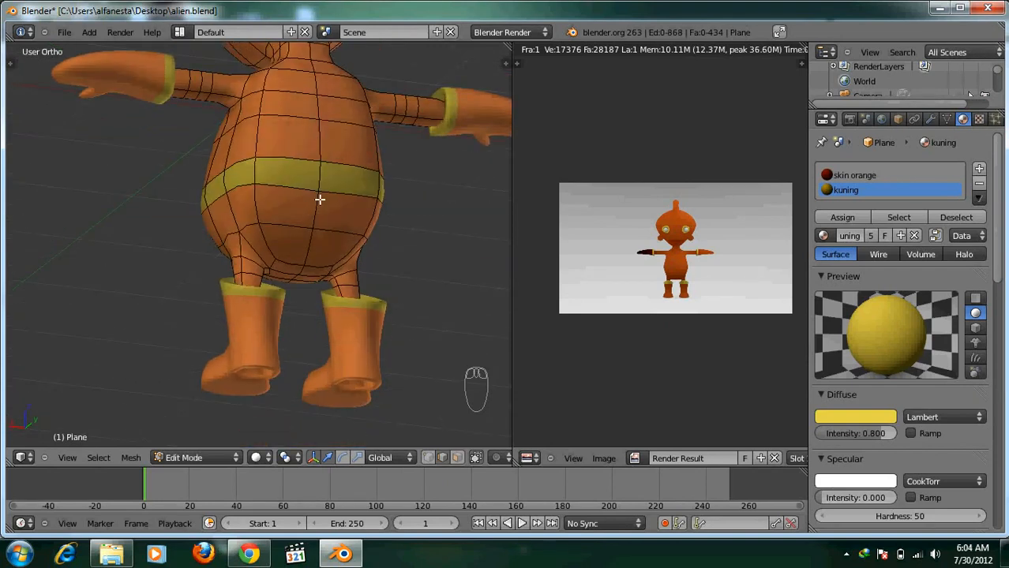
right_click(318, 202)
shift+right_click(313, 240)
middle_drag(312, 241, 371, 298)
scroll(372, 295, up, 3)
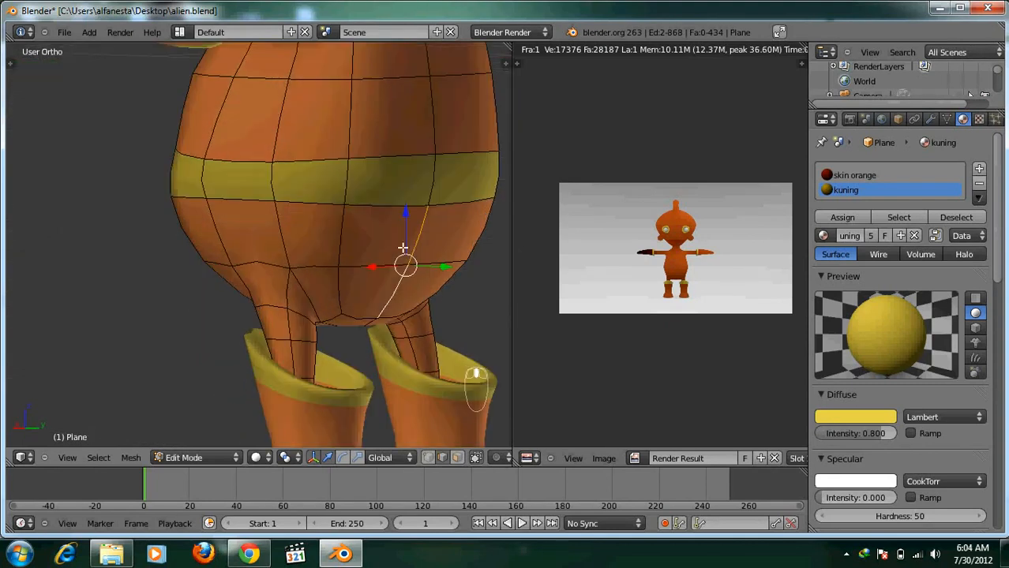
Step: Mark the two selected edges as a seam and clear the selection
scroll(415, 219, down, 2)
middle_drag(415, 220, 260, 223)
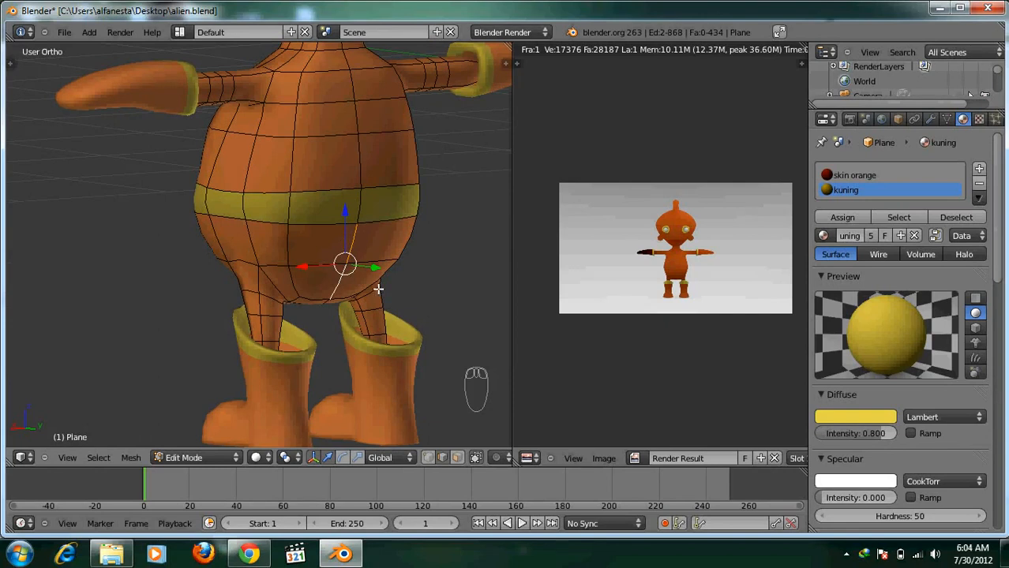
middle_drag(378, 289, 348, 294)
scroll(314, 225, up, 2)
scroll(356, 289, down, 2)
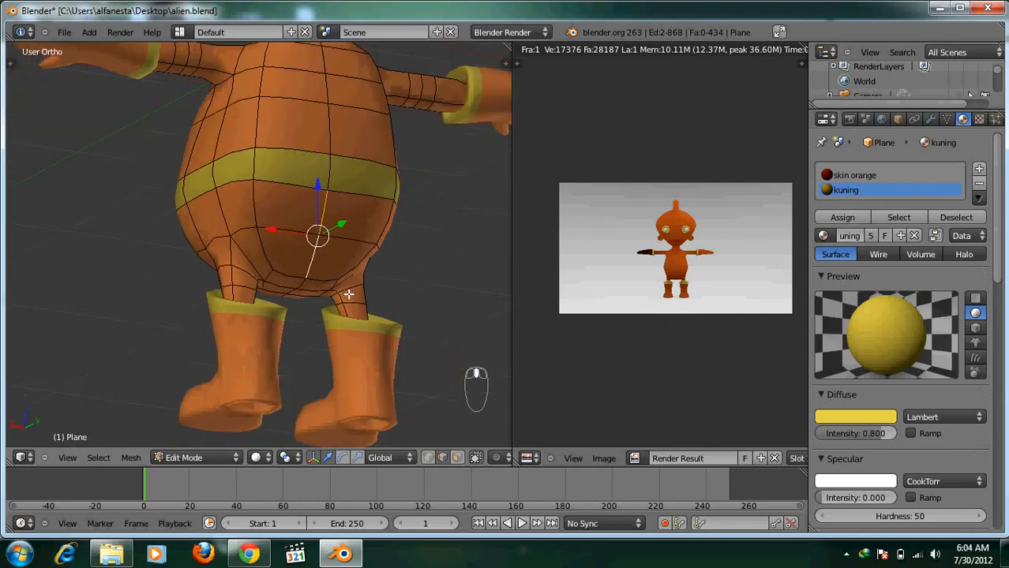
click(131, 458)
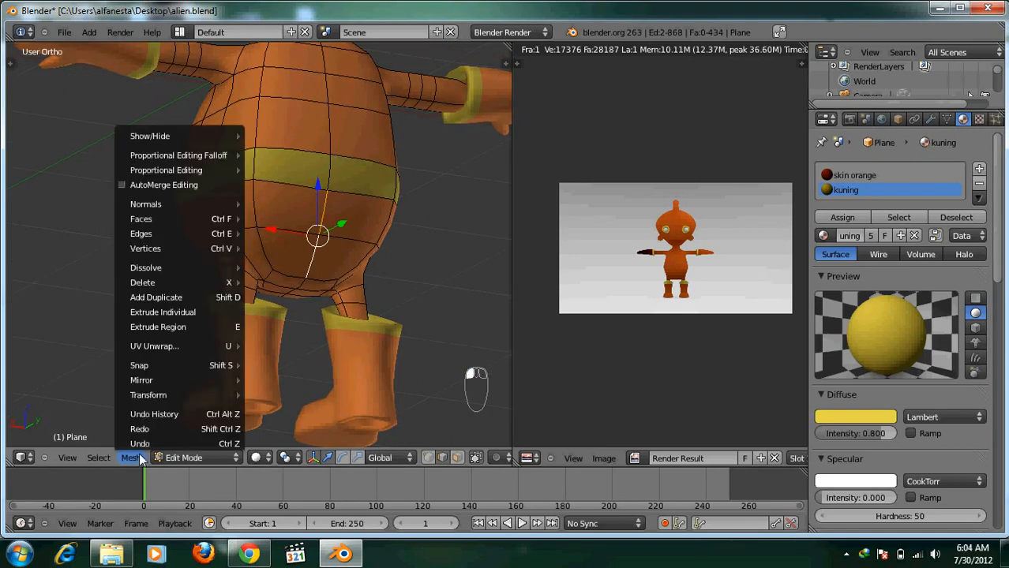
mouse_move(191, 236)
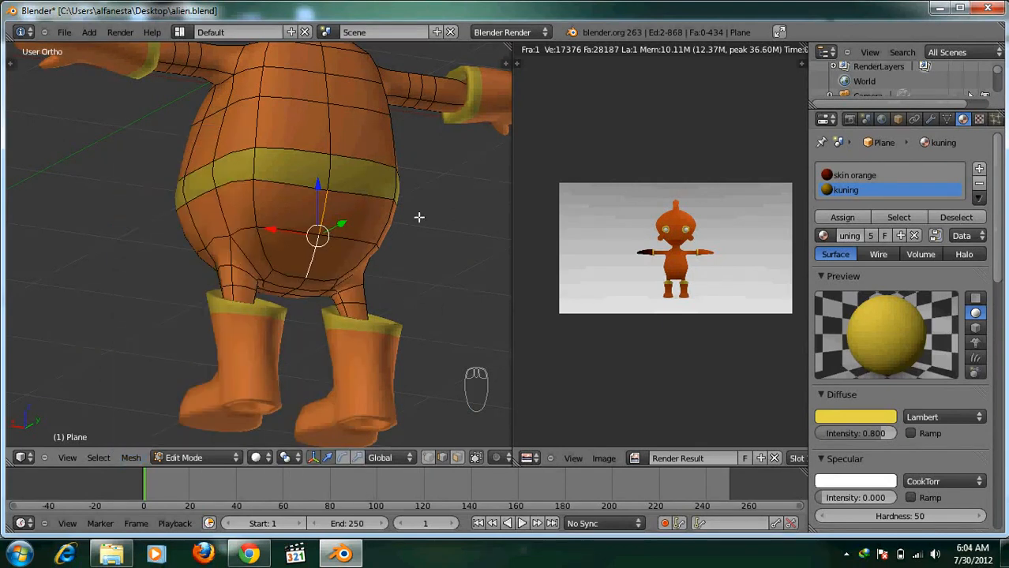
middle_drag(335, 226, 405, 250)
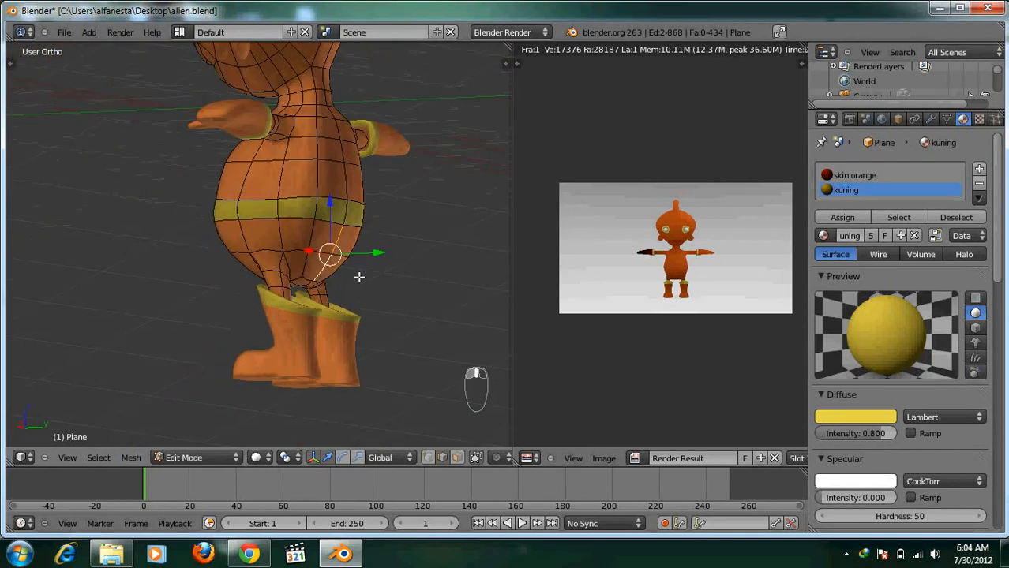
middle_drag(356, 280, 320, 290)
scroll(320, 289, down, 2)
key(ctrl+e)
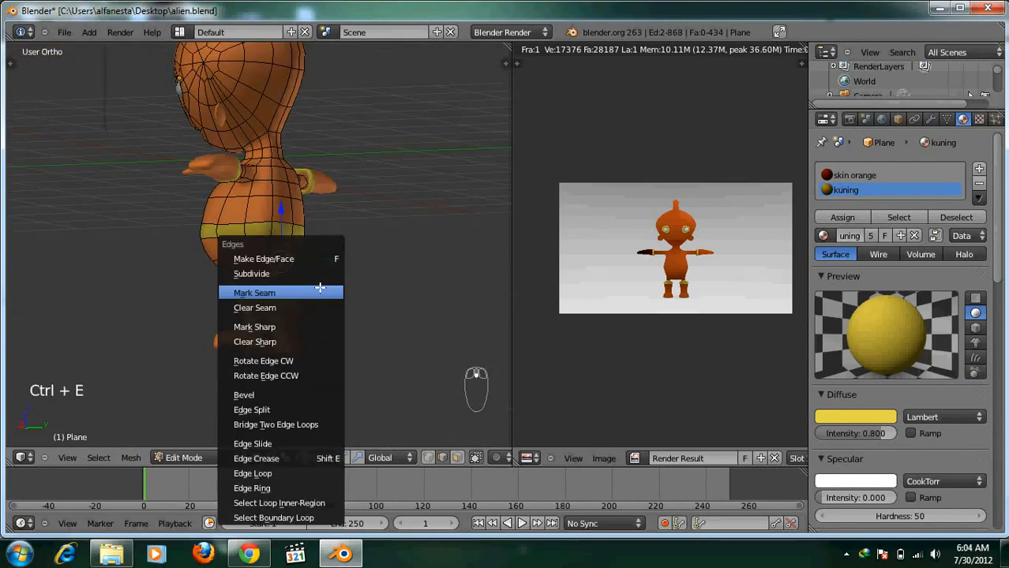
click(319, 288)
scroll(320, 286, up, 3)
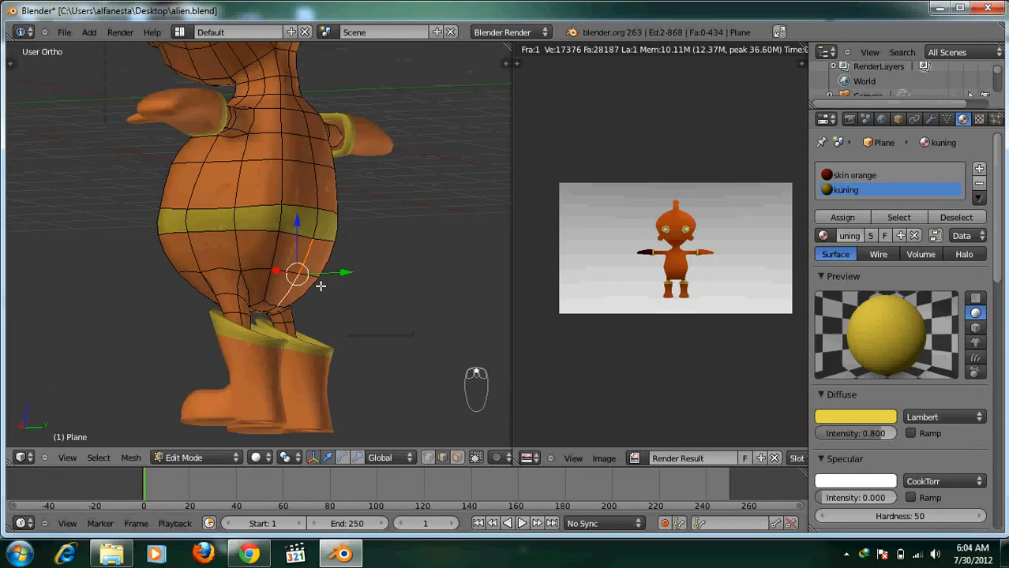
middle_drag(320, 286, 338, 197)
scroll(247, 280, up, 2)
scroll(264, 309, up, 4)
scroll(267, 307, down, 3)
key(a)
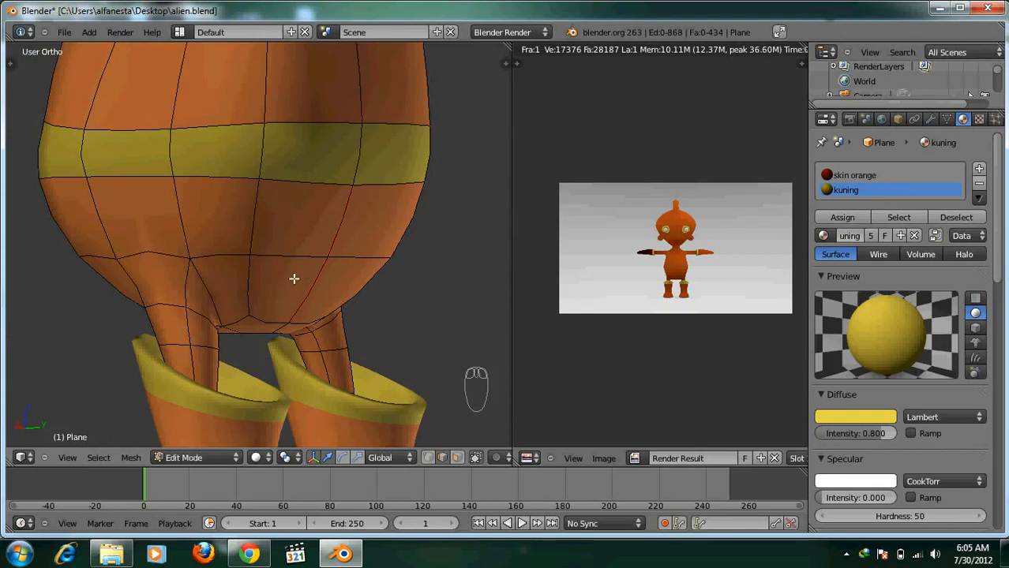
Step: Switch the mesh selection mode to faces and circle-select the front faces below the belt from the front view
mouse_move(282, 248)
middle_down()
mouse_move(495, 245)
mouse_move(361, 247)
mouse_move(124, 273)
mouse_move(282, 252)
middle_up()
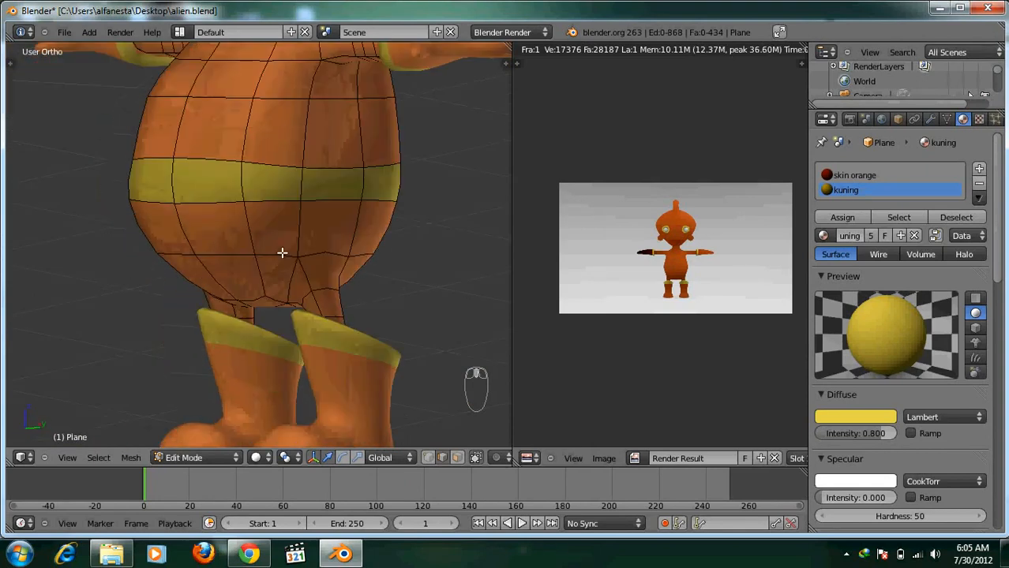
key(ctrl+Tab)
click(268, 263)
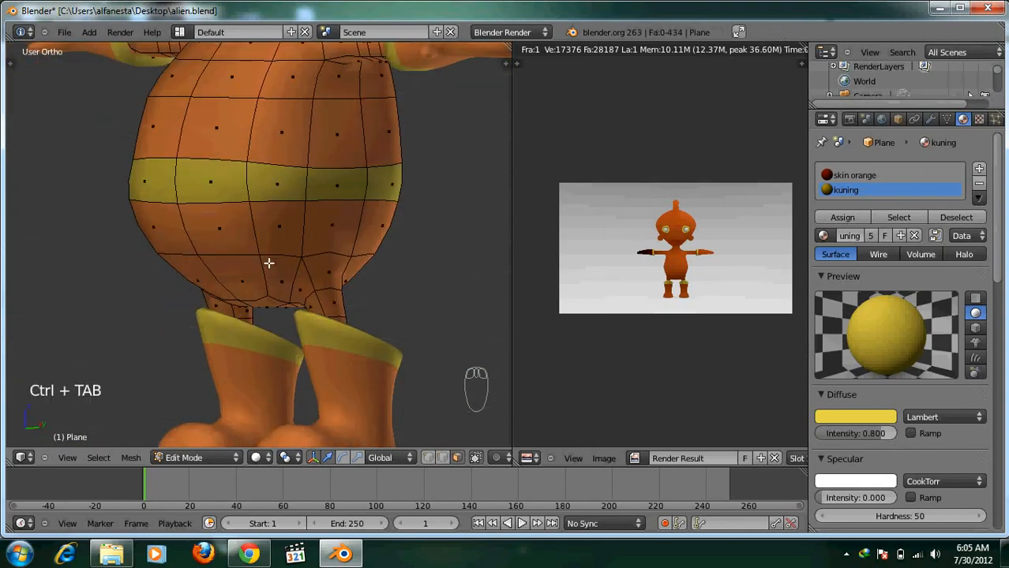
key(KP_1)
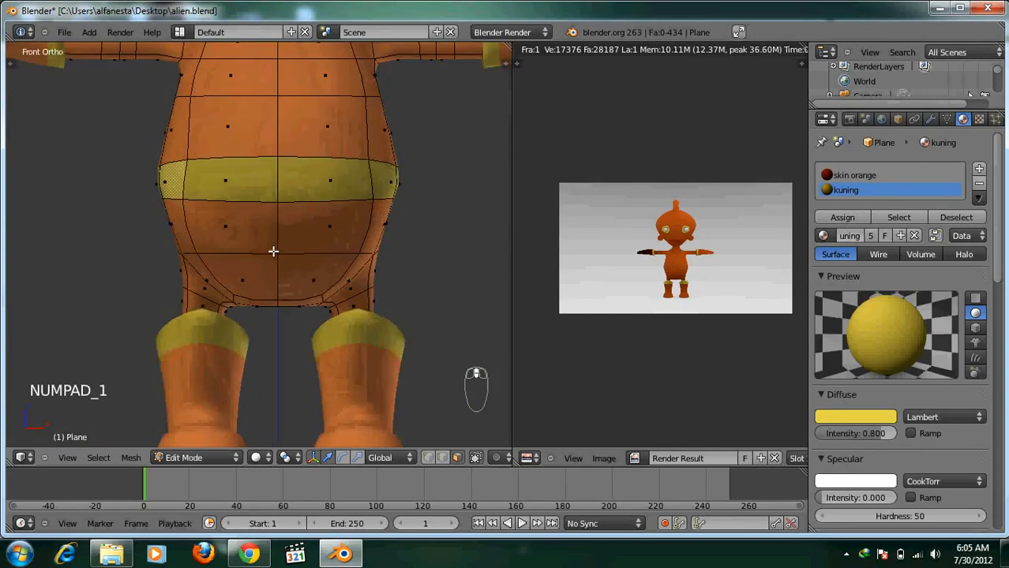
key(c)
mouse_move(174, 224)
mouse_down()
mouse_move(353, 229)
mouse_move(399, 219)
mouse_move(322, 268)
mouse_move(200, 263)
mouse_move(221, 294)
mouse_move(254, 308)
mouse_move(308, 304)
mouse_move(349, 268)
mouse_up()
right_click(349, 269)
Step: Extend the circle selection to the remaining body faces below the belt on the sides and back, leaving out the legs
mouse_move(309, 274)
middle_down()
mouse_move(115, 275)
mouse_move(104, 240)
middle_up()
key(c)
mouse_move(104, 241)
mouse_down()
mouse_move(130, 225)
mouse_move(238, 227)
mouse_move(247, 332)
mouse_move(304, 264)
mouse_move(343, 259)
mouse_up()
right_click(352, 261)
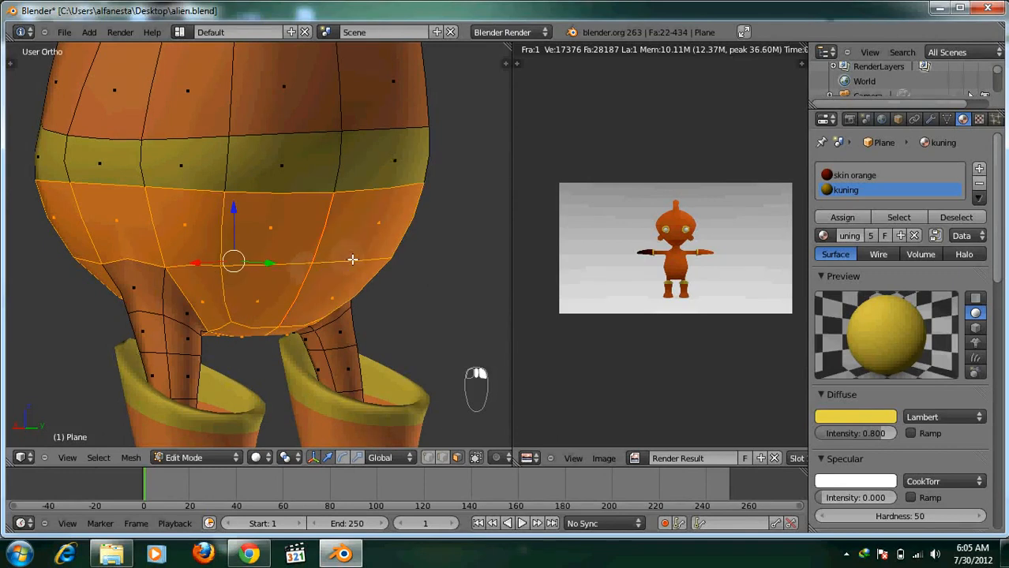
middle_drag(354, 261, 150, 262)
key(c)
drag(248, 250, 250, 282)
right_click(250, 283)
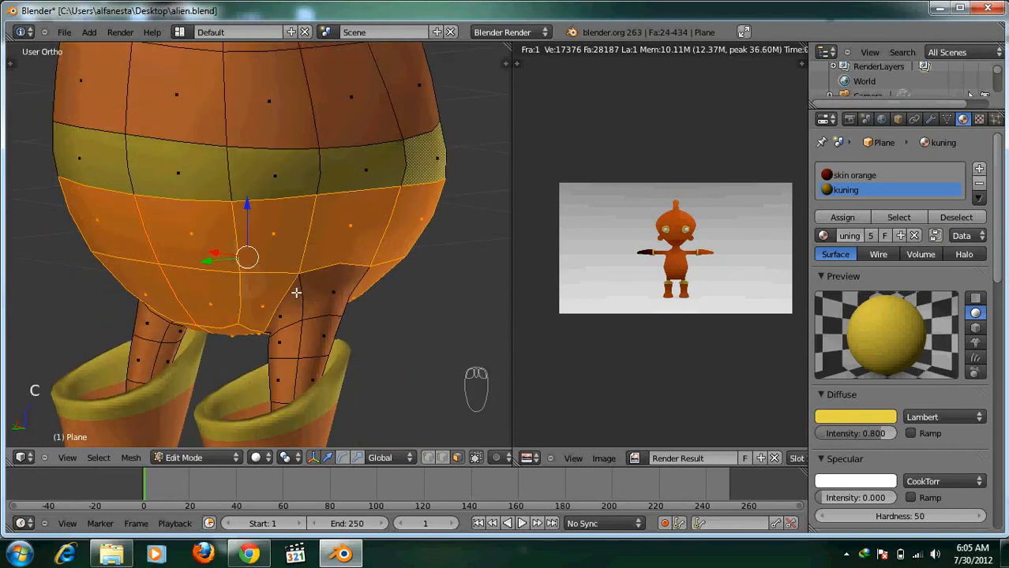
mouse_move(296, 290)
middle_down()
mouse_move(116, 289)
mouse_move(189, 295)
mouse_move(206, 284)
middle_up()
key(KP_1)
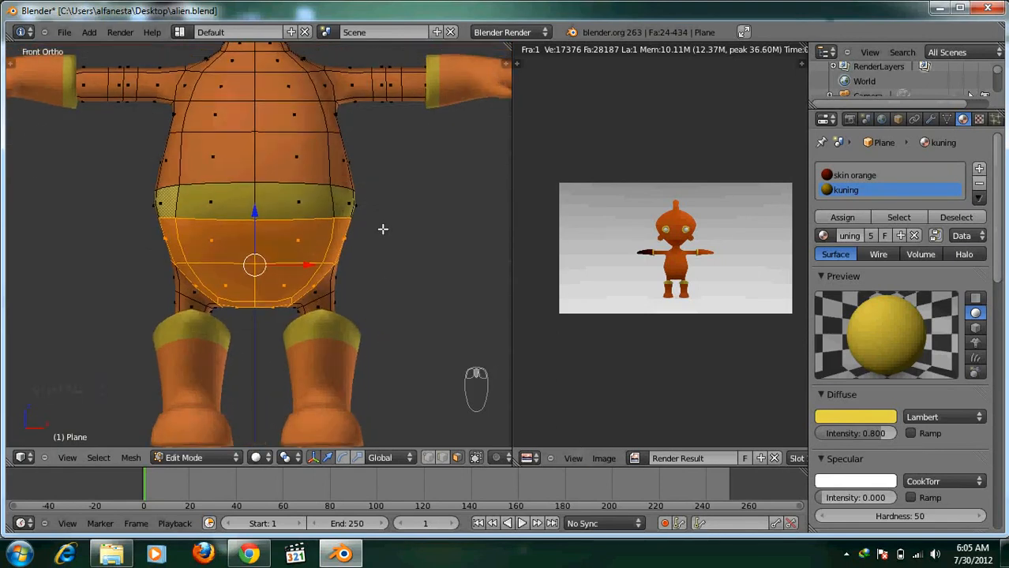
Step: Widen the UV/Image Editor area and open clna.png from the Desktop folder in it
scroll(383, 224, down, 4)
shift+middle_drag(383, 209, 378, 277)
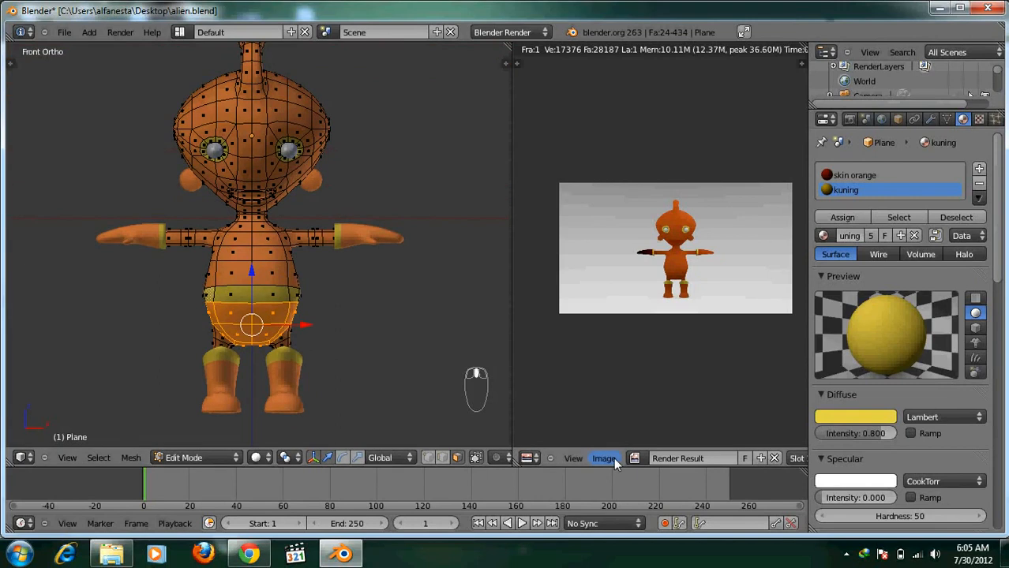
drag(514, 256, 473, 264)
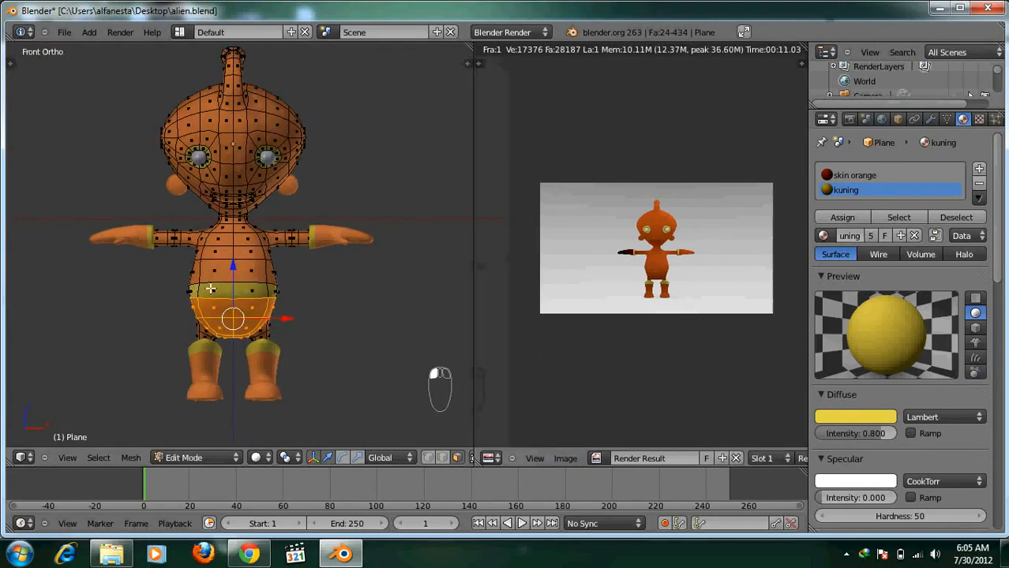
click(566, 458)
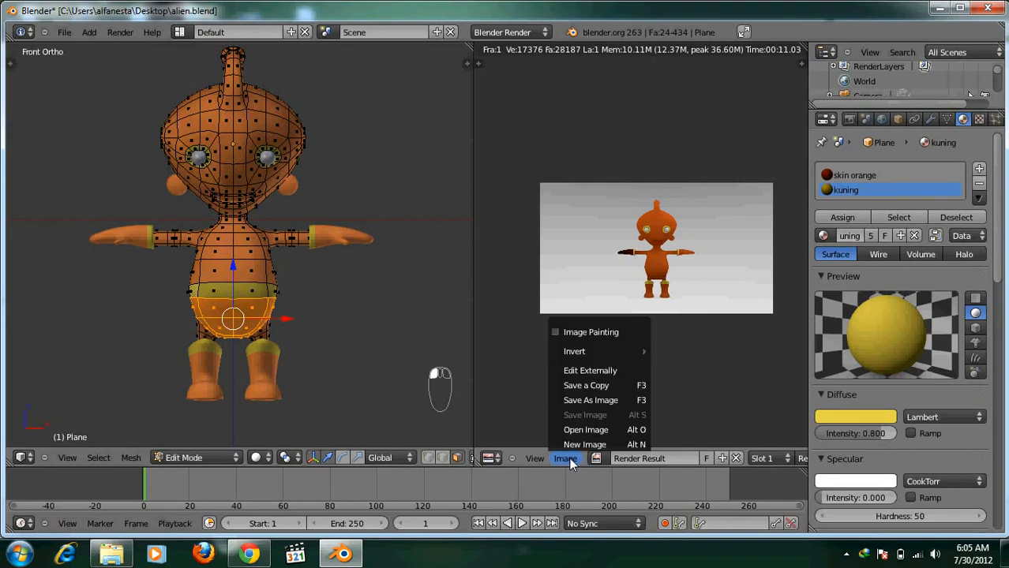
click(581, 430)
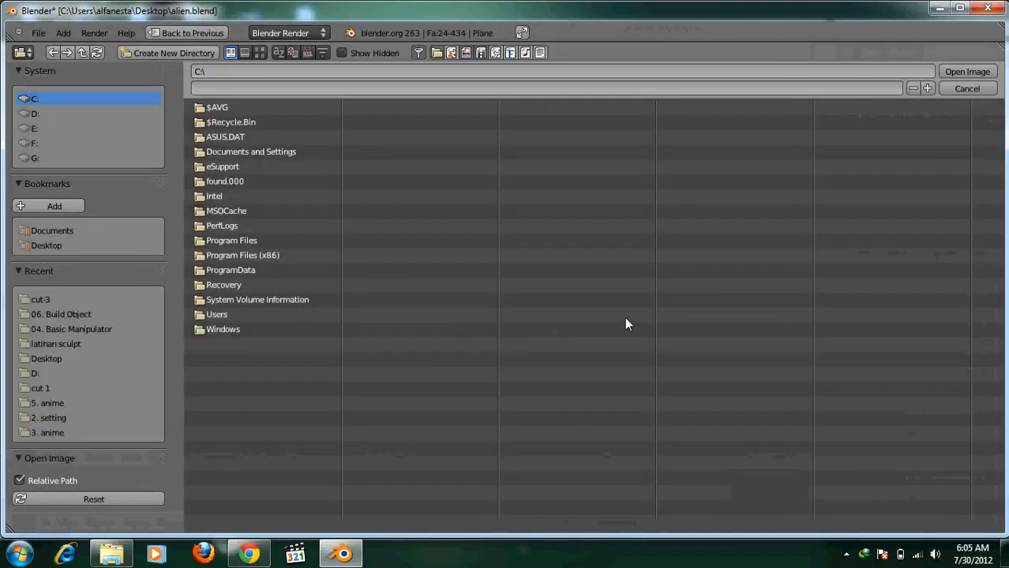
click(46, 245)
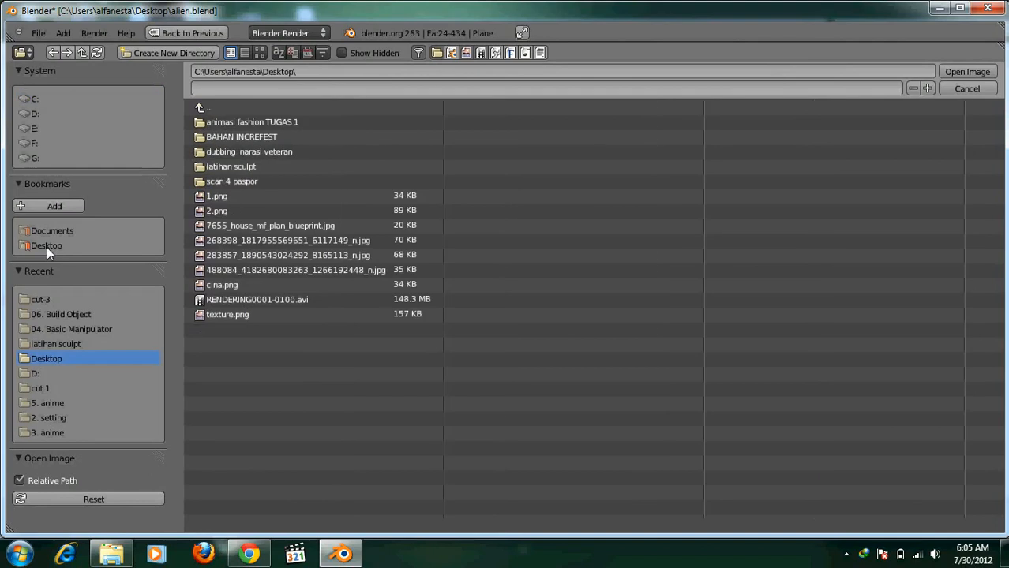
click(259, 52)
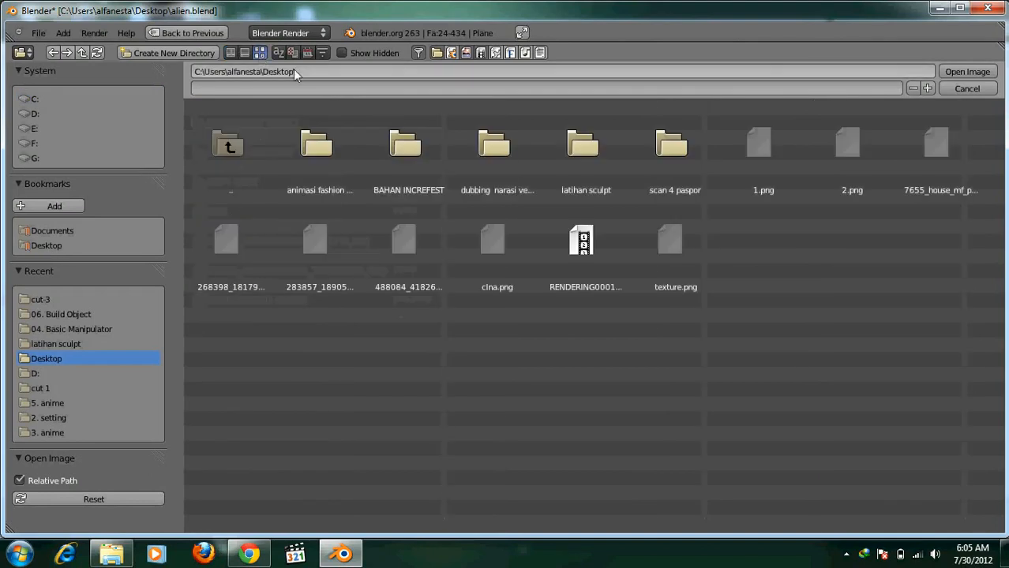
click(495, 246)
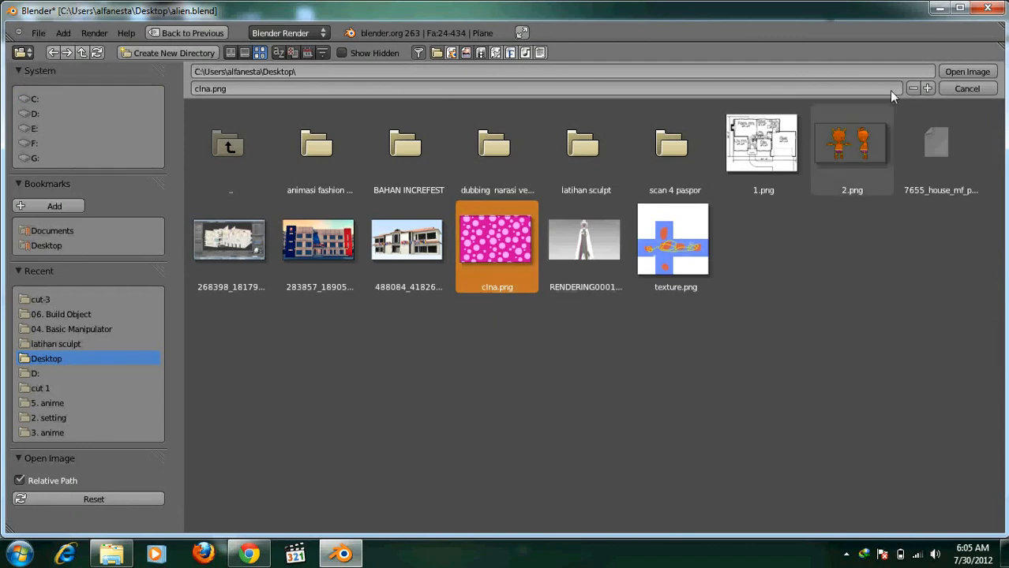
click(958, 72)
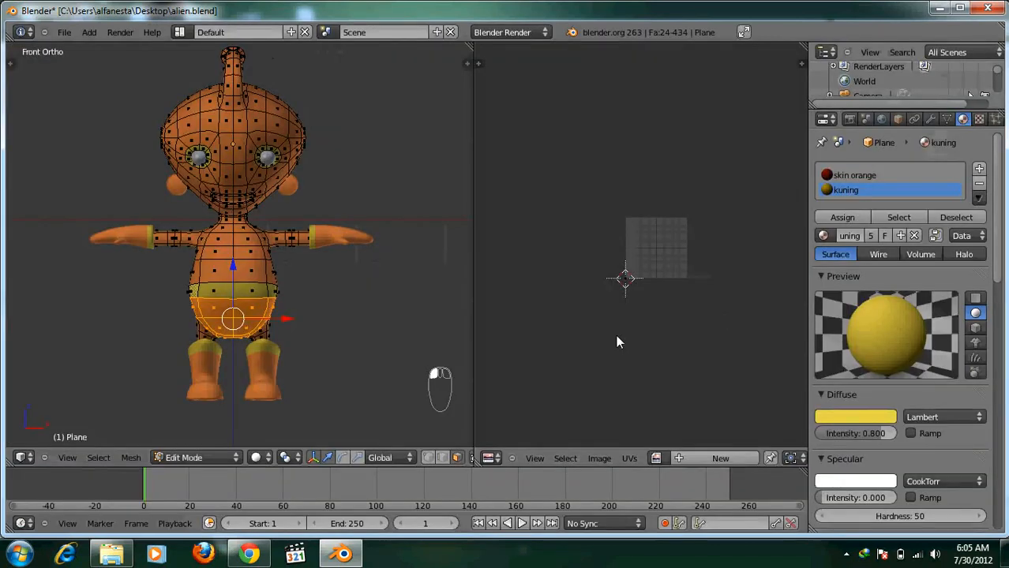
Step: Undo the selection of the single face just below the belt
scroll(617, 335, up, 3)
middle_drag(748, 251, 698, 232)
scroll(659, 234, up, 1)
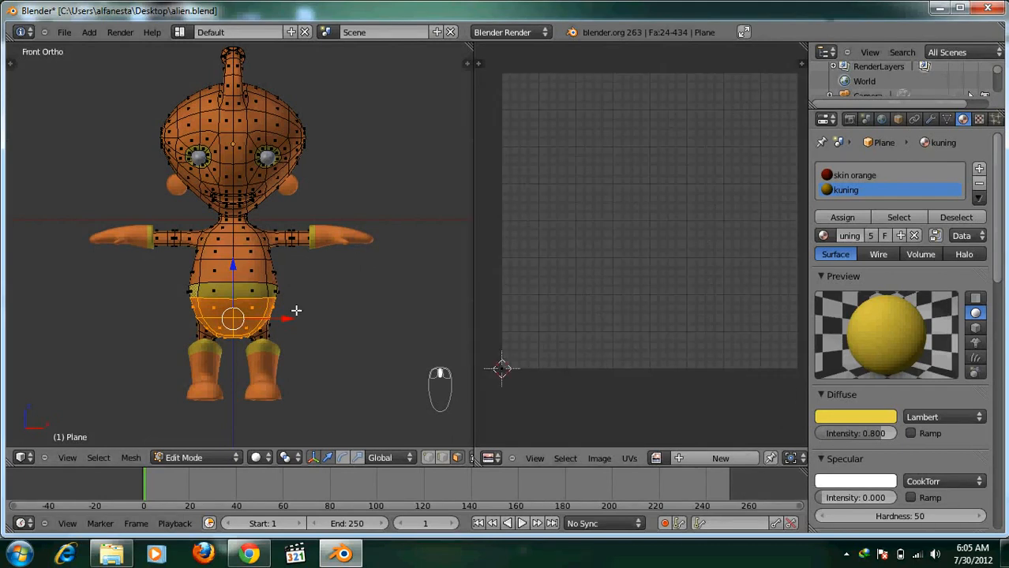
key(ctrl+z)
key(ctrl+z)
key(ctrl+z)
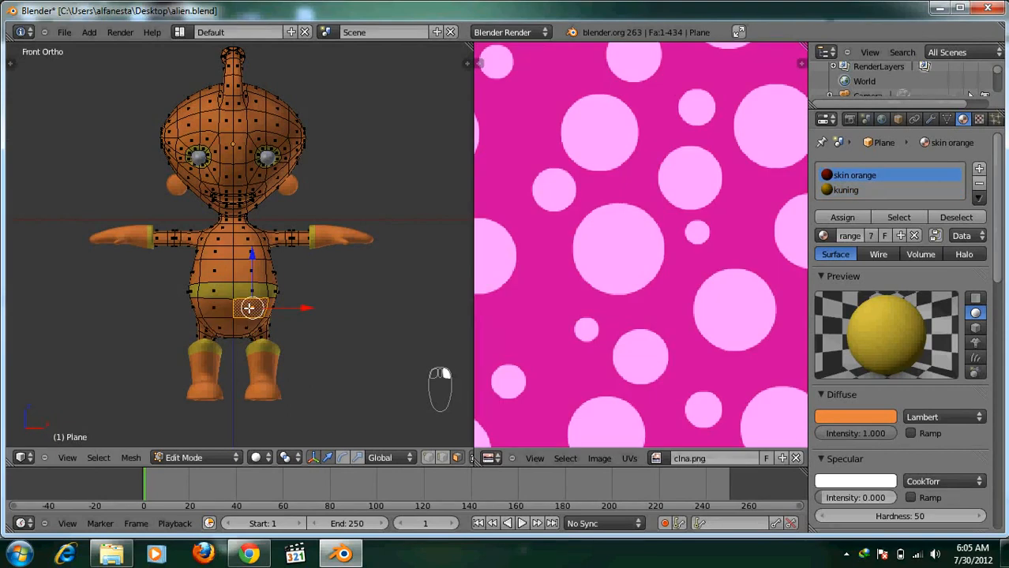
Step: Choose the loaded clna.png as the image for the selected faces in the UV/Image Editor
scroll(260, 310, down, 2)
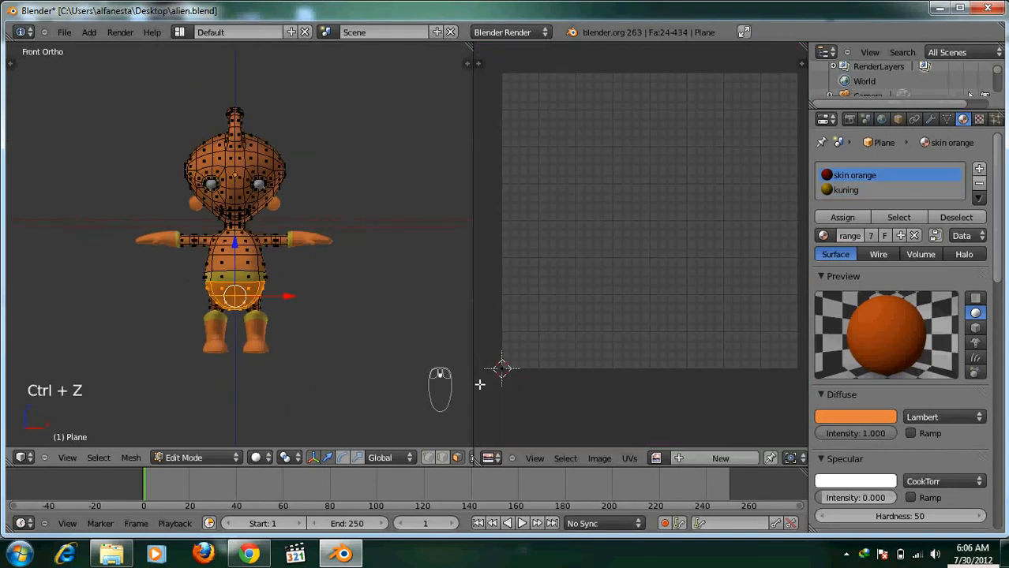
click(655, 458)
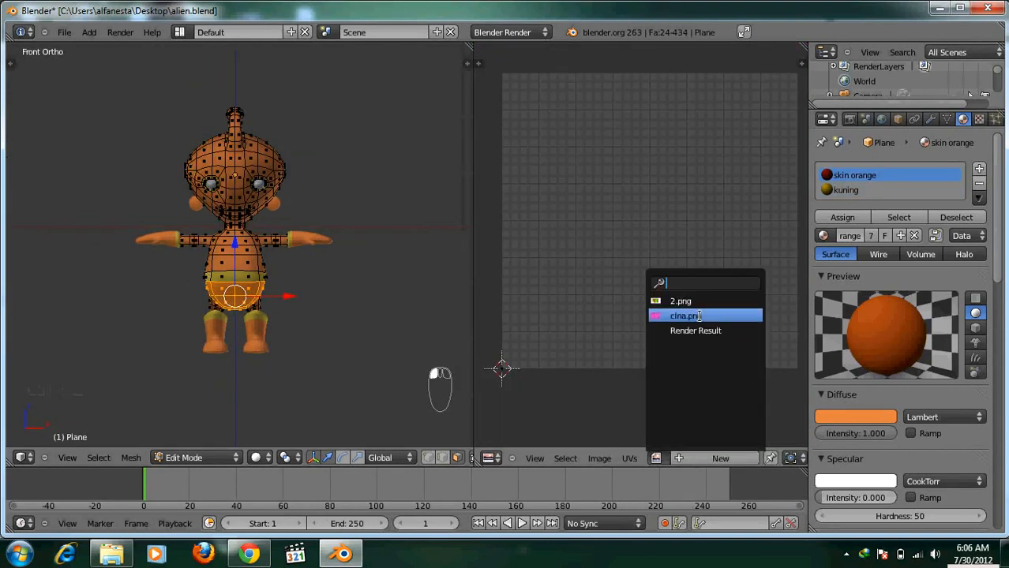
click(648, 314)
scroll(250, 303, up, 3)
Step: Select only the front face just below the belt beside the centre line, and fit the whole dotted image in its area
right_click(245, 322)
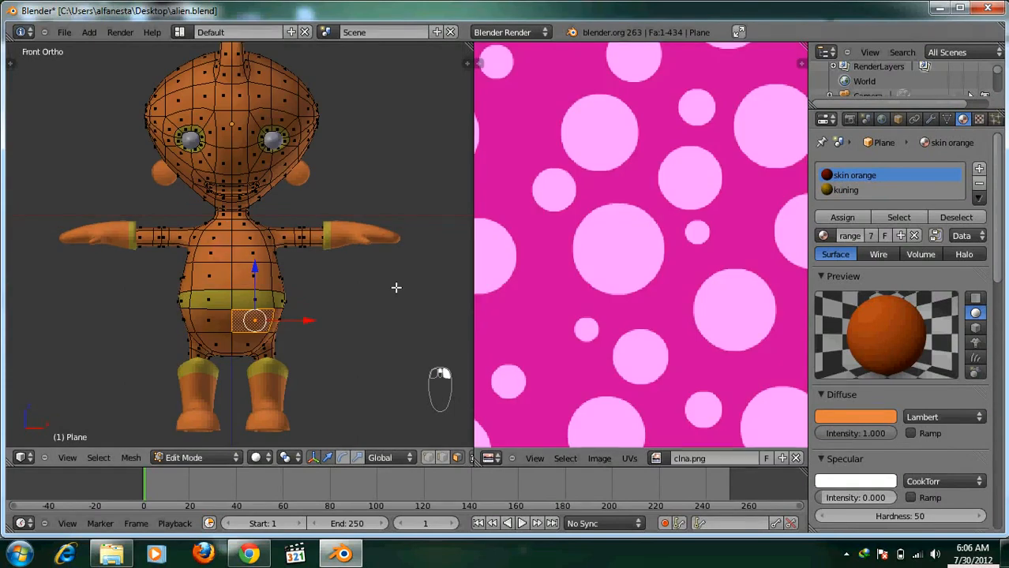
scroll(661, 281, down, 5)
scroll(334, 309, up, 6)
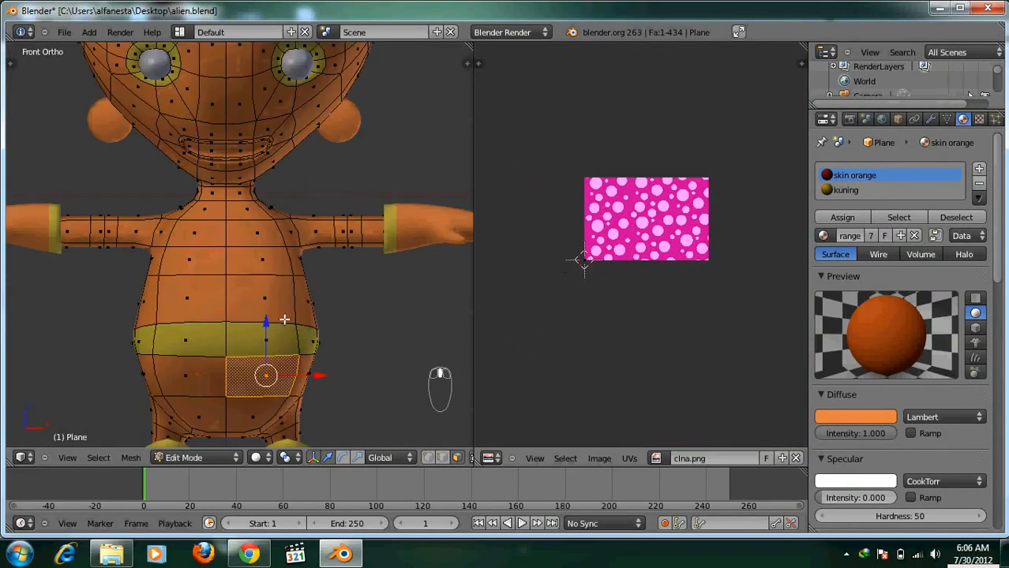
scroll(334, 309, down, 2)
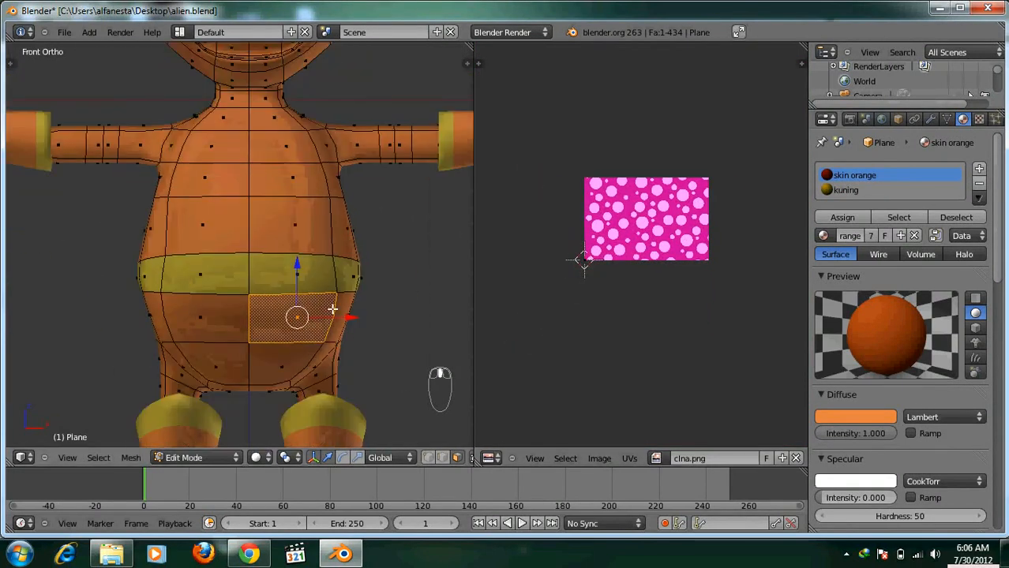
Step: Circle-select the remaining front faces below the belt, plus the matching faces on the back of the body
key(c)
mouse_move(158, 320)
mouse_down()
mouse_move(203, 336)
mouse_move(193, 341)
mouse_move(247, 375)
mouse_move(306, 345)
mouse_move(318, 319)
mouse_up()
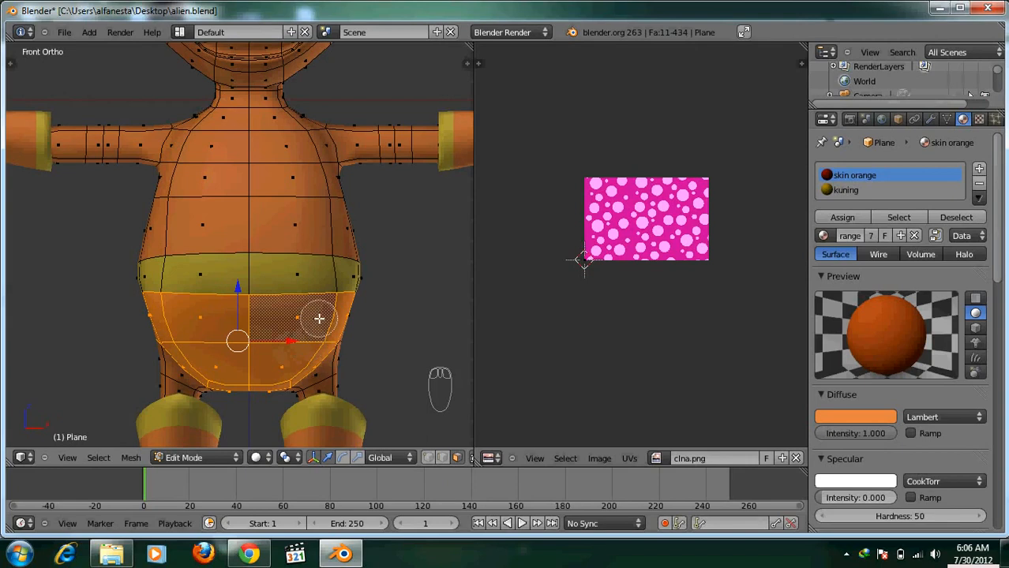
right_click(319, 318)
key(ctrl+KP_1)
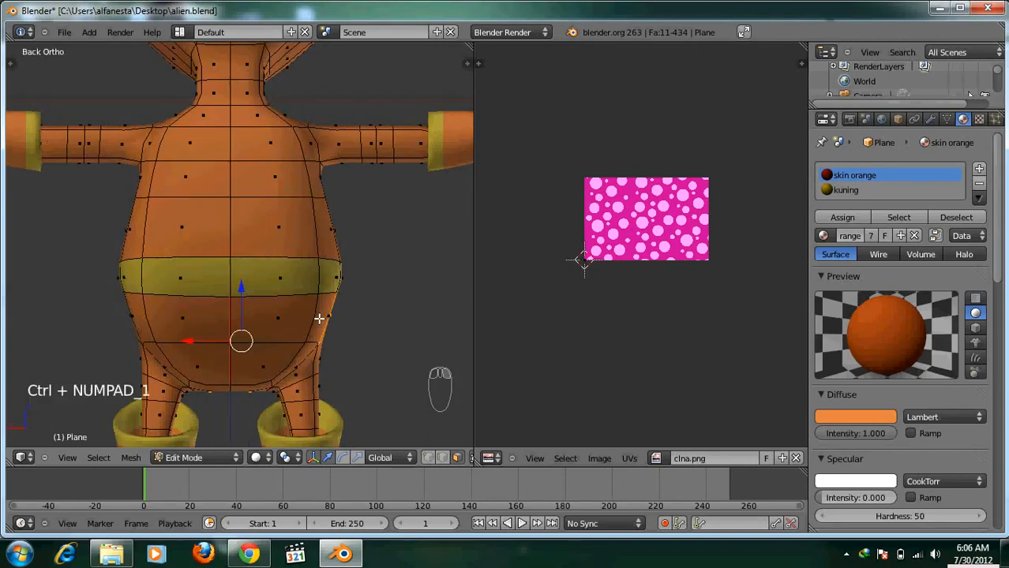
key(c)
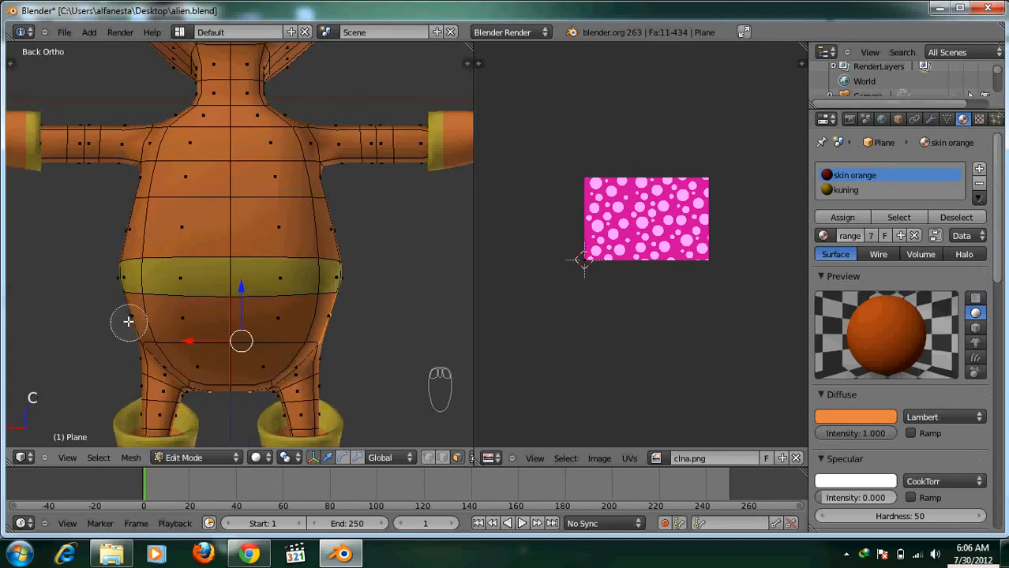
mouse_move(131, 322)
mouse_down()
mouse_move(185, 348)
mouse_move(176, 345)
mouse_move(209, 342)
mouse_move(221, 388)
mouse_move(279, 339)
mouse_up()
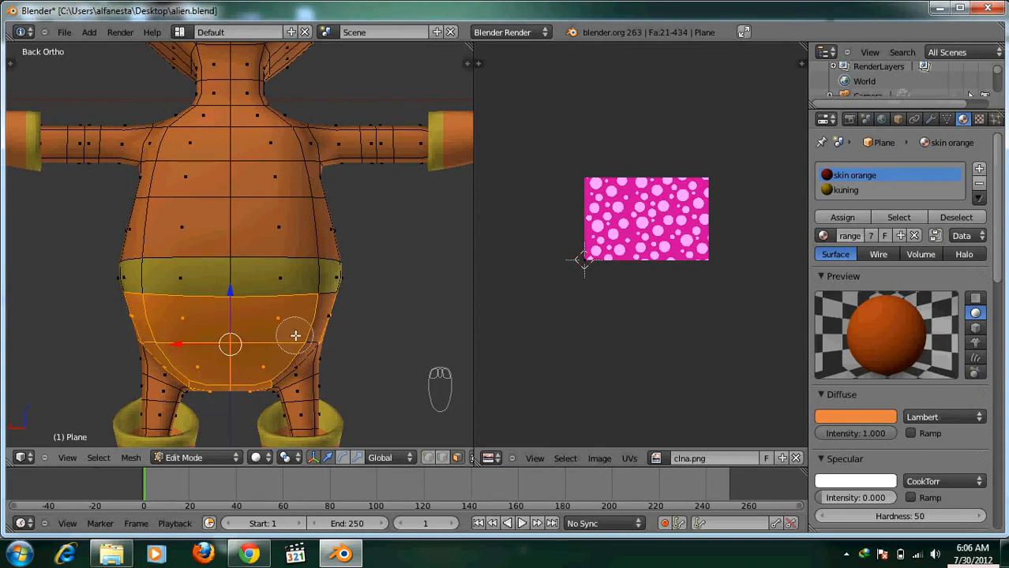
drag(293, 334, 298, 332)
right_click(298, 332)
Step: Add the missed faces on the underside of the body between the legs to the selection
mouse_move(298, 332)
middle_down()
mouse_move(276, 315)
mouse_move(270, 237)
mouse_move(234, 158)
mouse_move(266, 182)
mouse_move(265, 228)
middle_up()
key(c)
click(259, 201)
right_click(268, 205)
middle_drag(186, 389, 280, 324)
key(KP_1)
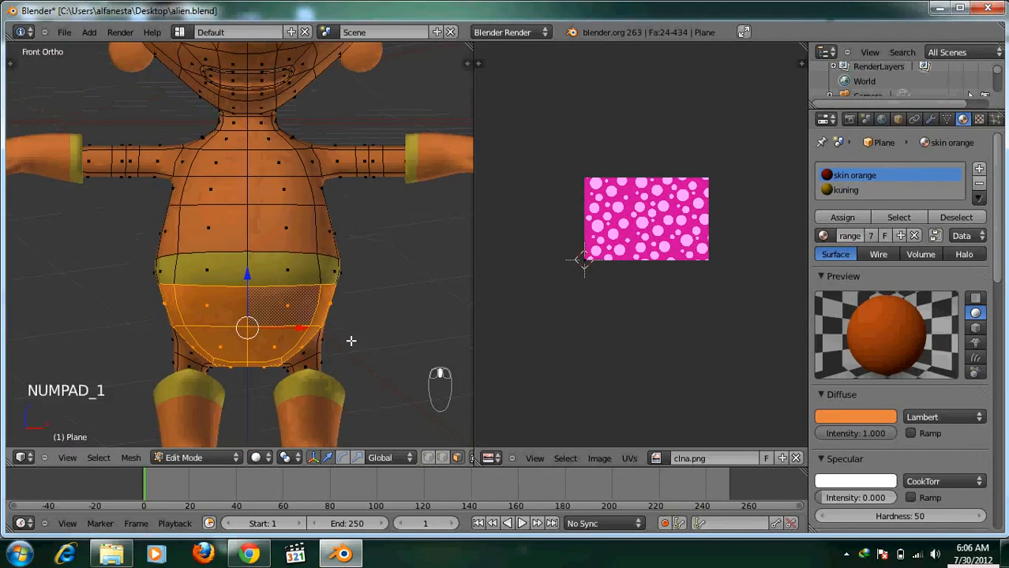
Step: Unwrap the selected faces below the belt onto the dotted clna.png image using the standard Unwrap method
scroll(336, 308, down, 3)
scroll(340, 314, up, 3)
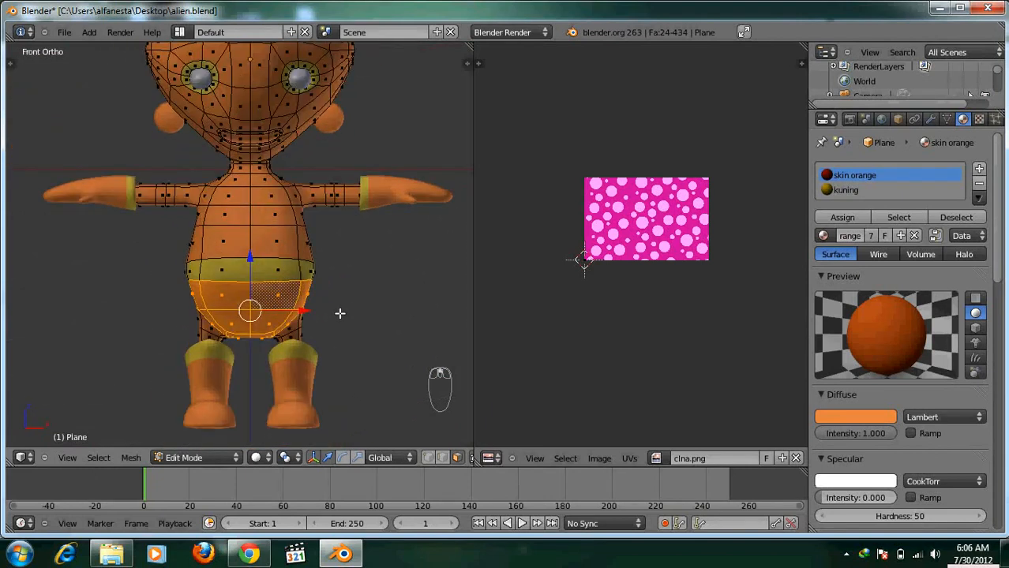
key(u)
key(u)
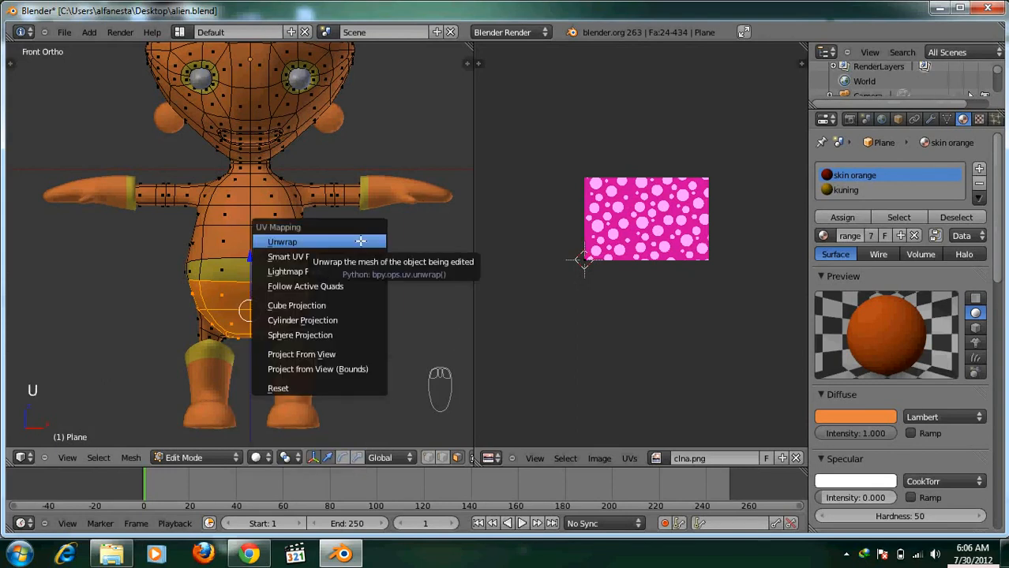
click(361, 241)
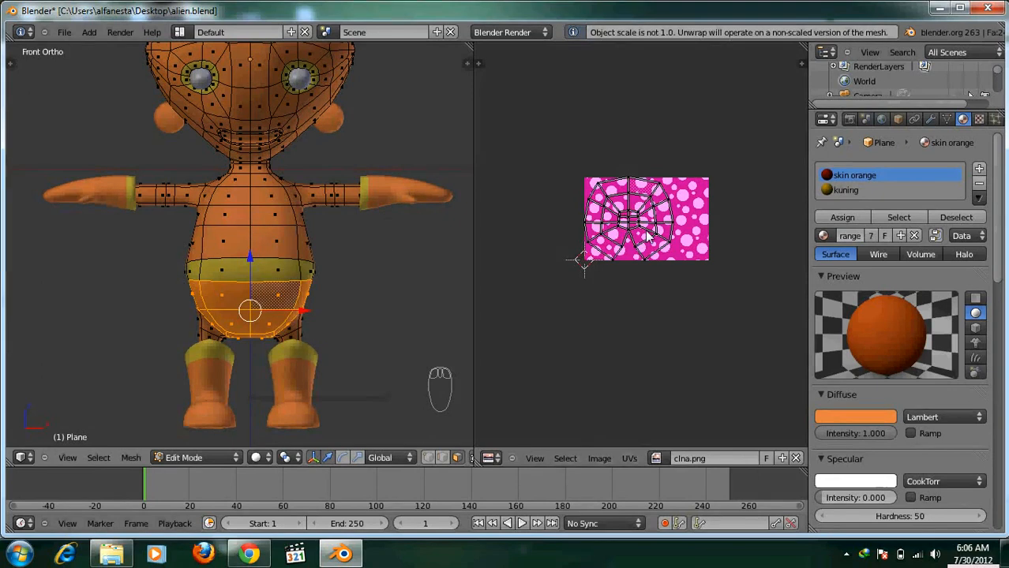
scroll(645, 235, up, 3)
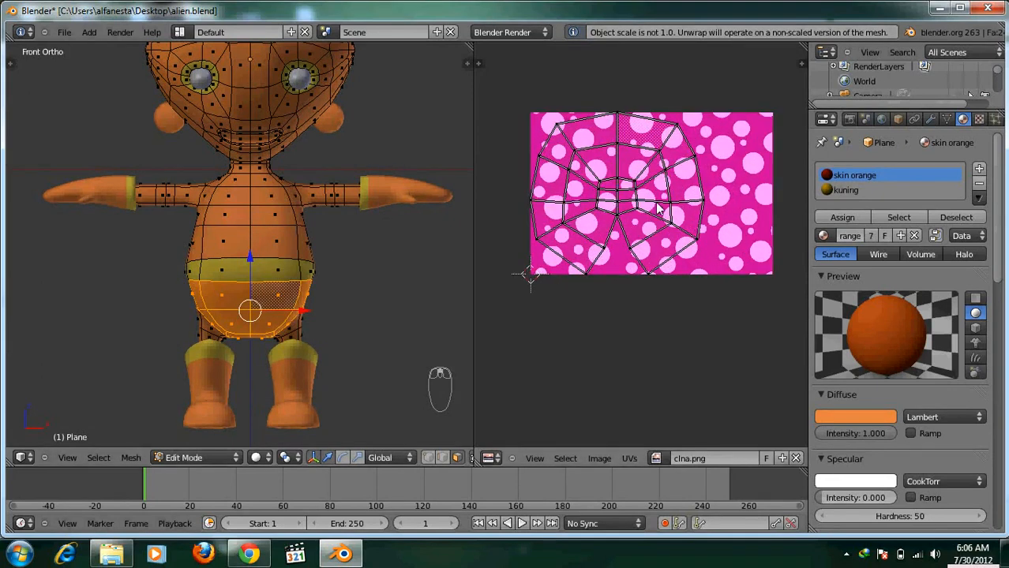
scroll(657, 203, down, 2)
middle_drag(621, 189, 636, 222)
scroll(365, 259, down, 3)
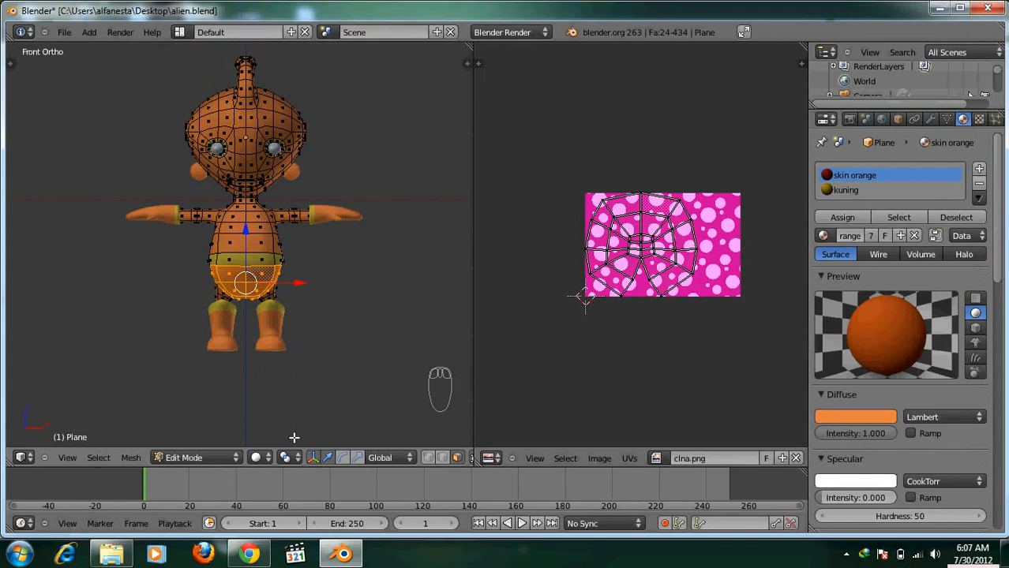
Step: Set the 3D view's viewport shading to Texture and inspect the selected faces from the side
click(265, 458)
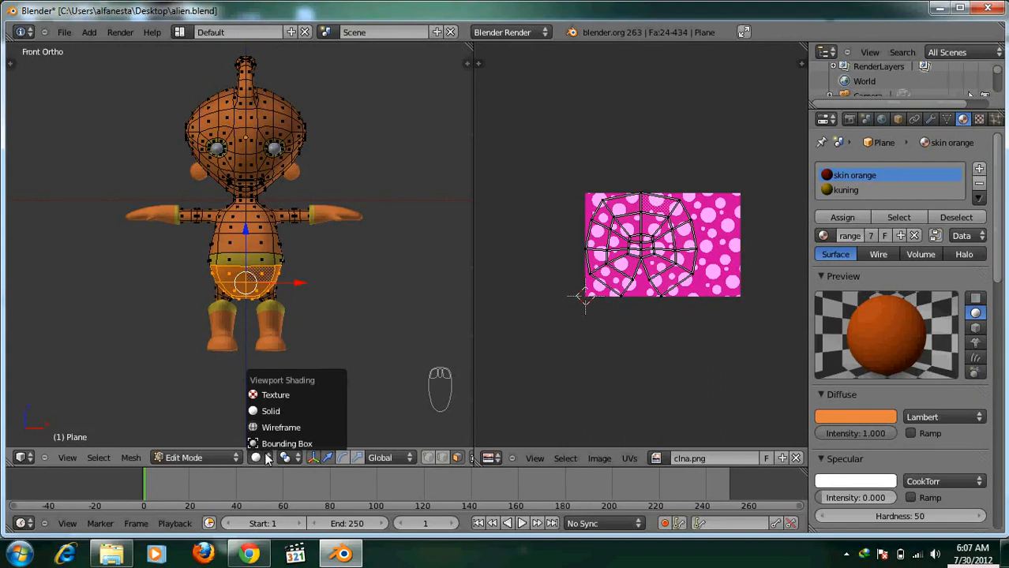
click(282, 395)
scroll(272, 306, up, 3)
middle_drag(275, 314, 142, 306)
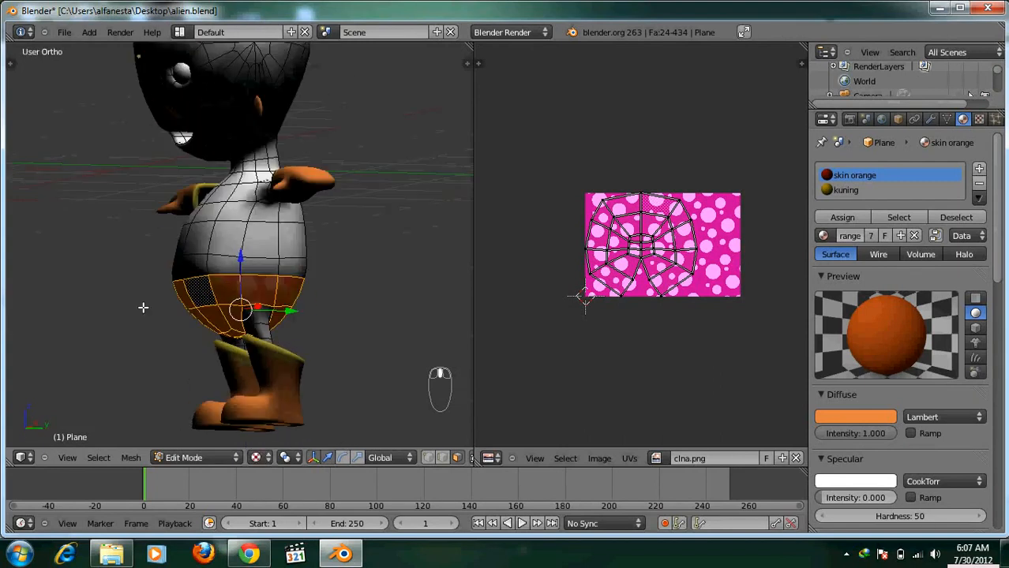
scroll(229, 321, up, 1)
scroll(227, 444, down, 6)
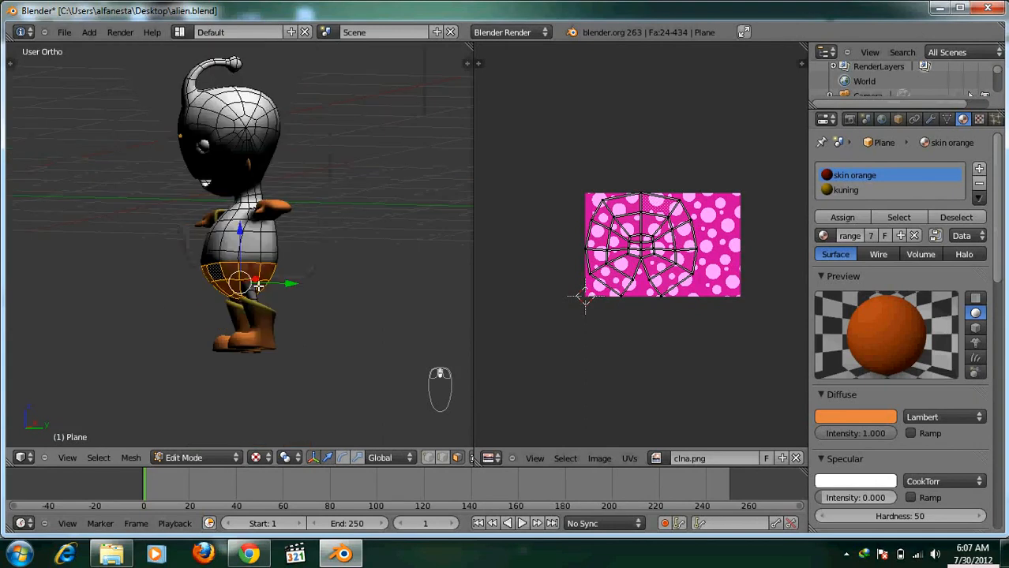
Step: Switch to Object Mode, select the lamp above the character and move it along the Y axis to the character's front
click(219, 454)
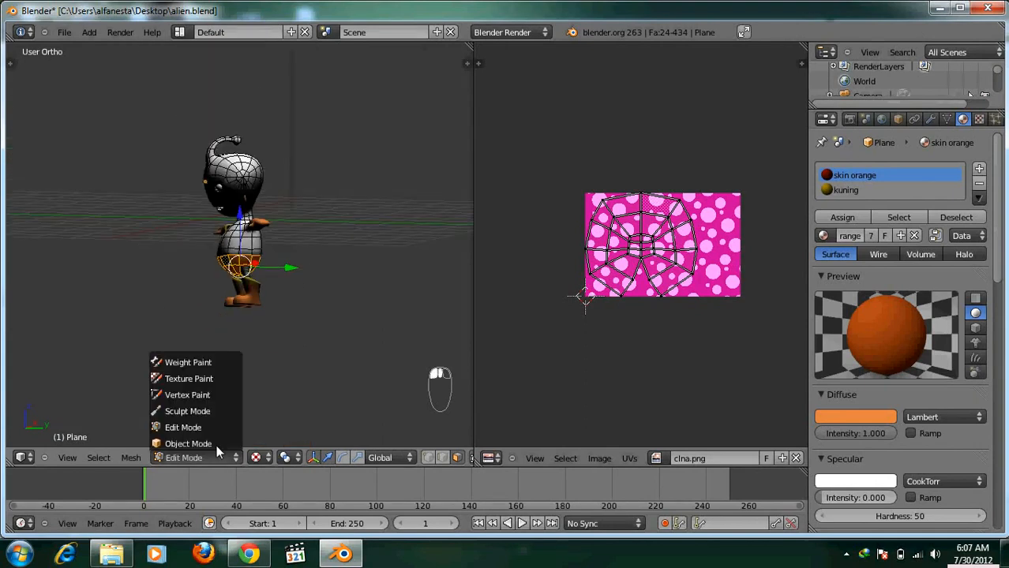
click(216, 444)
scroll(261, 308, down, 3)
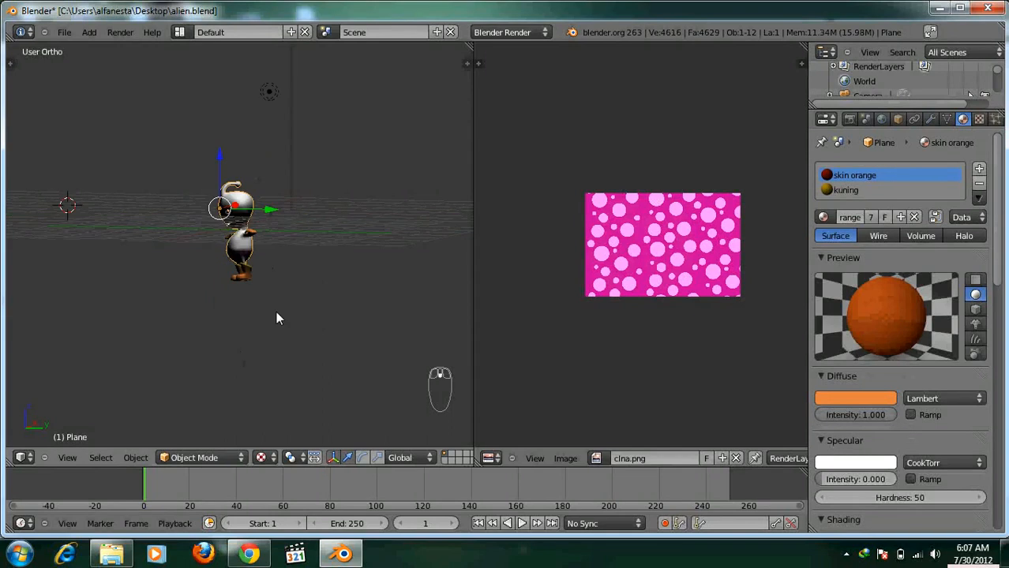
shift+scroll(273, 261, up, 2)
right_click(268, 204)
middle_drag(277, 301, 261, 237)
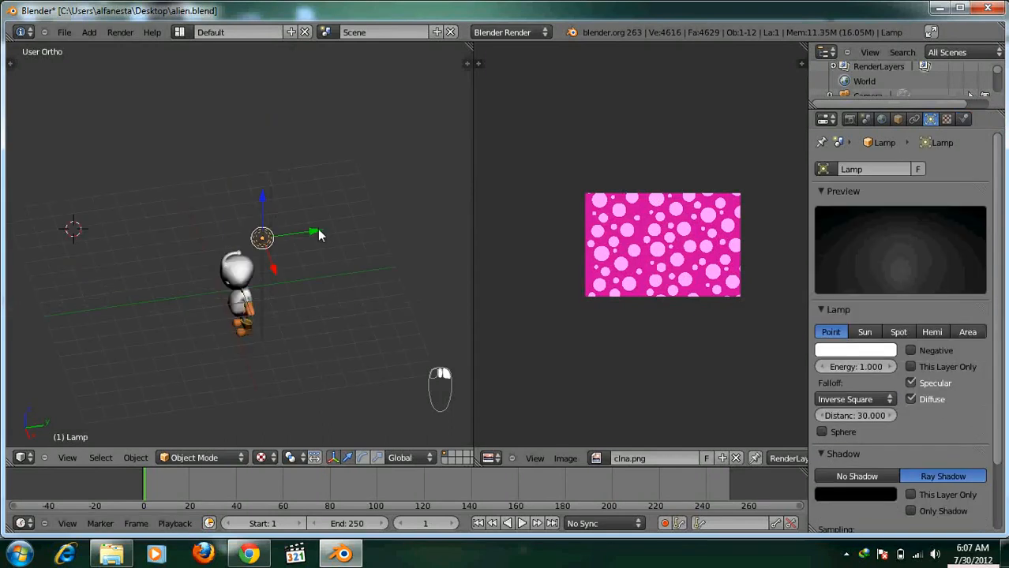
key(g)
key(y)
click(178, 268)
Step: Lower the lamp along the Z axis in front view and examine the dotted texture on the lower body
middle_drag(177, 268, 323, 261)
key(KP_1)
scroll(310, 246, down, 2)
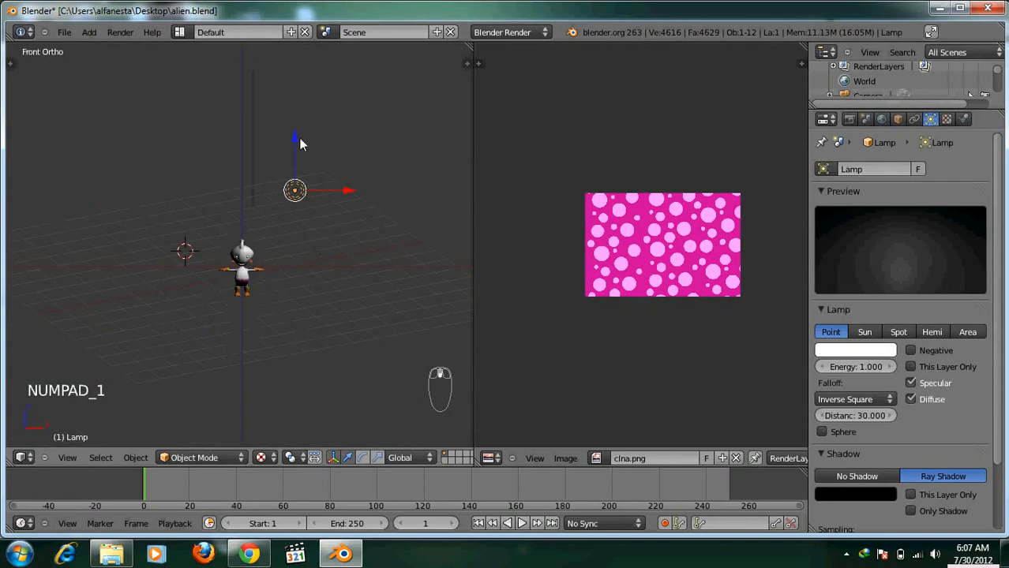
key(g)
key(z)
click(296, 221)
scroll(298, 242, up, 10)
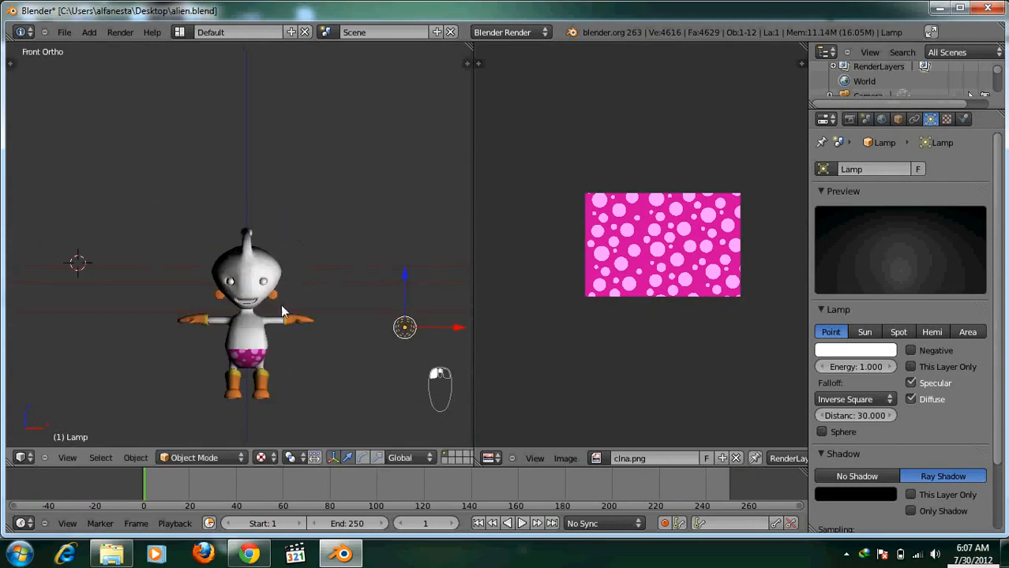
shift+middle_drag(300, 250, 257, 213)
scroll(203, 233, up, 2)
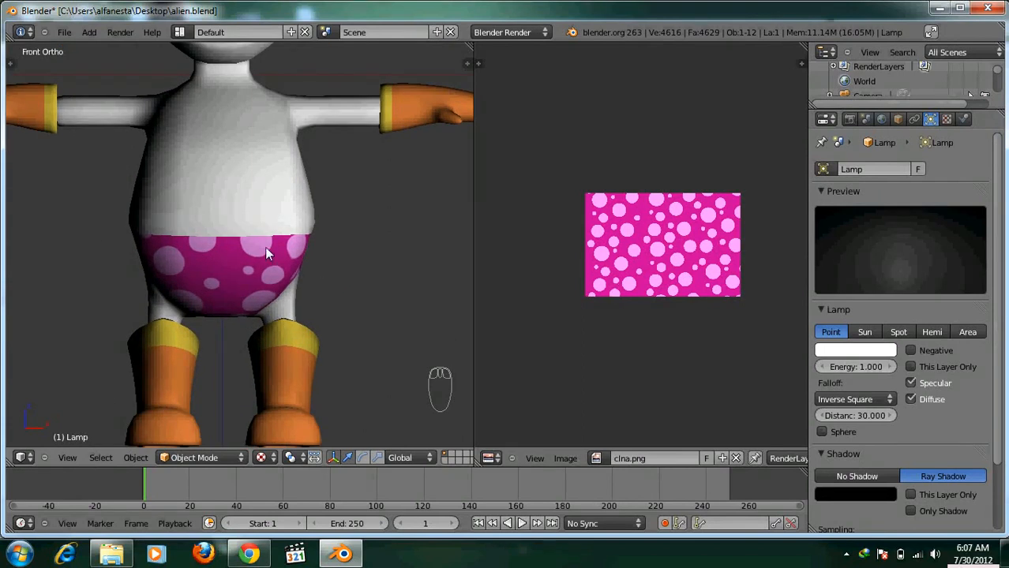
Step: Select the body mesh, enter Edit Mode and select its whole UV layout in the UV/Image Editor
right_click(264, 247)
key(Tab)
middle_drag(621, 263, 615, 264)
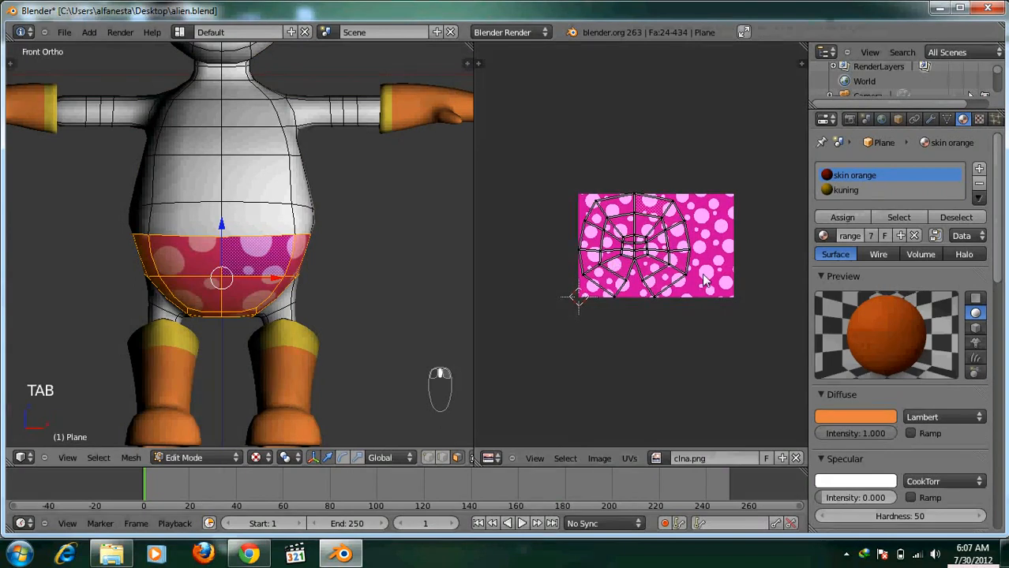
key(a)
key(a)
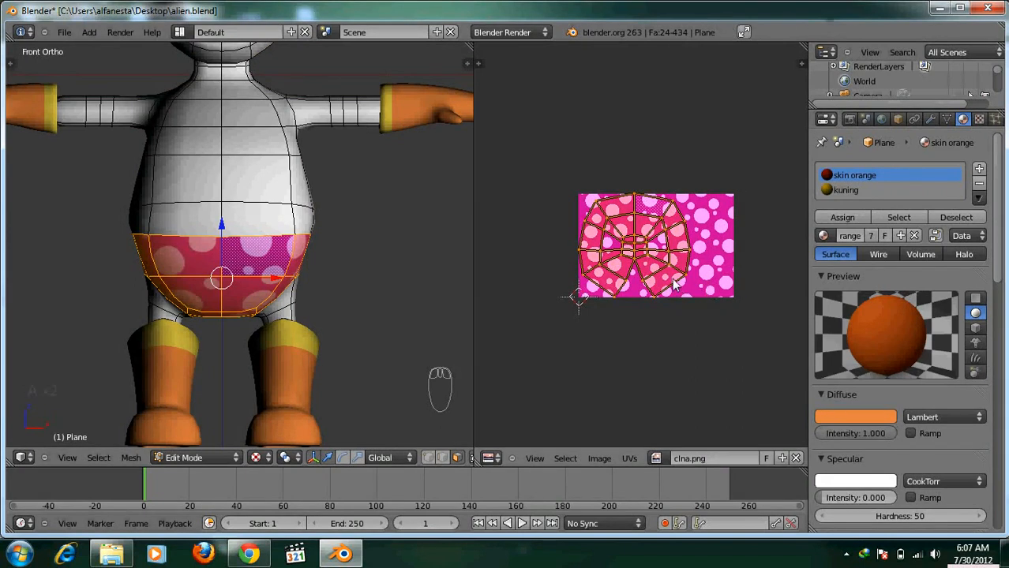
Step: Try moving and scaling the selected UV layout over the dotted image
key(g)
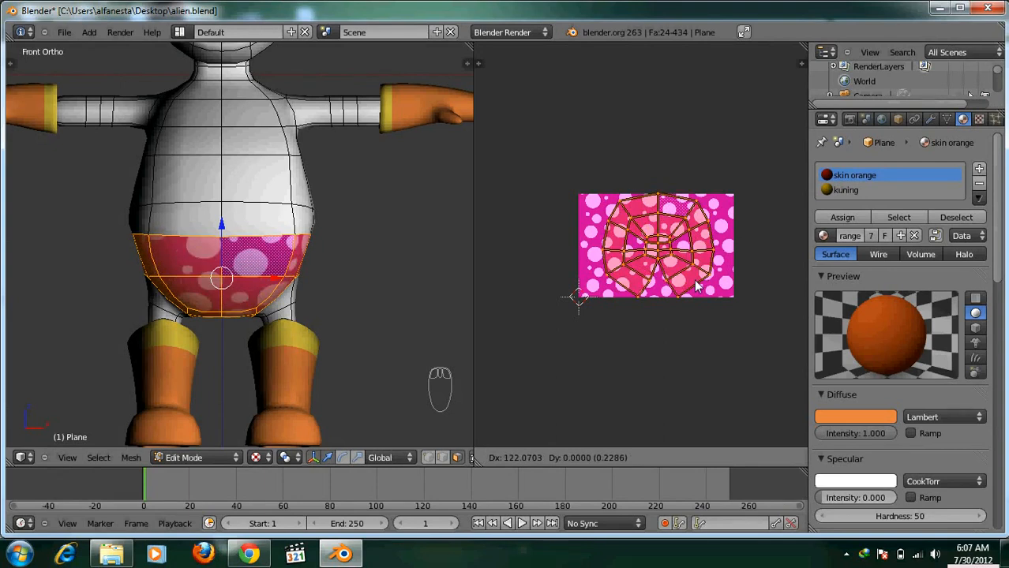
key(s)
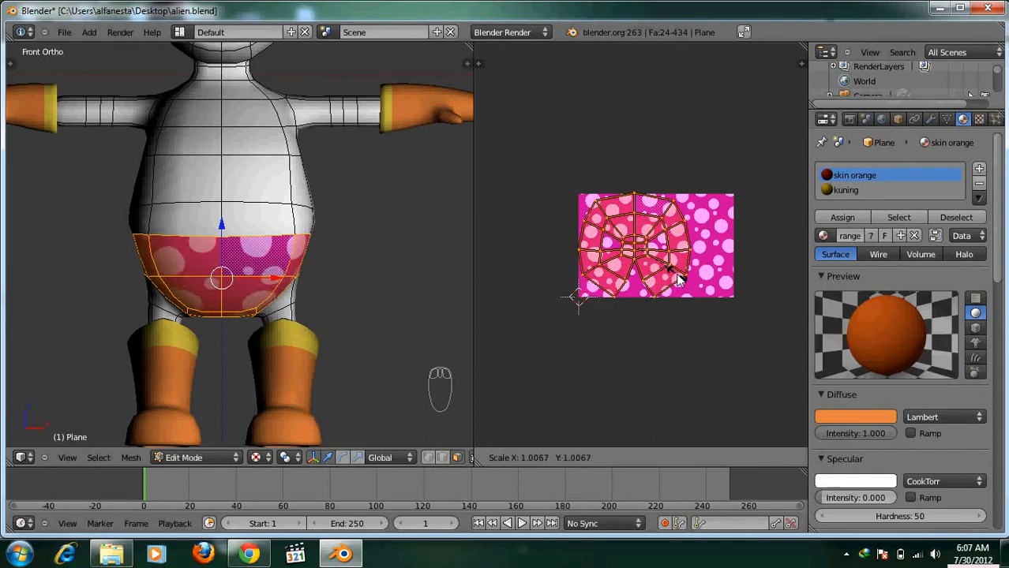
click(678, 280)
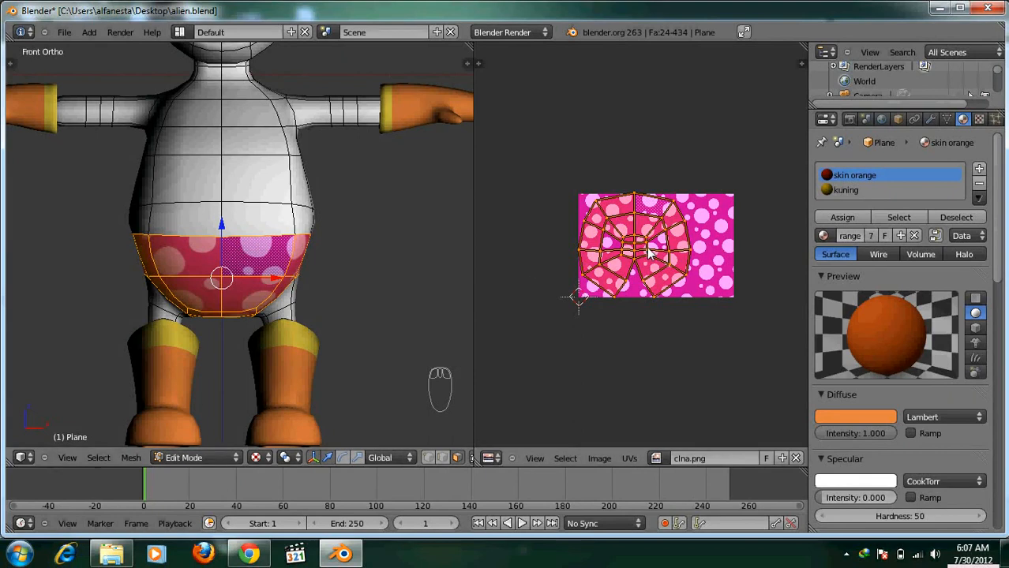
Step: Move the UV layout about 88 pixels right and 8 pixels down on the dotted image, and check the pattern on the body
key(g)
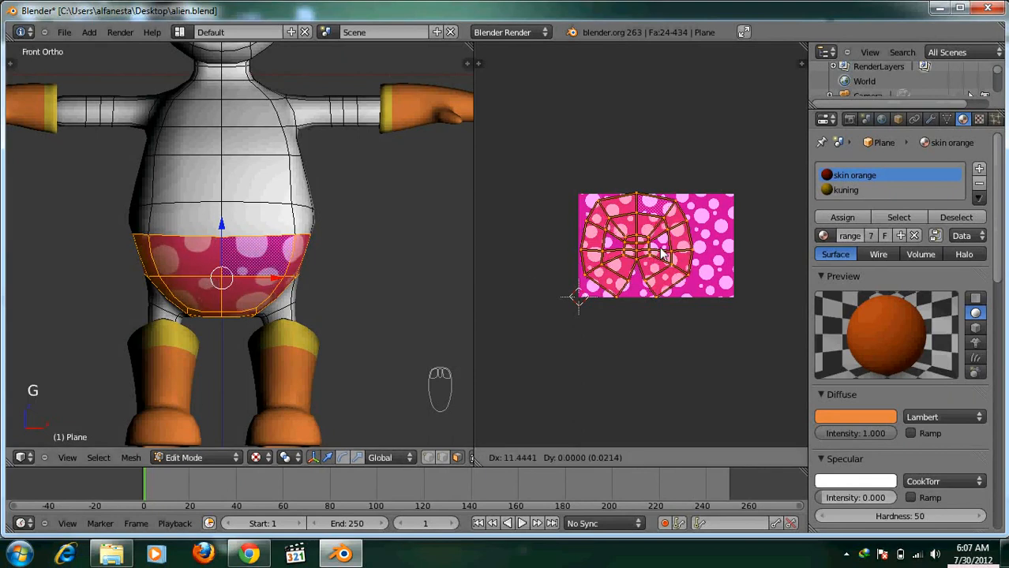
click(670, 254)
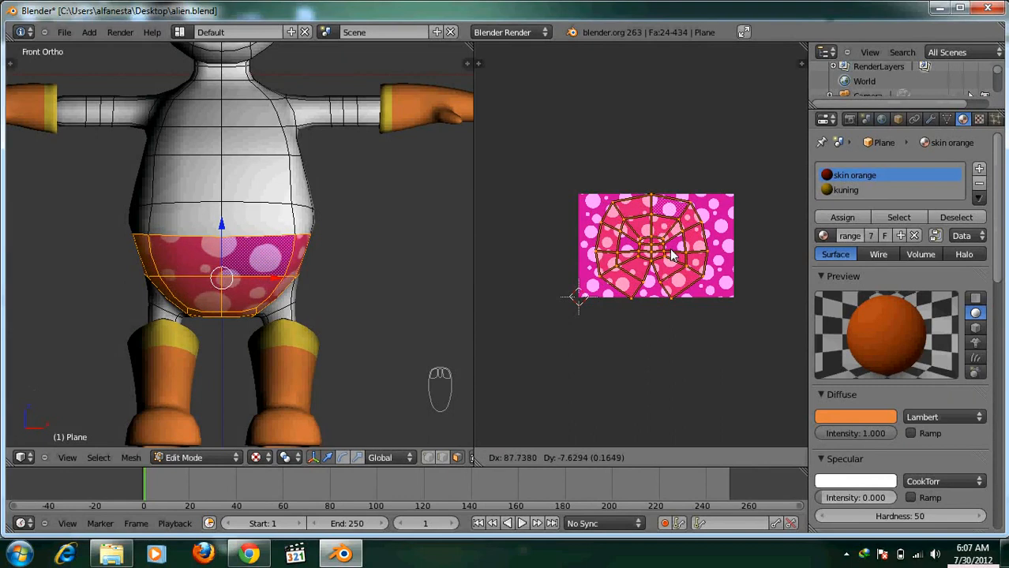
scroll(282, 265, up, 1)
scroll(283, 265, down, 3)
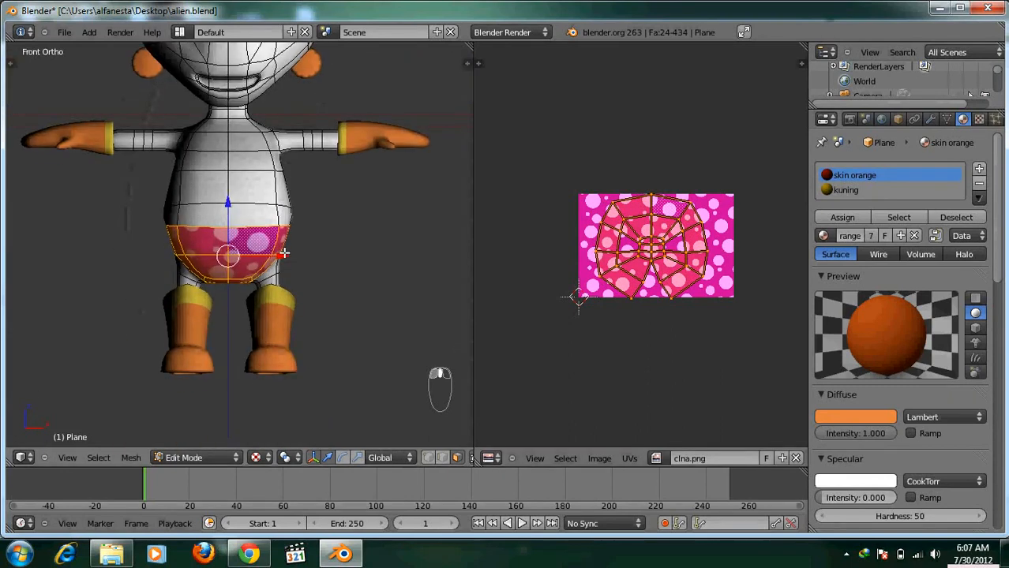
scroll(292, 284, up, 2)
scroll(319, 332, down, 2)
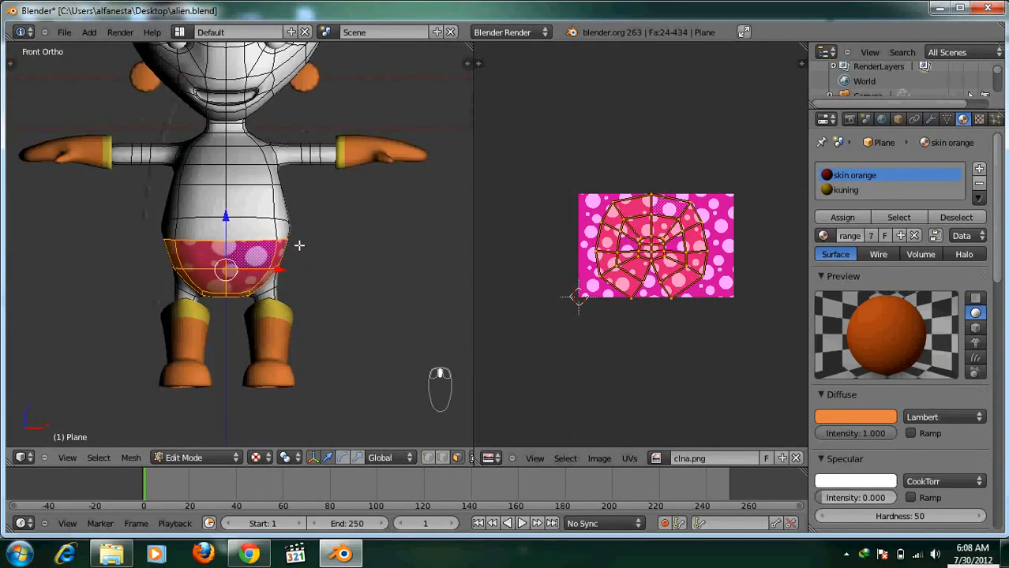
middle_drag(298, 247, 255, 294)
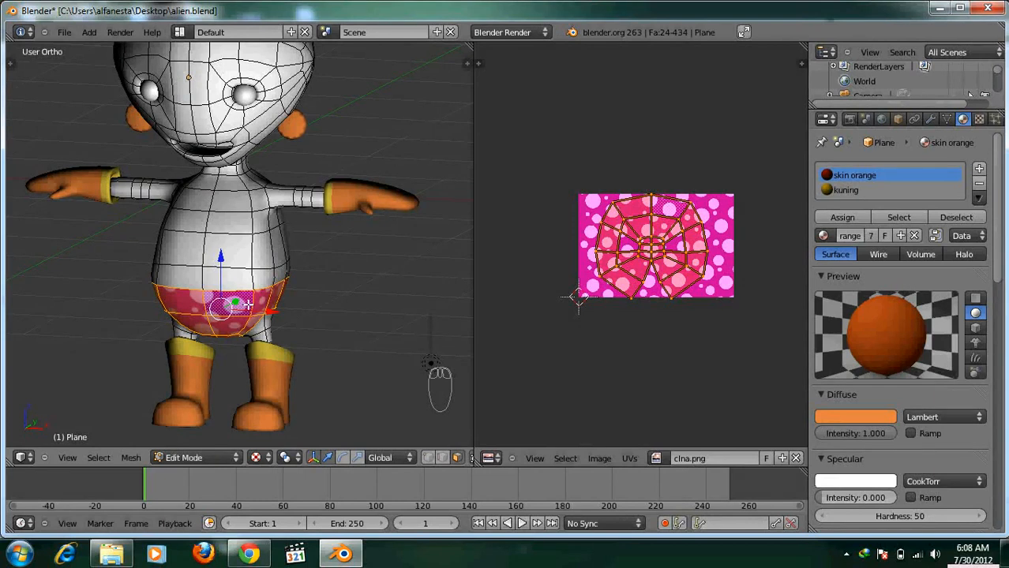
Step: Render the current frame to check the character's materials, and return to the 3D view
key(F12)
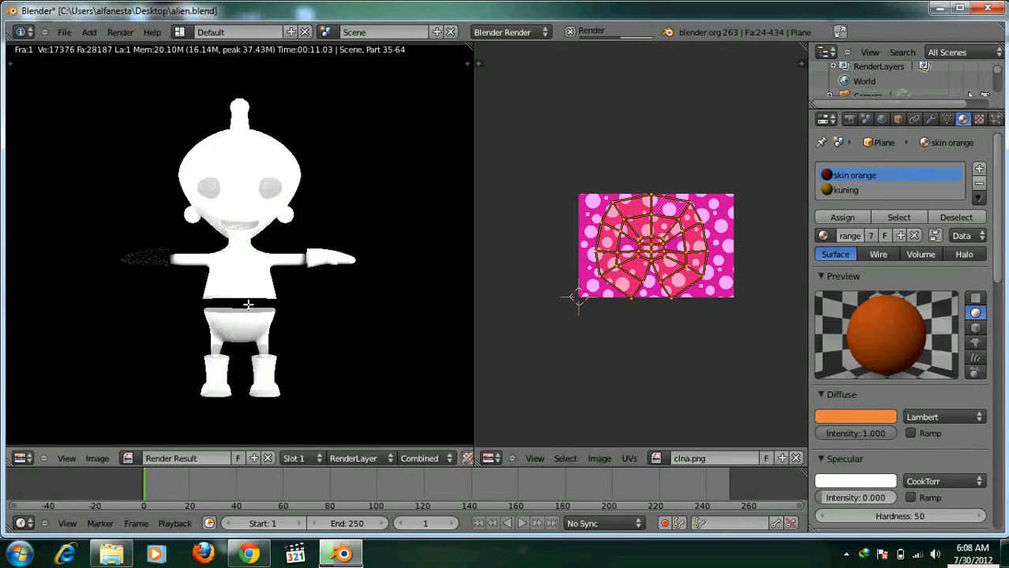
key(F12)
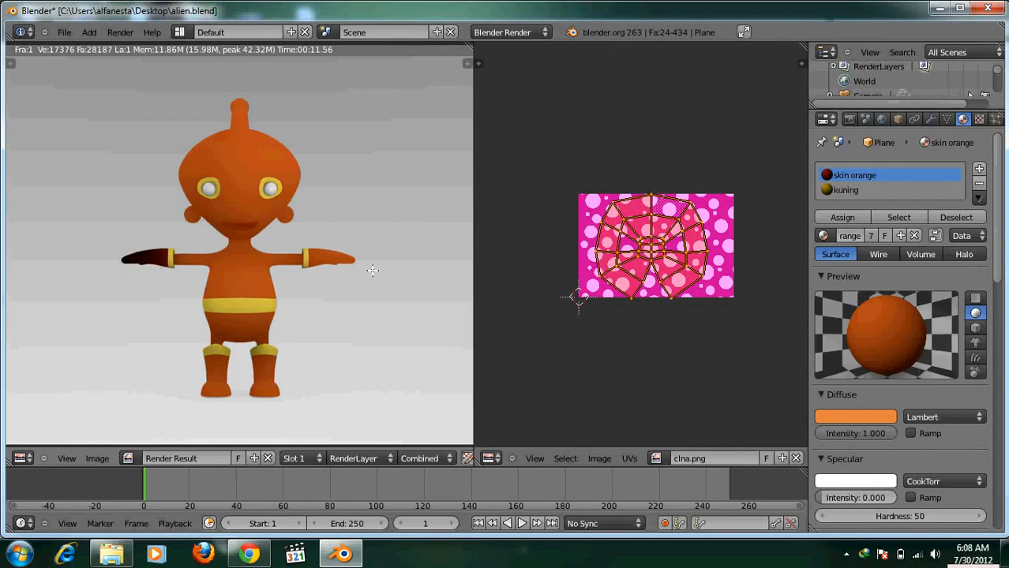
key(Escape)
Step: Add a third material slot to the body below kuning and create a new material in it
middle_drag(309, 270, 308, 299)
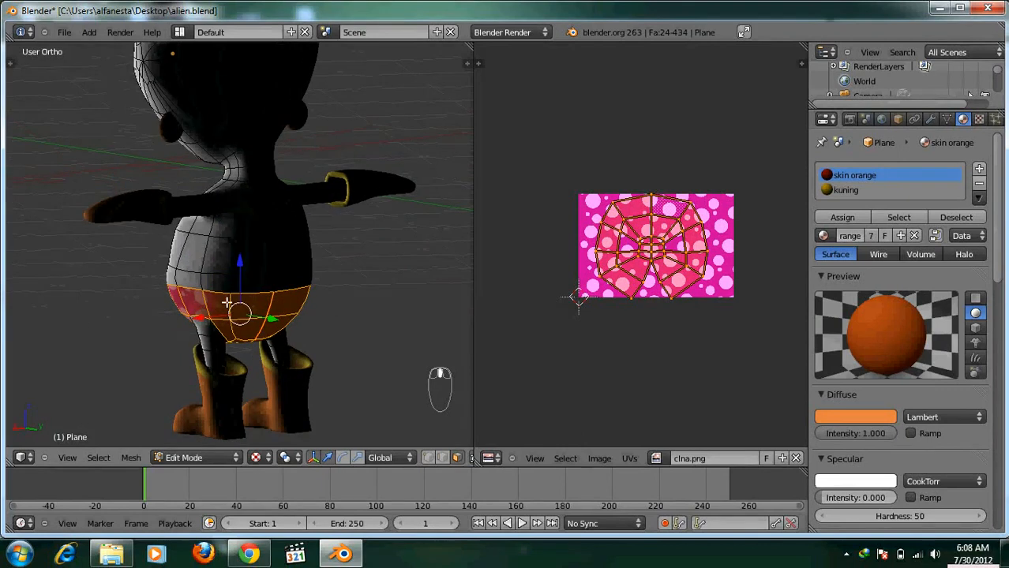
click(842, 190)
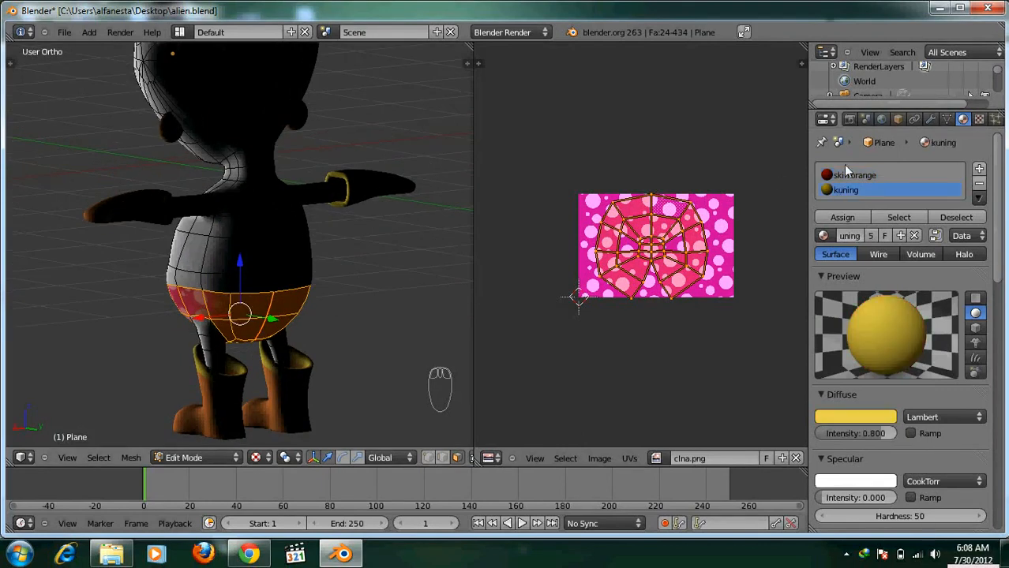
click(981, 170)
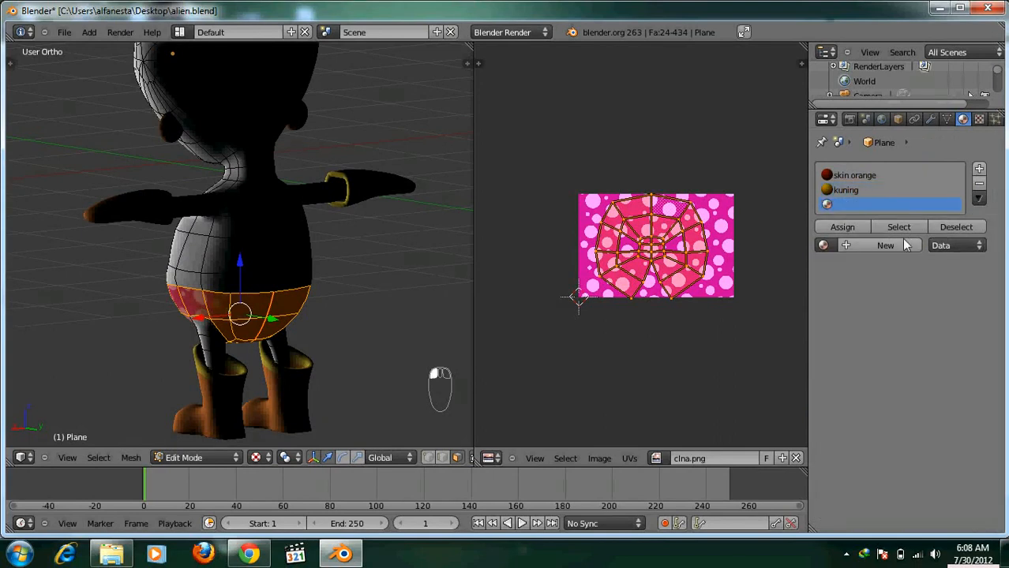
click(890, 243)
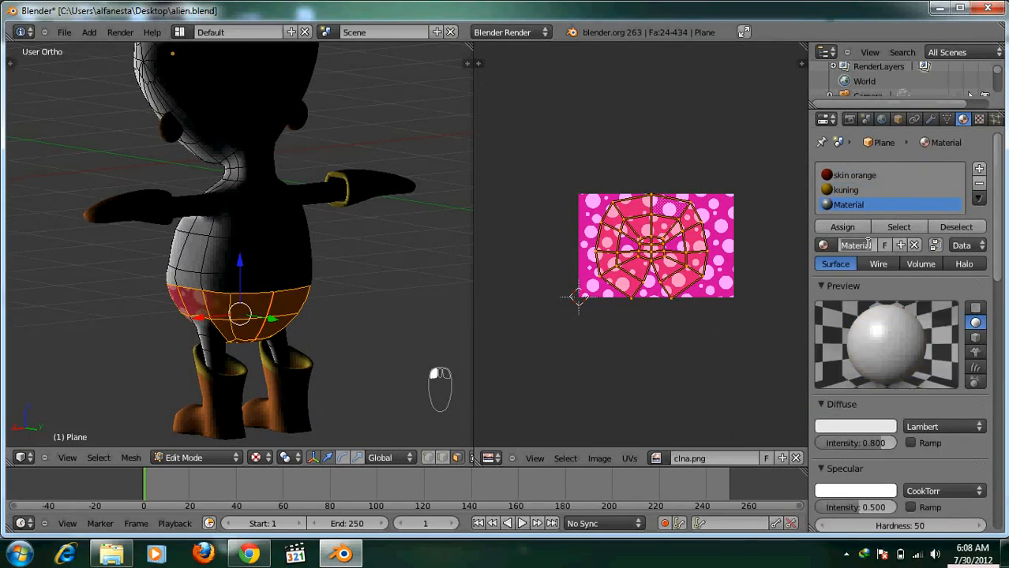
Step: Rename the new third material to texture celana and set its specular intensity to 0
click(867, 244)
text(textu)
text(r)
text(e celana)
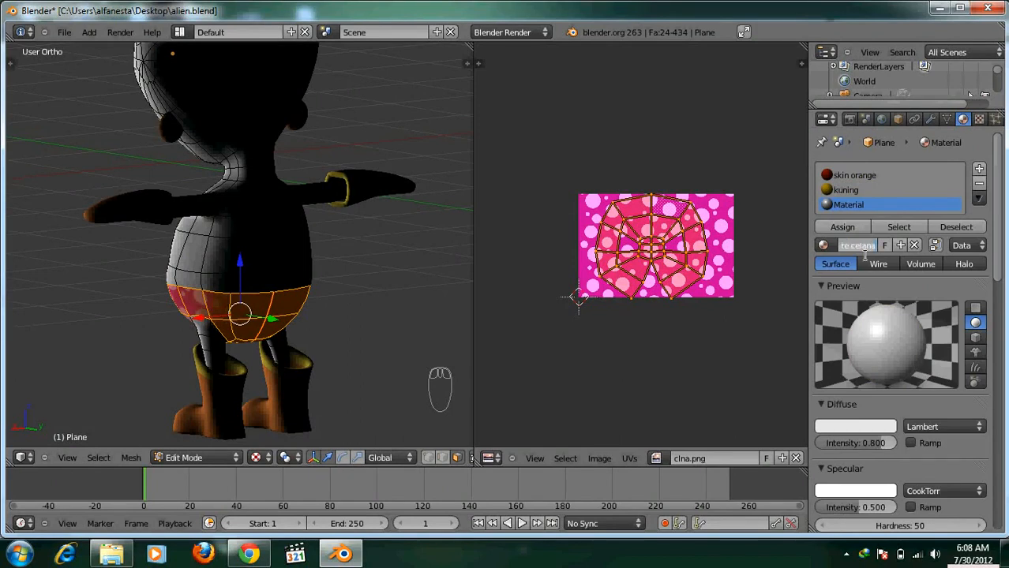
key(Return)
scroll(876, 406, down, 3)
drag(868, 448, 769, 444)
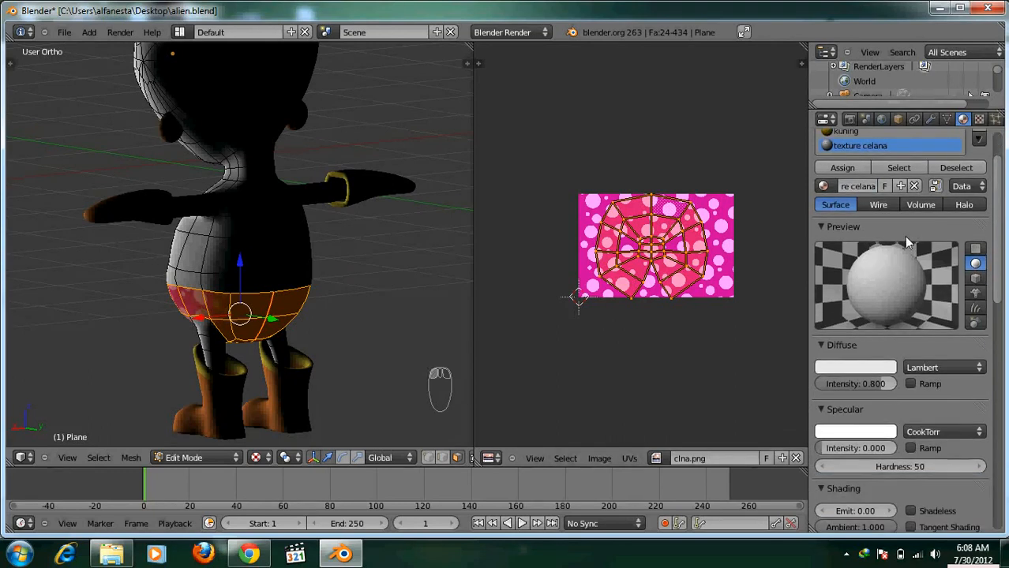
scroll(906, 239, up, 3)
Step: View the character from the front and add a new texture of type Image or Movie to texture celana
key(KP_1)
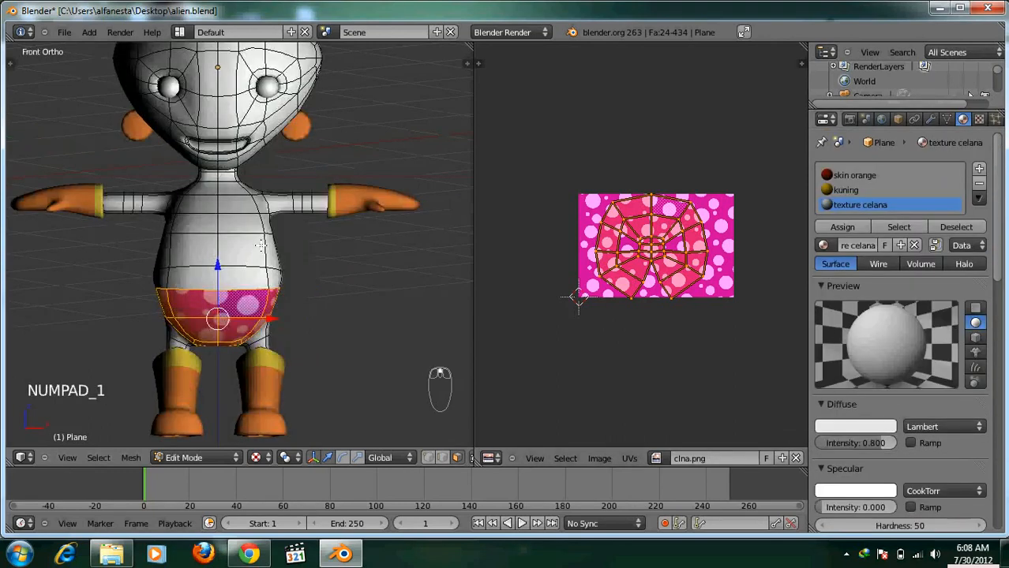
shift+middle_drag(290, 244, 312, 256)
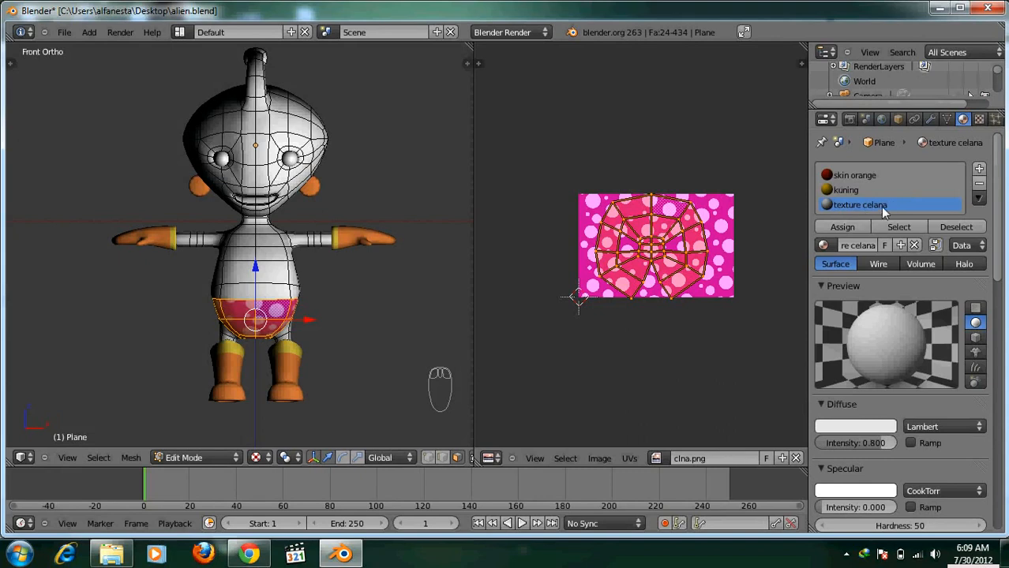
click(978, 119)
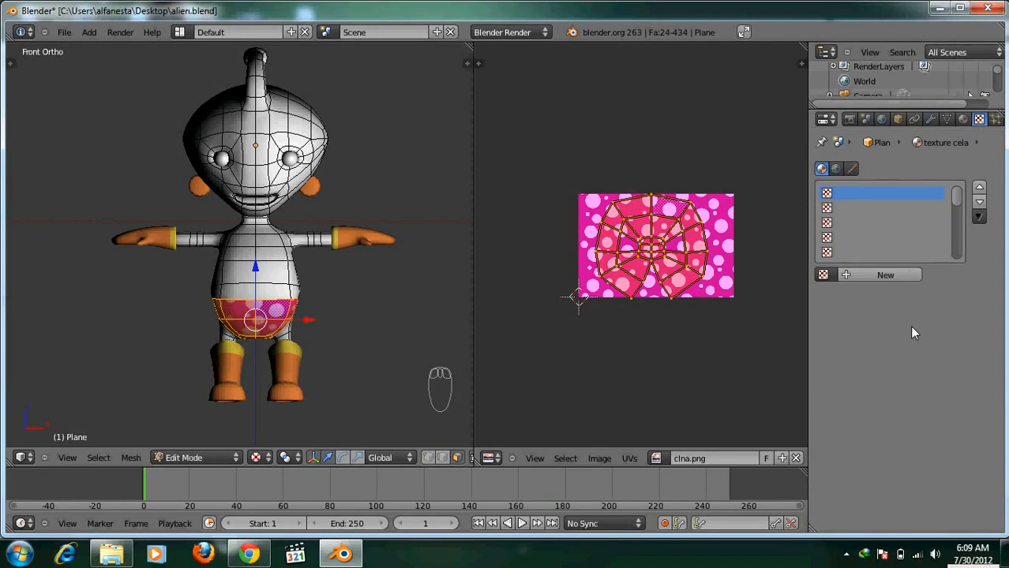
click(885, 276)
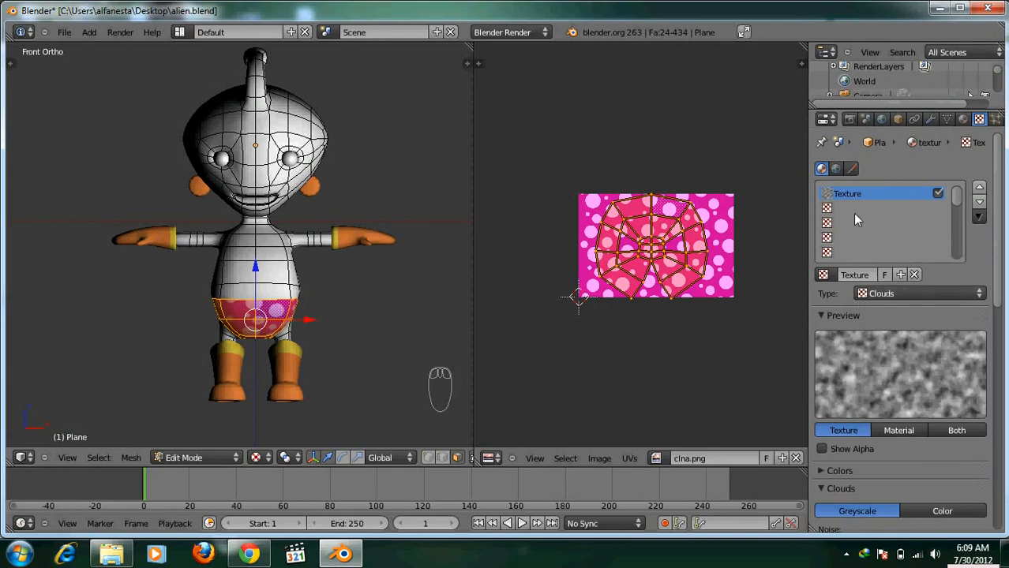
click(899, 293)
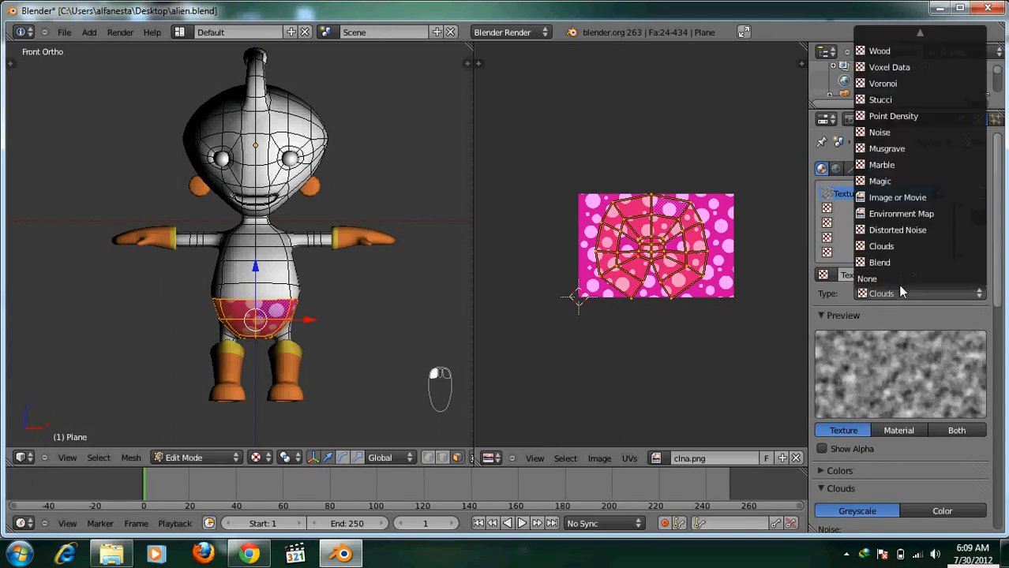
click(896, 195)
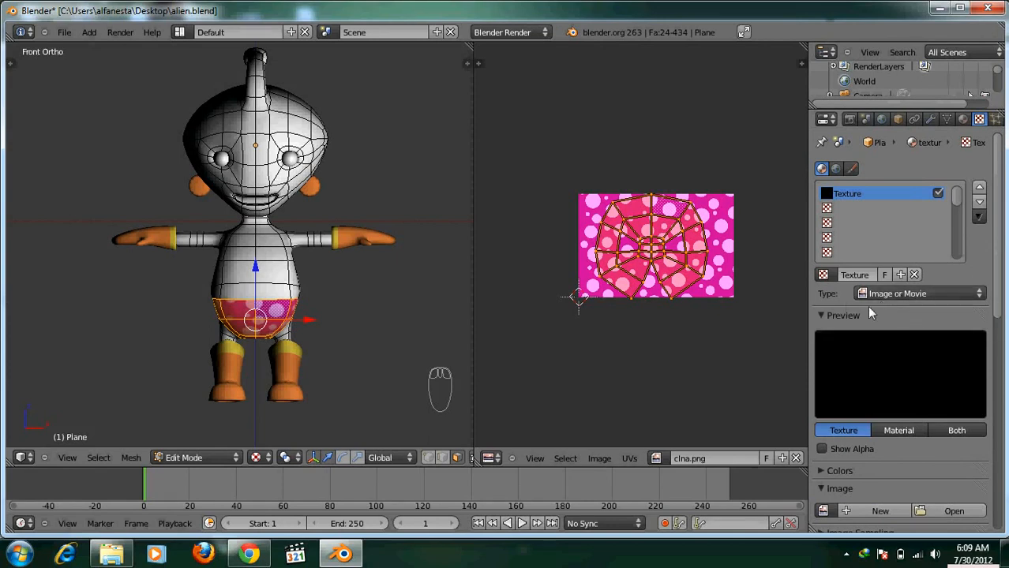
Step: Use the already loaded clna.png as the texture's image
scroll(899, 312, down, 3)
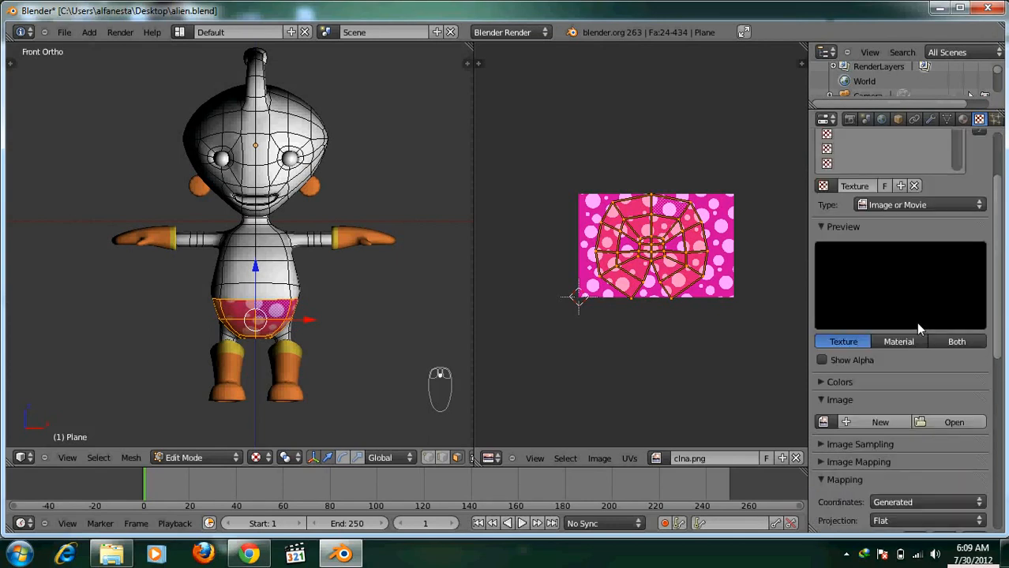
scroll(907, 316, down, 2)
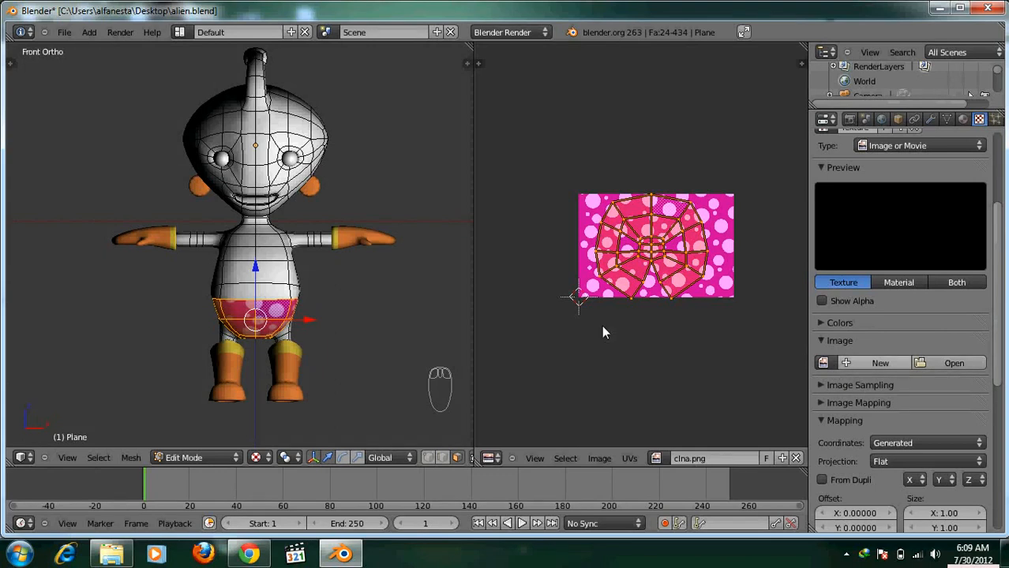
click(825, 365)
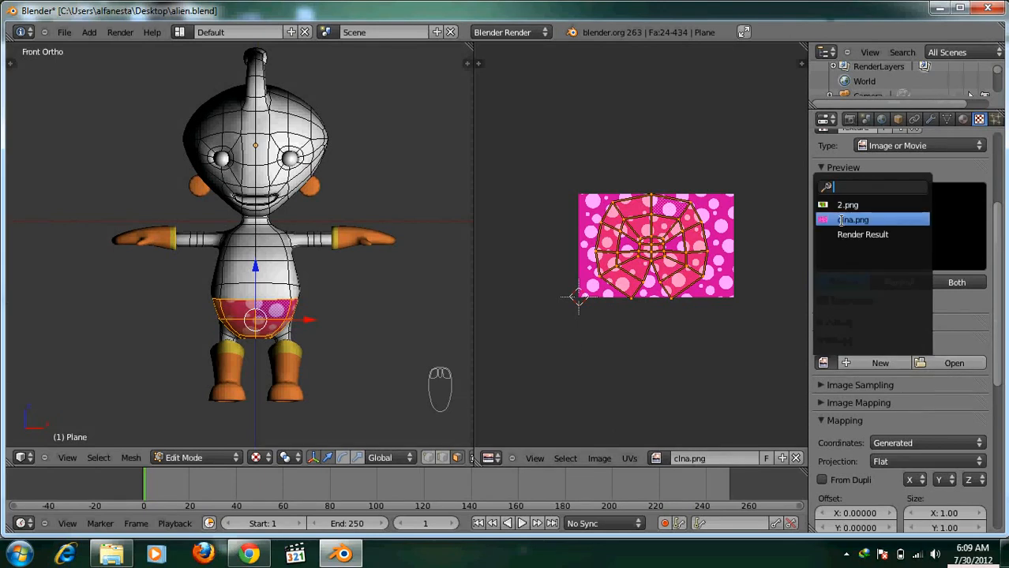
click(841, 221)
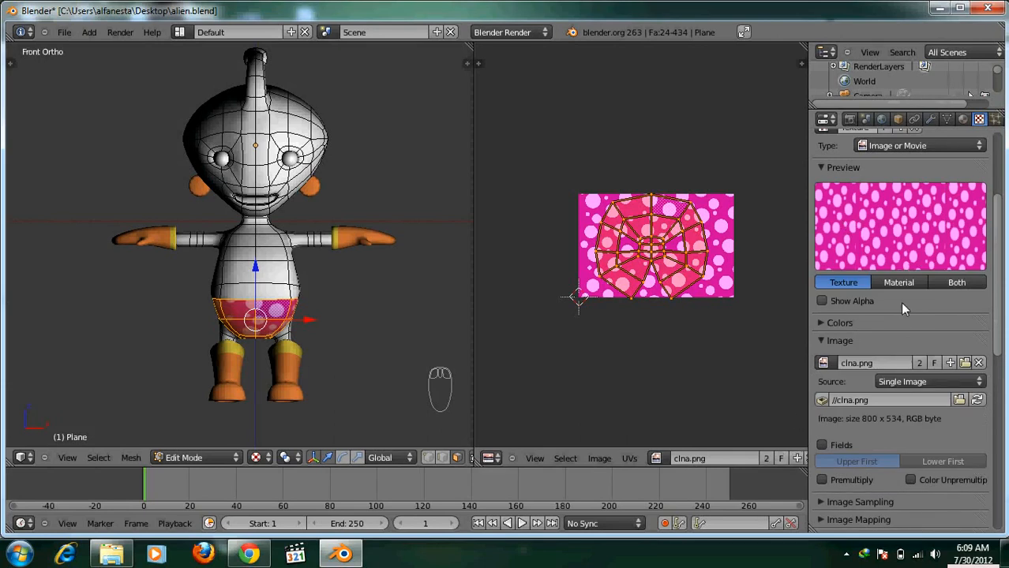
scroll(900, 307, up, 3)
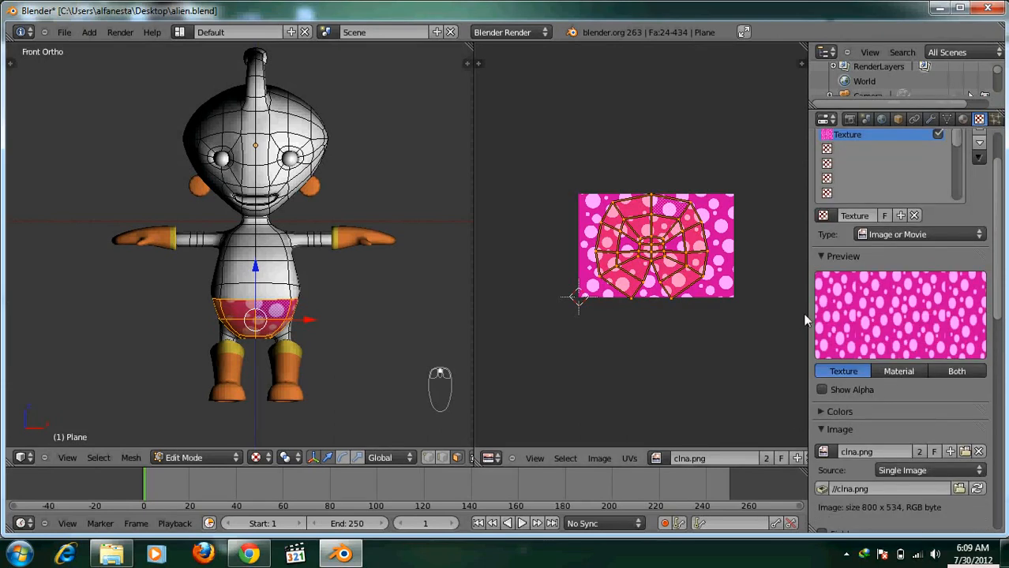
scroll(843, 293, up, 2)
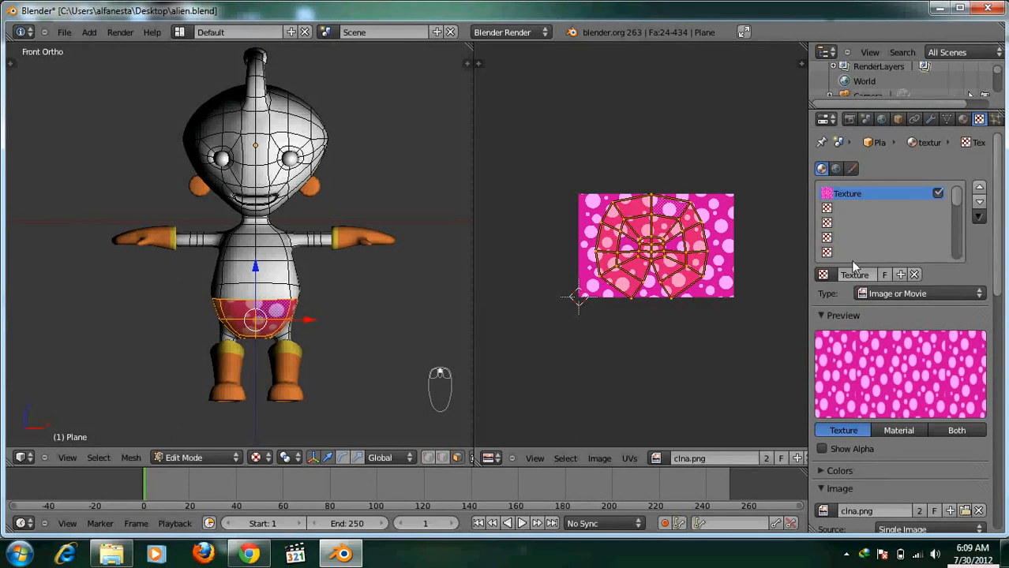
Step: Set the texture's mapping coordinates to UV
scroll(928, 300, down, 4)
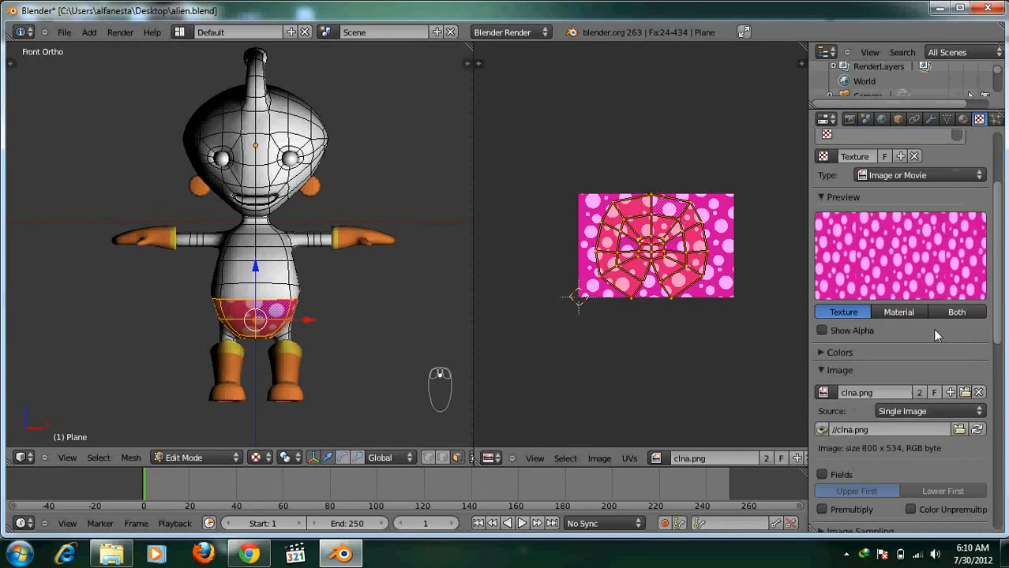
scroll(885, 341, down, 2)
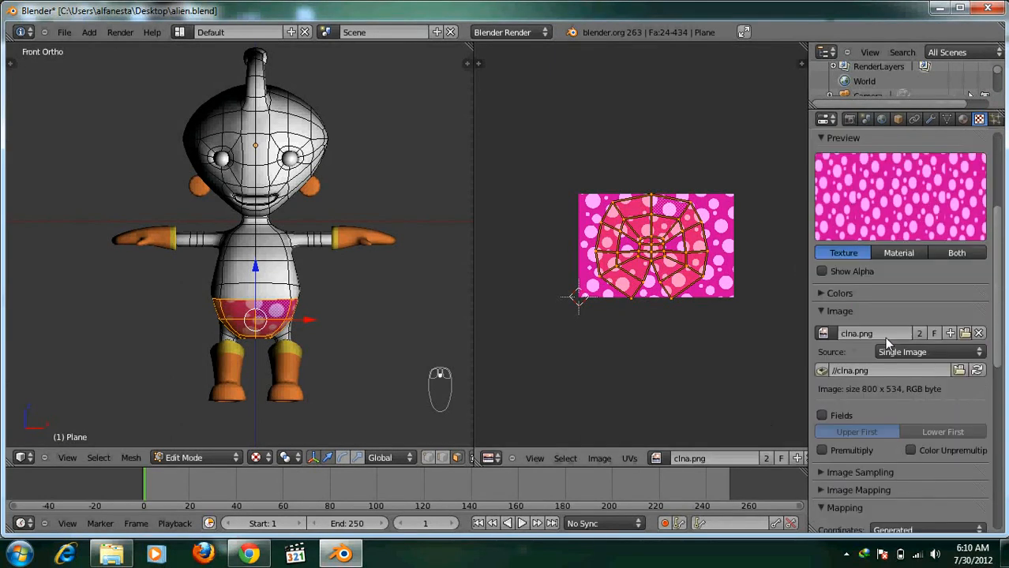
scroll(884, 337, down, 4)
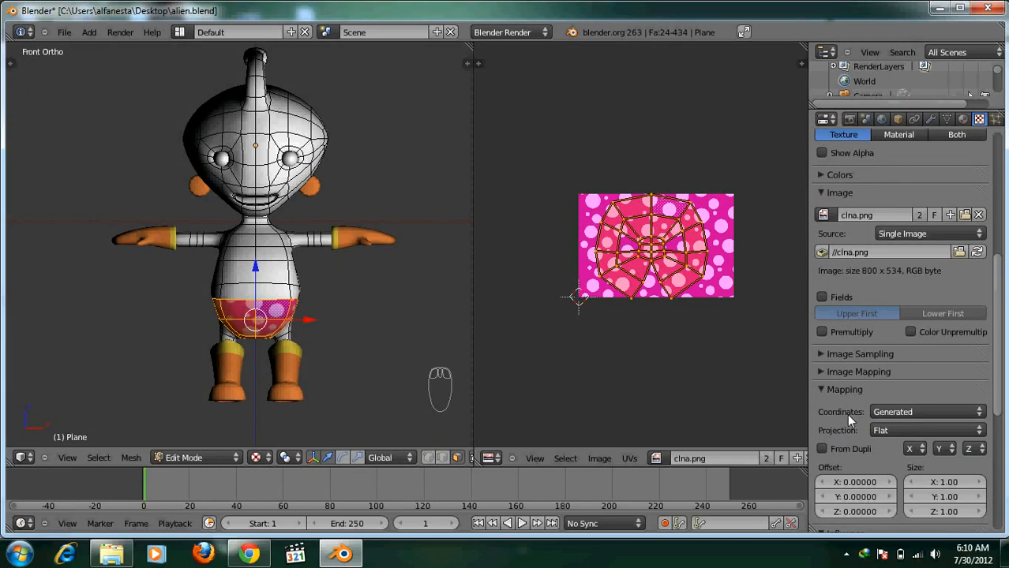
click(874, 411)
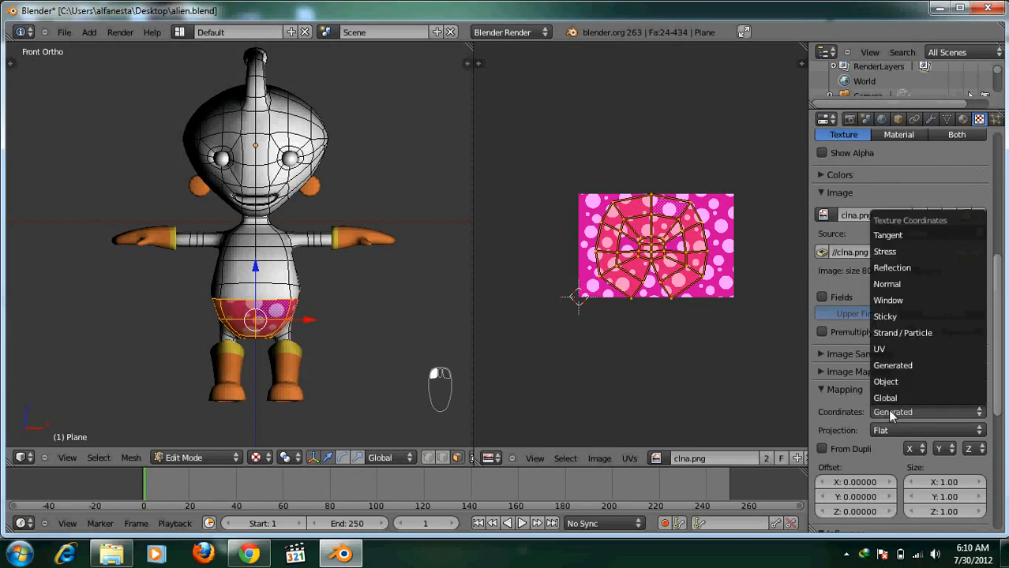
click(882, 348)
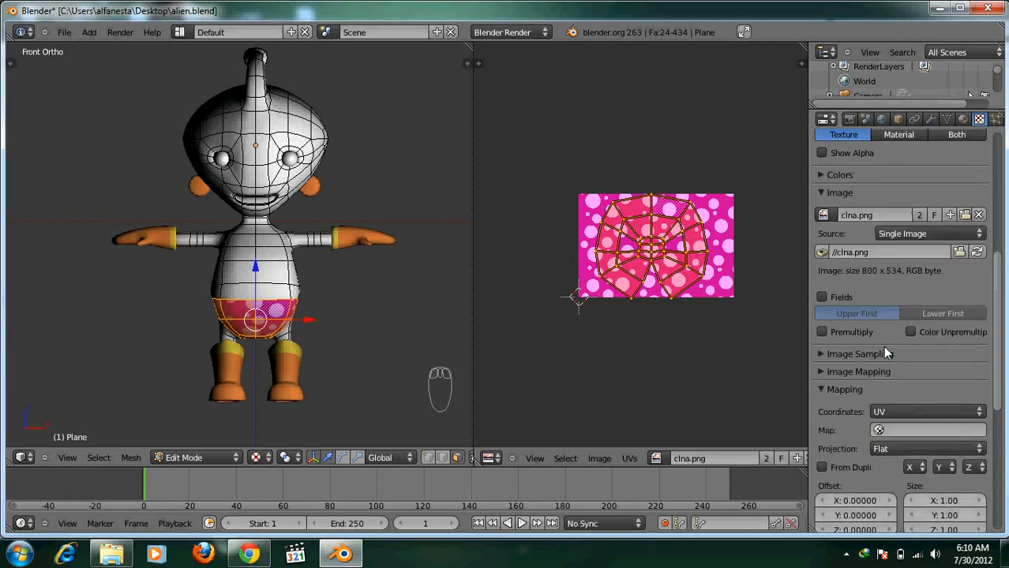
scroll(882, 352, up, 2)
scroll(882, 355, up, 1)
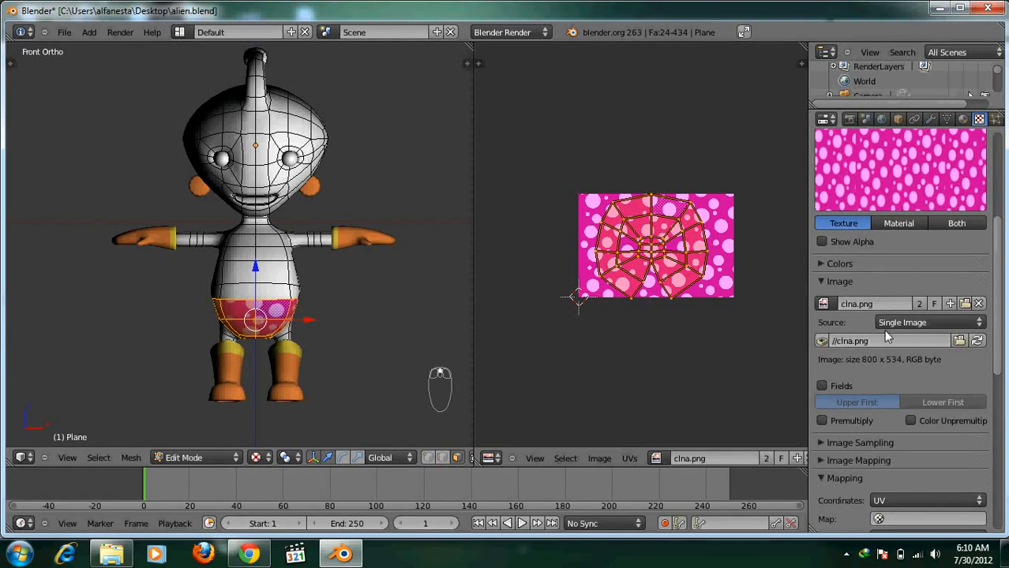
scroll(882, 332, down, 3)
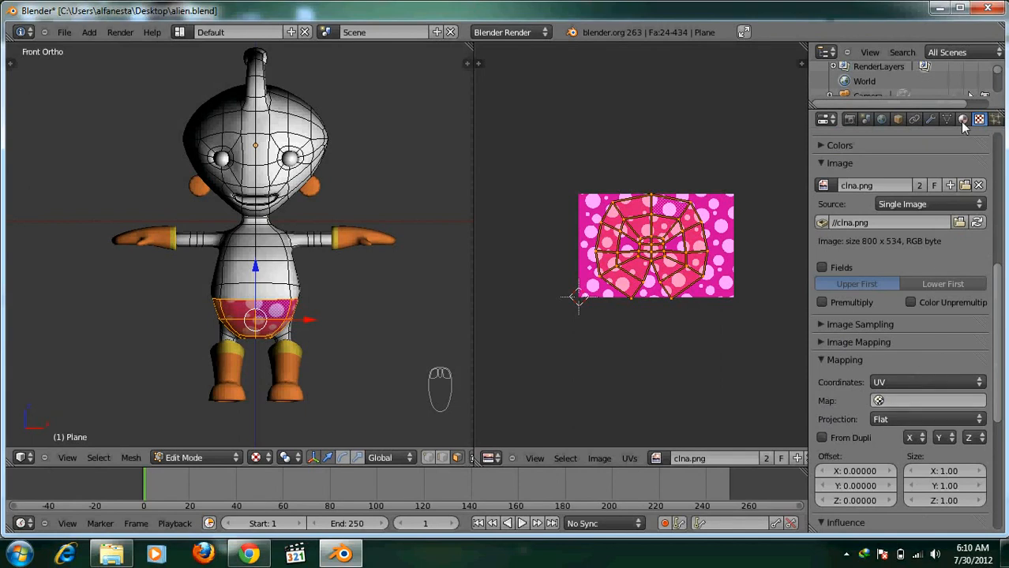
Step: Assign texture celana to the selected faces below the belt, render the frame to check it, and return to the 3D view
click(962, 120)
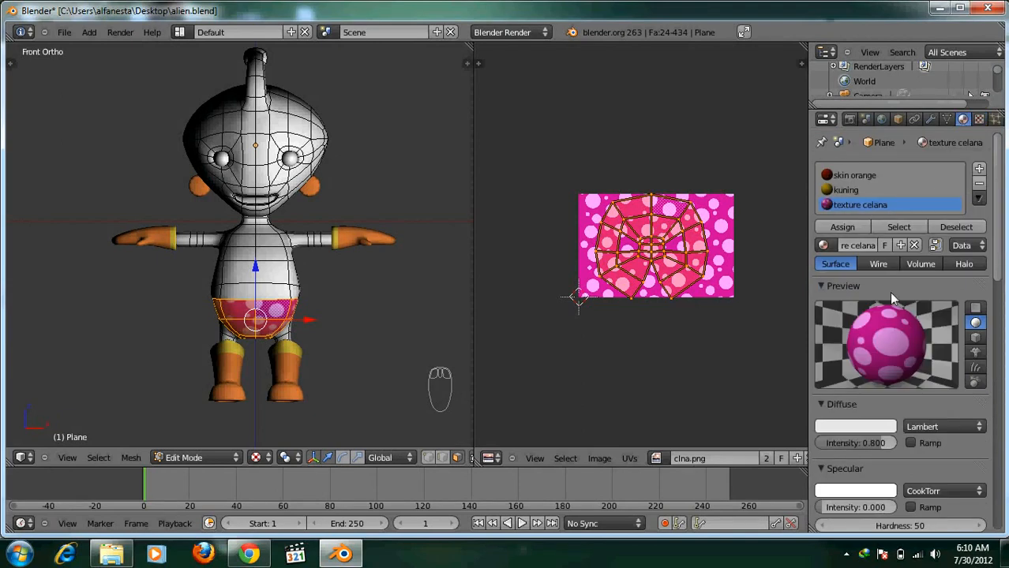
click(852, 231)
key(F12)
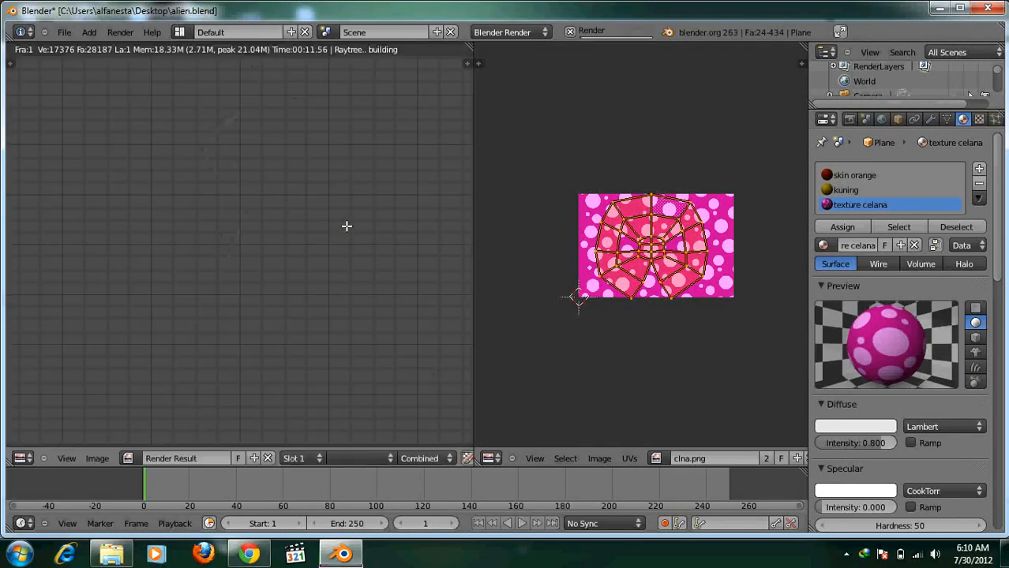
key(F12)
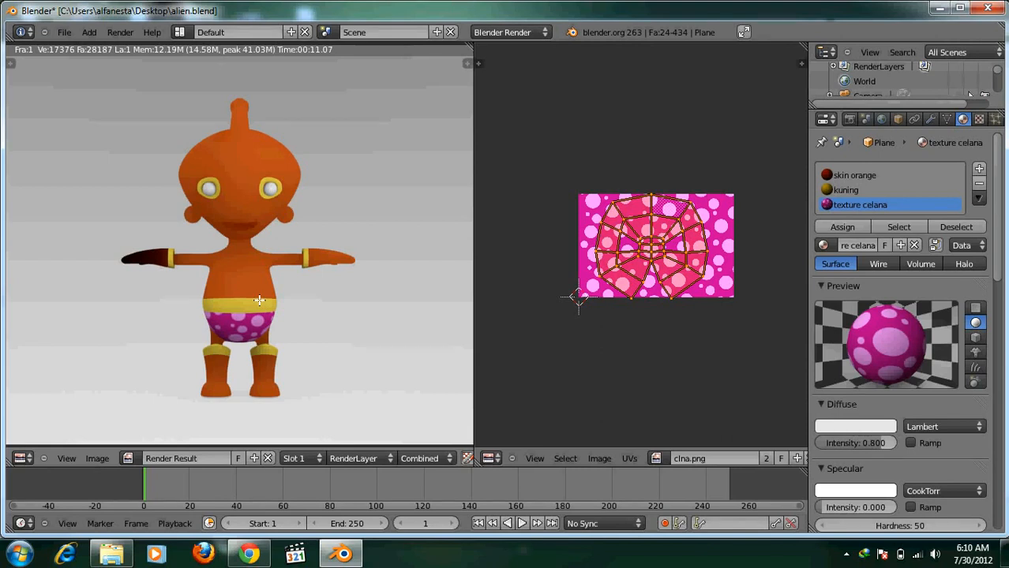
key(Escape)
Step: Switch the viewport shading to Solid and deselect all of the body's faces
scroll(296, 253, up, 2)
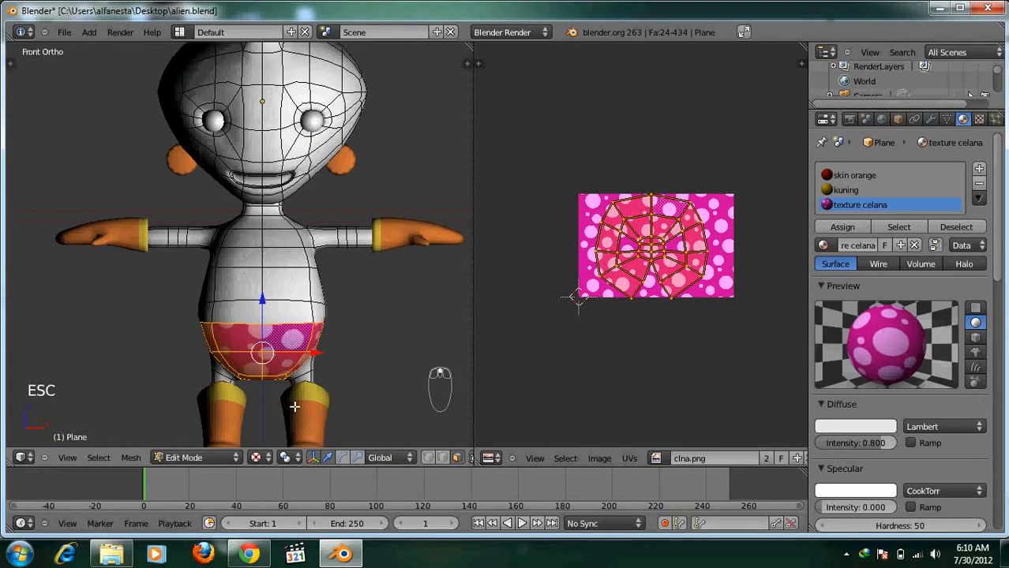
click(259, 457)
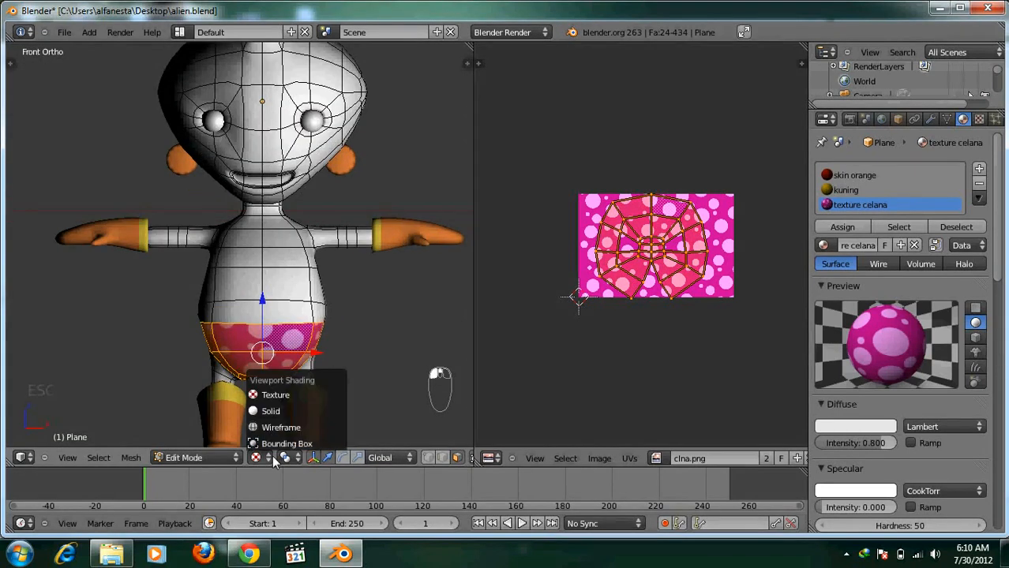
click(281, 408)
scroll(291, 300, down, 3)
key(a)
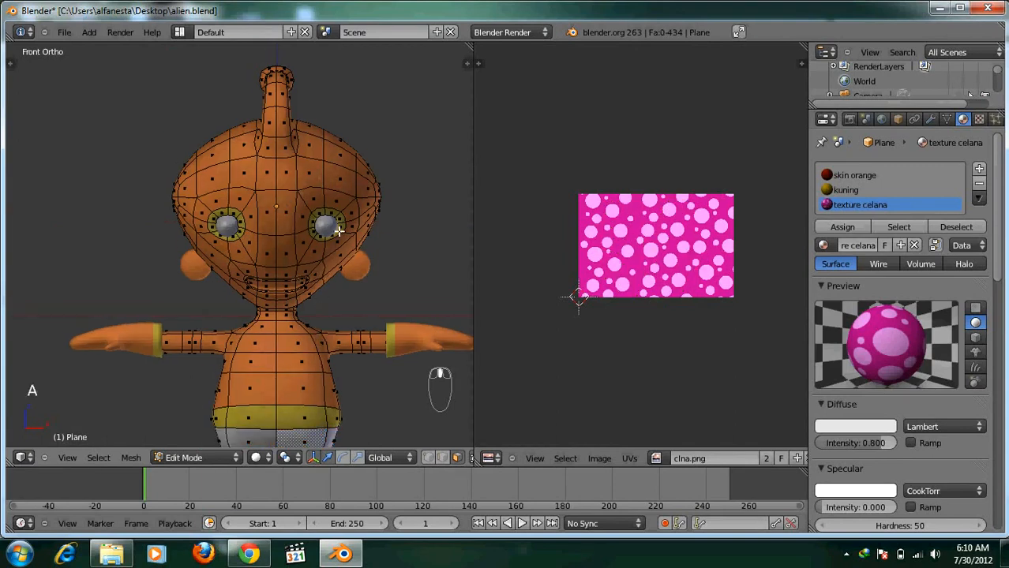
Step: In Object Mode, give the eye sphere on the viewer's right a new material named hitam with a black diffuse colour
key(Tab)
right_click(338, 225)
shift+middle_drag(338, 225, 342, 214)
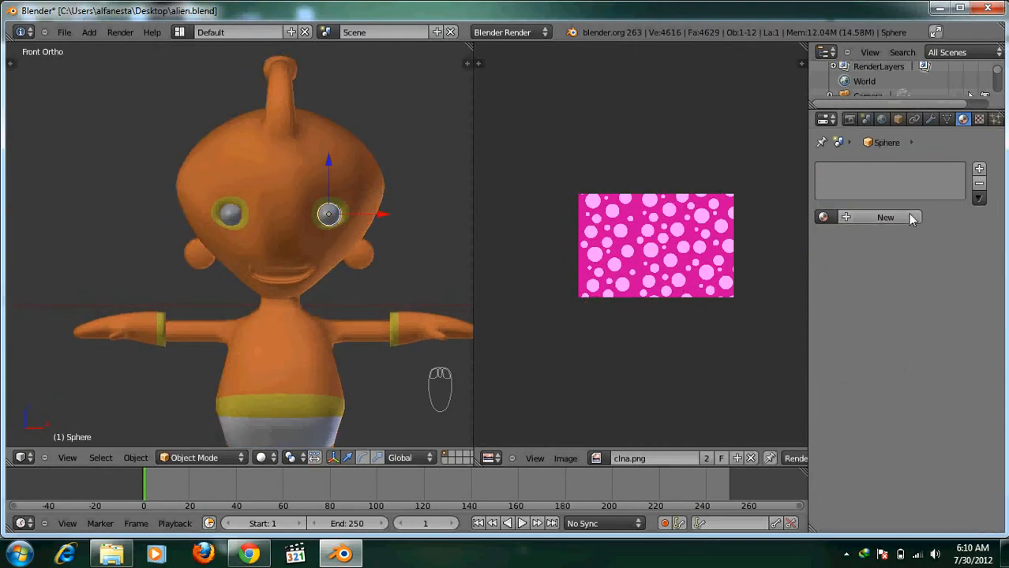
click(900, 219)
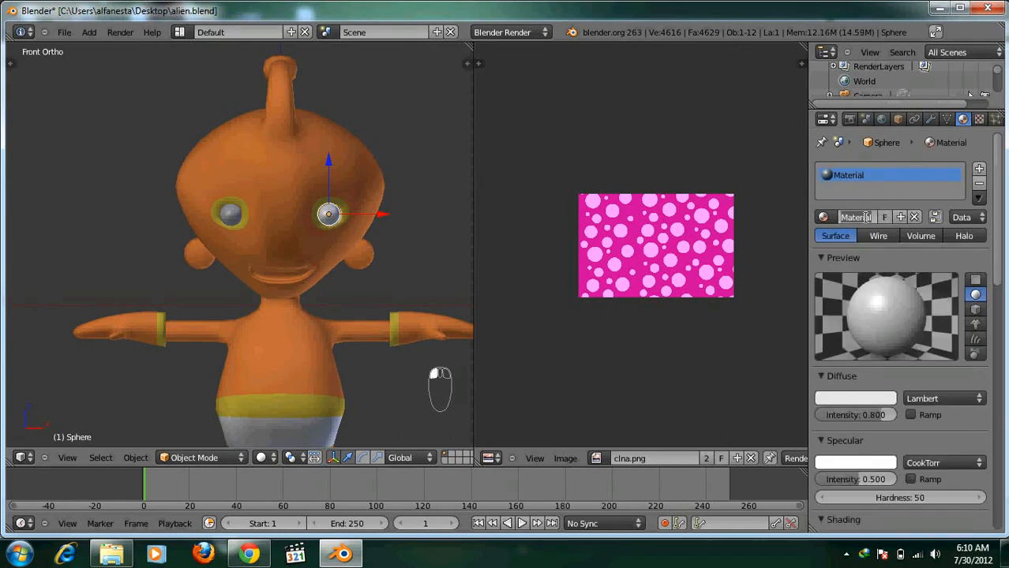
click(866, 217)
text(hitam)
key(Return)
click(866, 397)
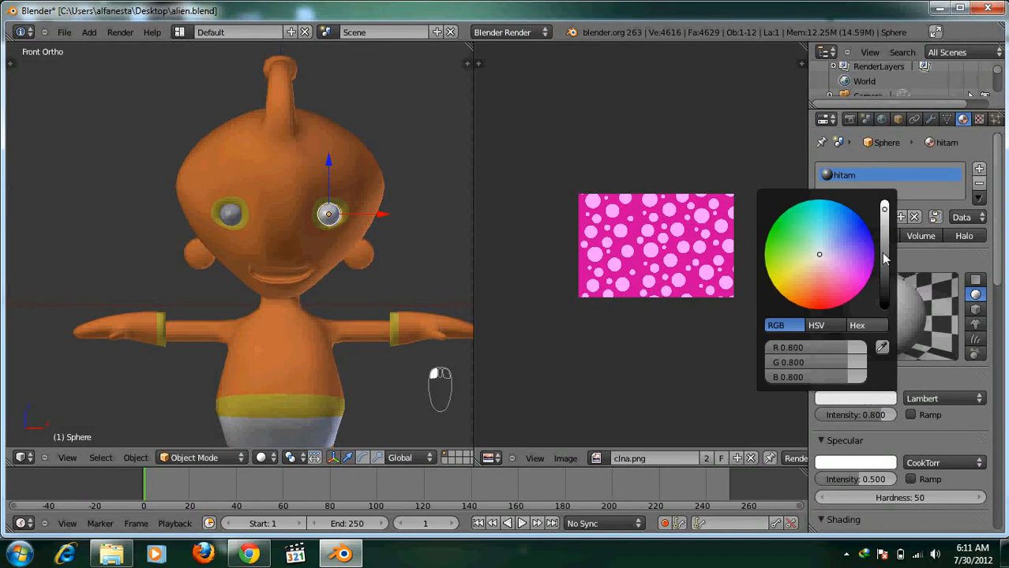
drag(884, 259, 885, 309)
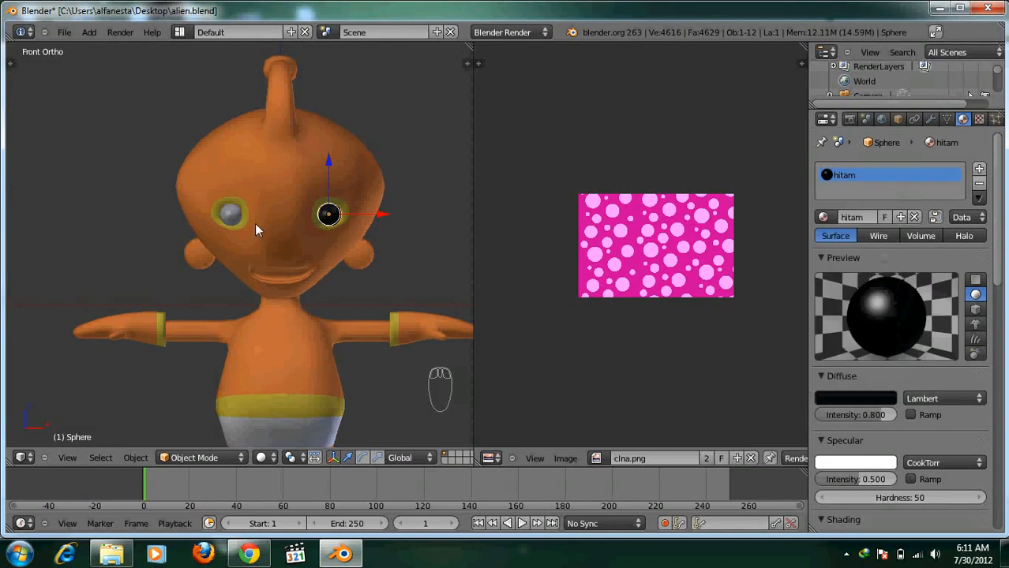
Step: Apply the existing hitam material to the other eye sphere
right_click(235, 217)
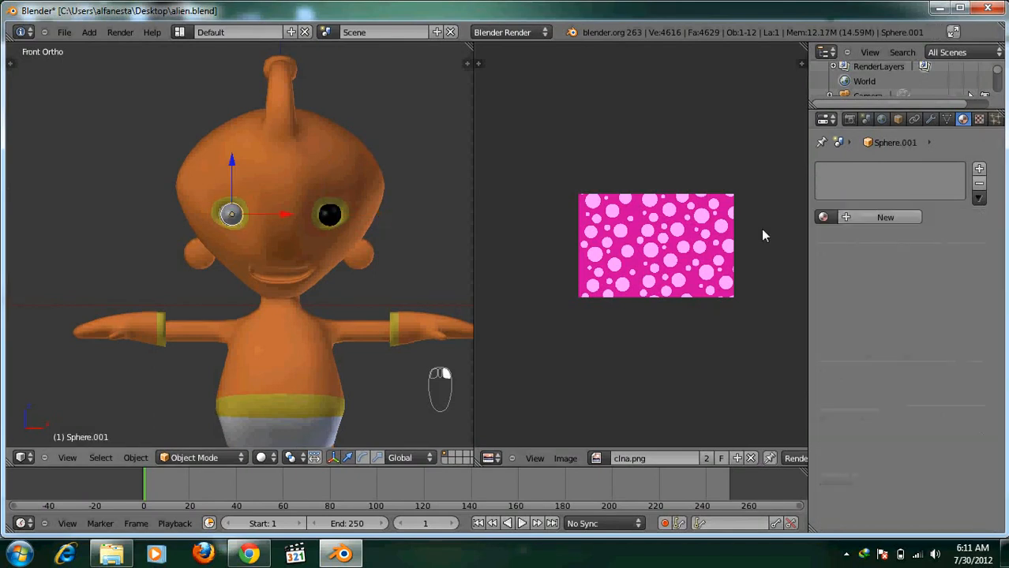
click(823, 217)
click(837, 235)
scroll(342, 216, down, 1)
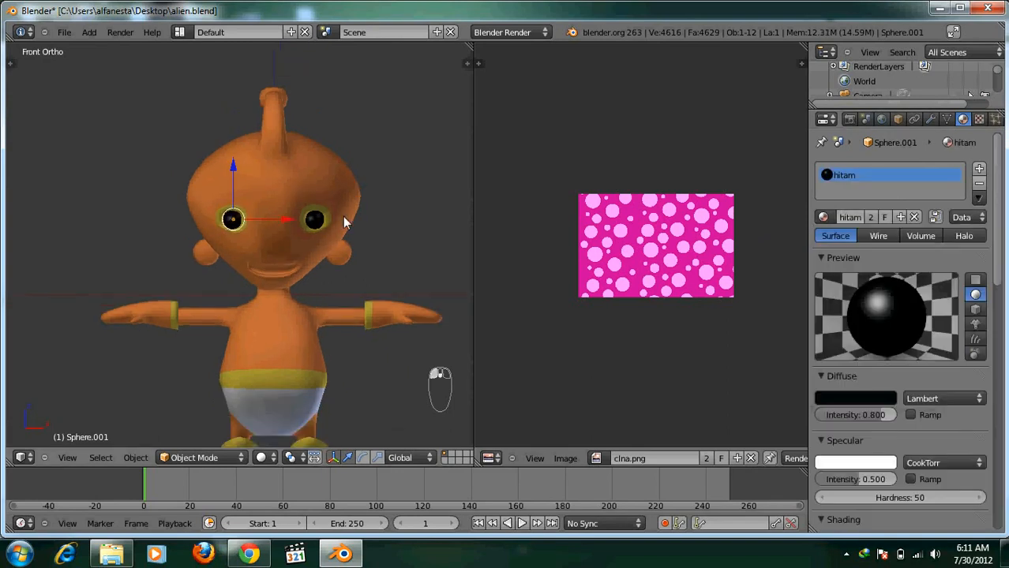
Step: Deselect everything, render the current frame, and maximize the render result to check the finished character
scroll(344, 201, down, 3)
scroll(345, 200, up, 2)
key(a)
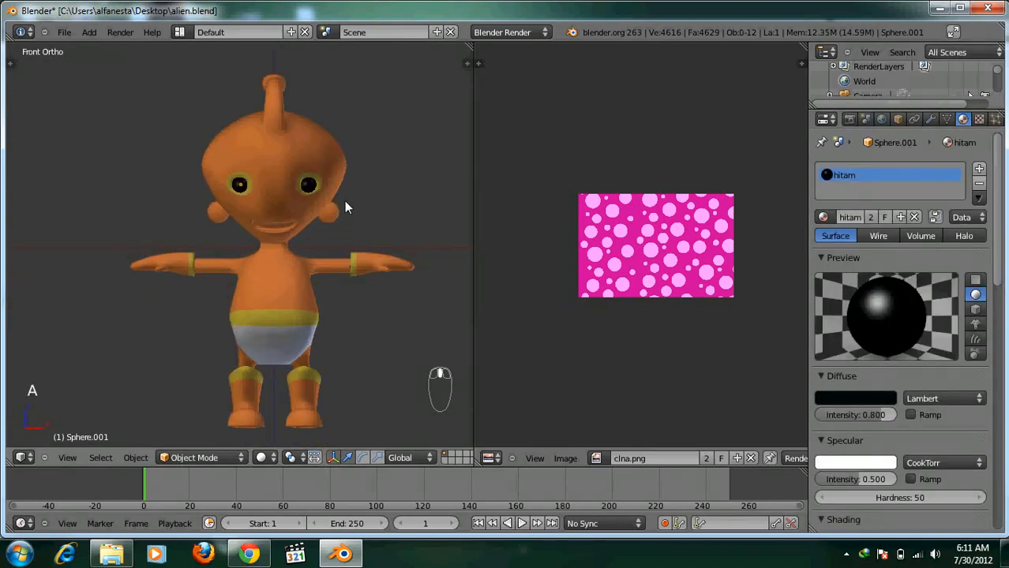
key(F12)
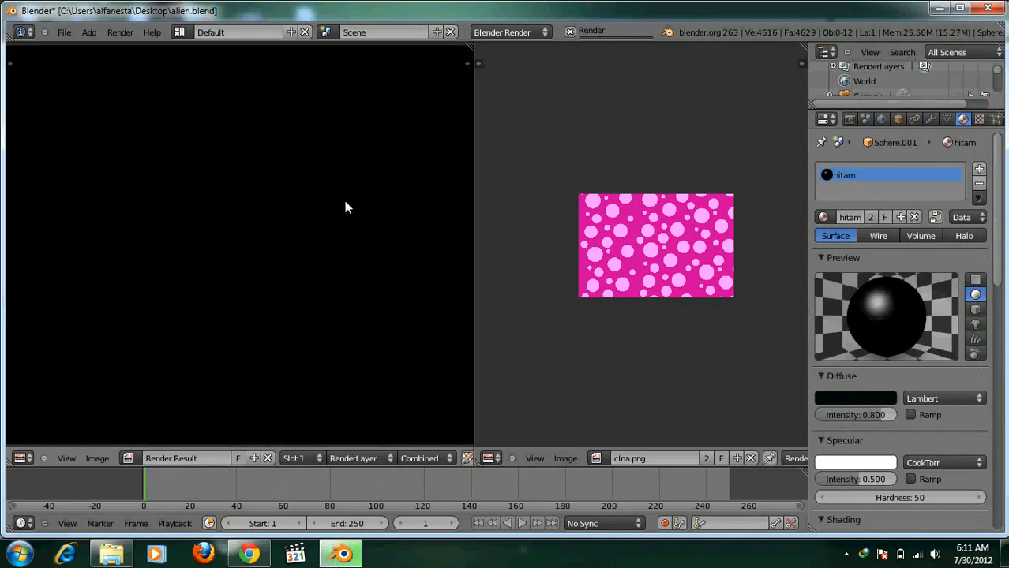
key(ctrl+Up)
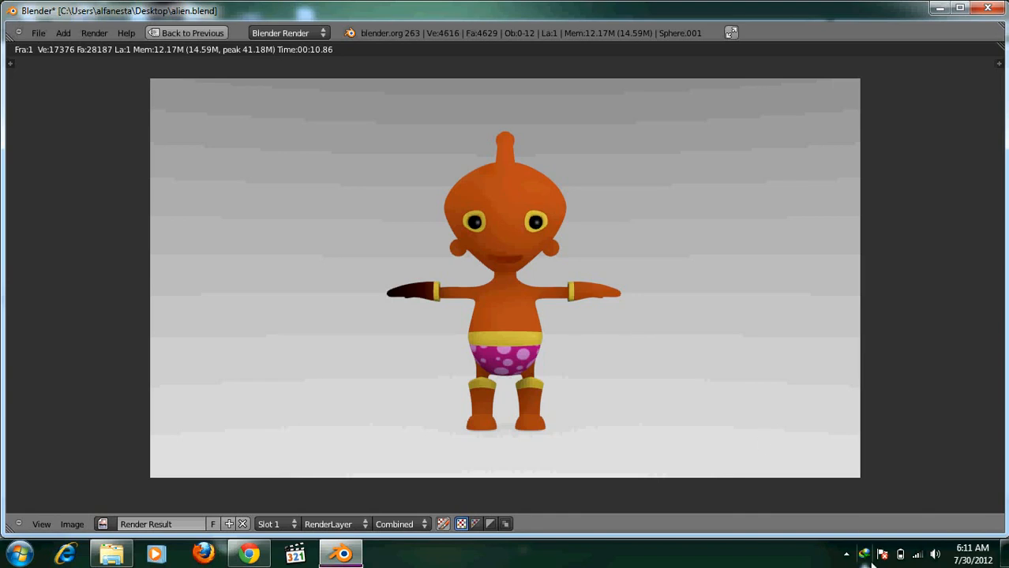
click(846, 554)
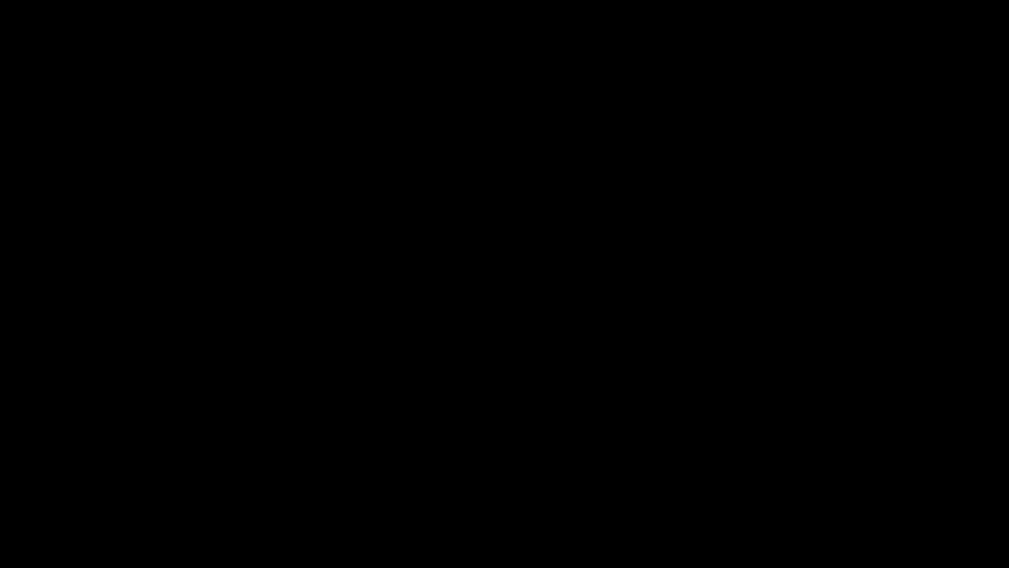